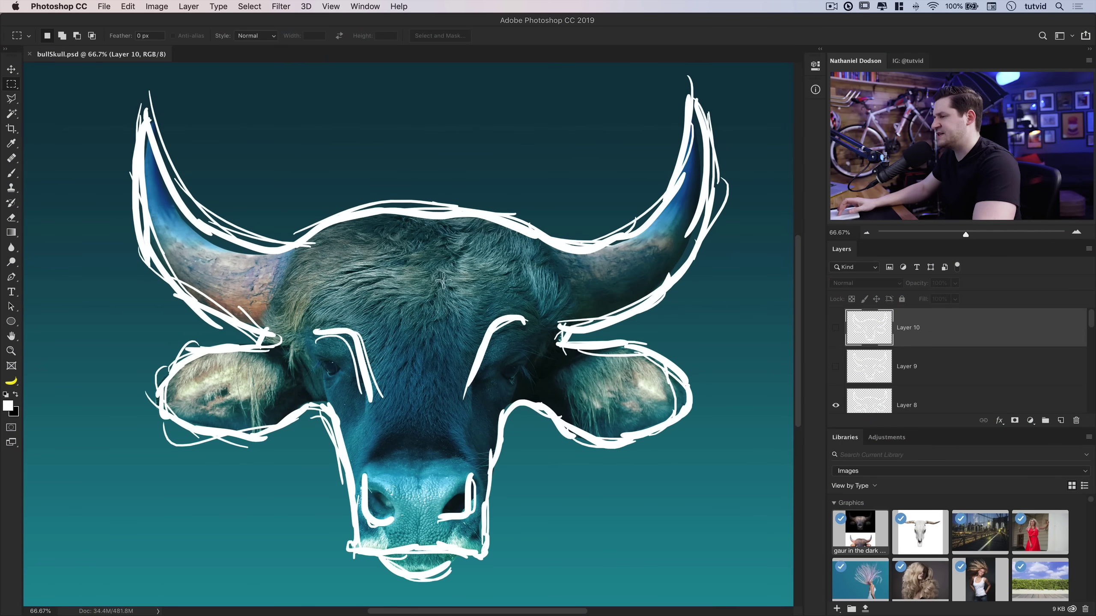
Open the gaur photo from Libraries and marquee-select its lower white half.
{"action": "key", "text": "v"}
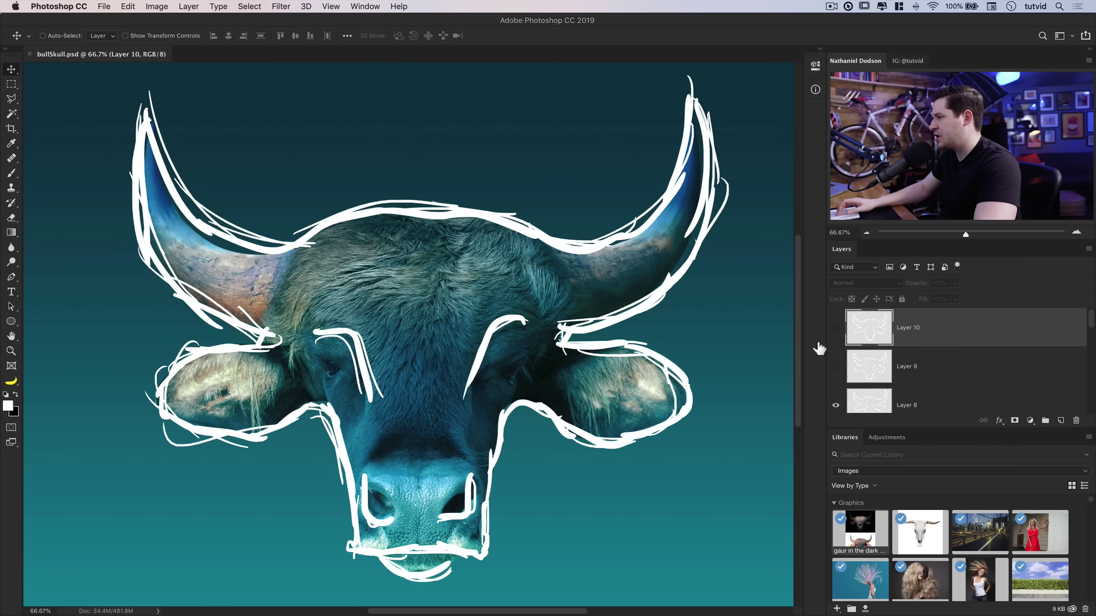
{"action": "double_click", "coordinate": [871, 535]}
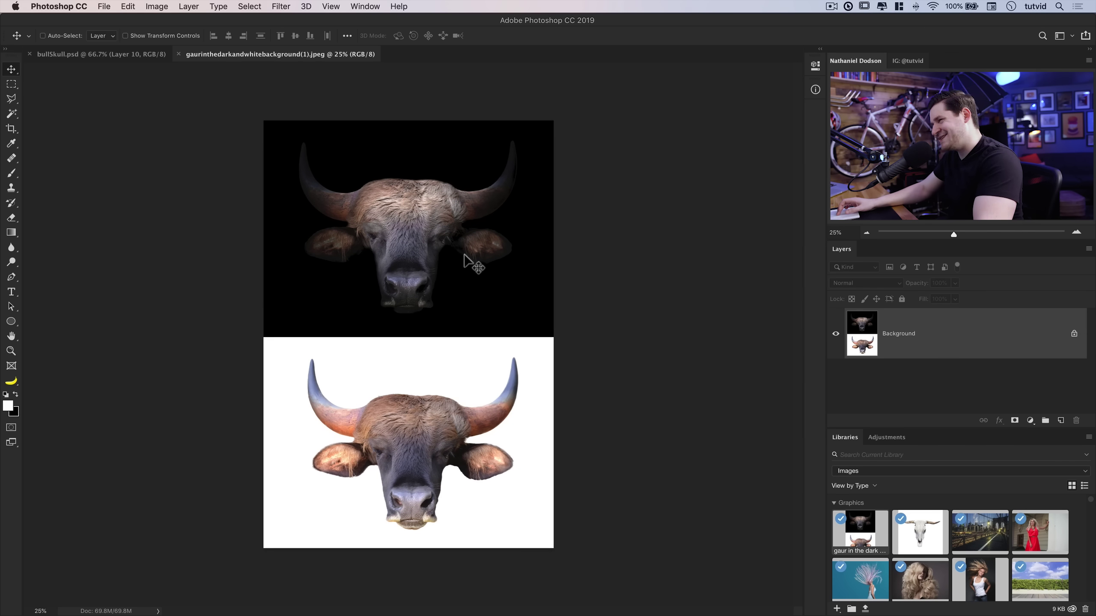
{"action": "left_click", "coordinate": [12, 85]}
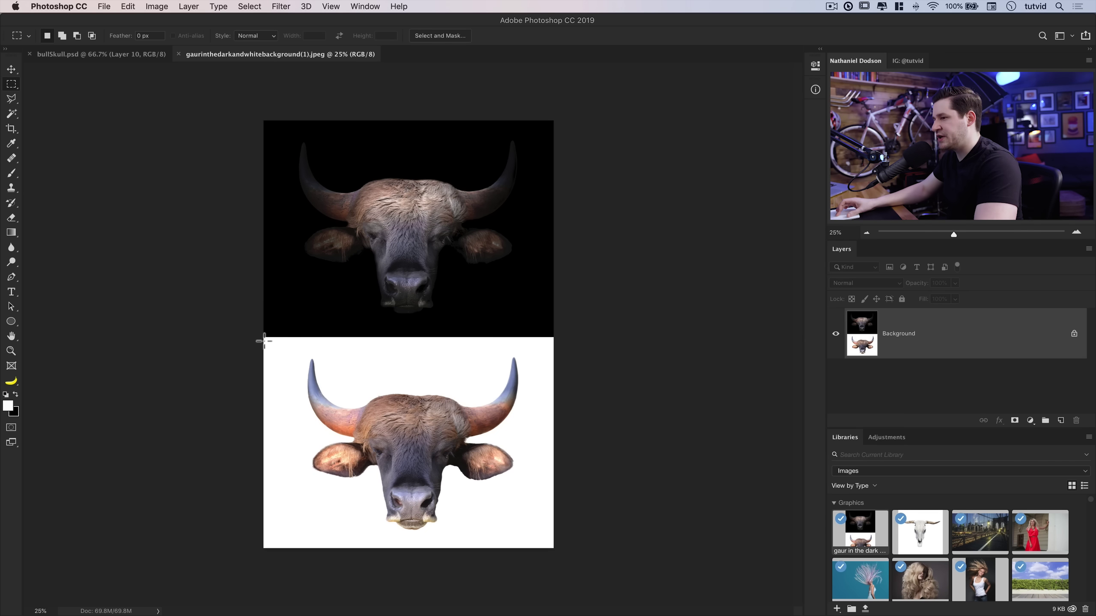
{"action": "left_click_drag", "start_coordinate": [265, 341], "coordinate": [632, 567]}
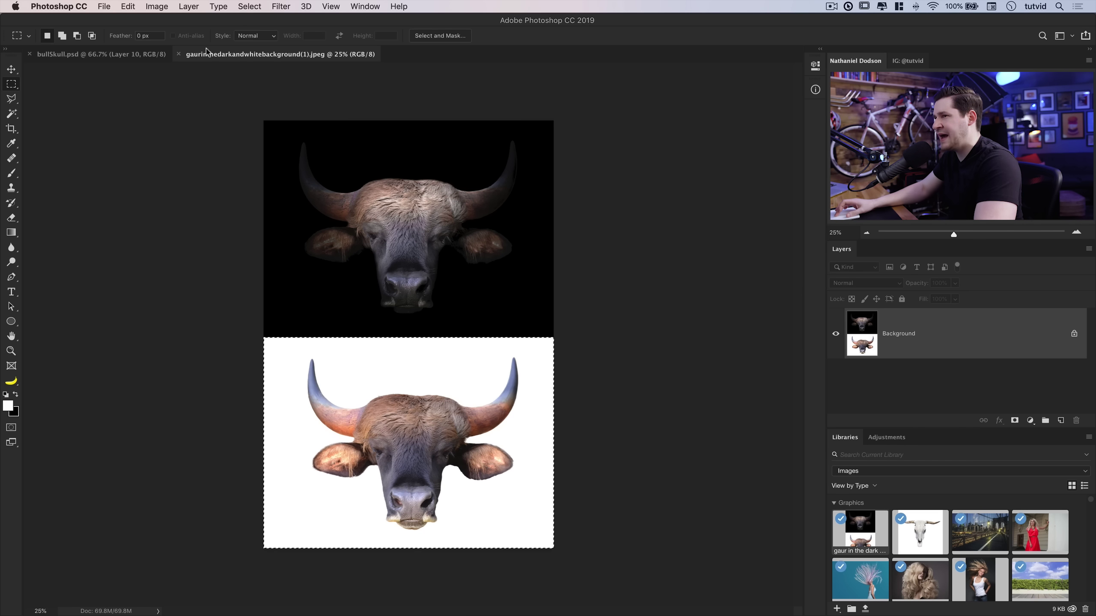
Crop the canvas to the selected bull-on-white half and deselect.
{"action": "left_click", "coordinate": [156, 6]}
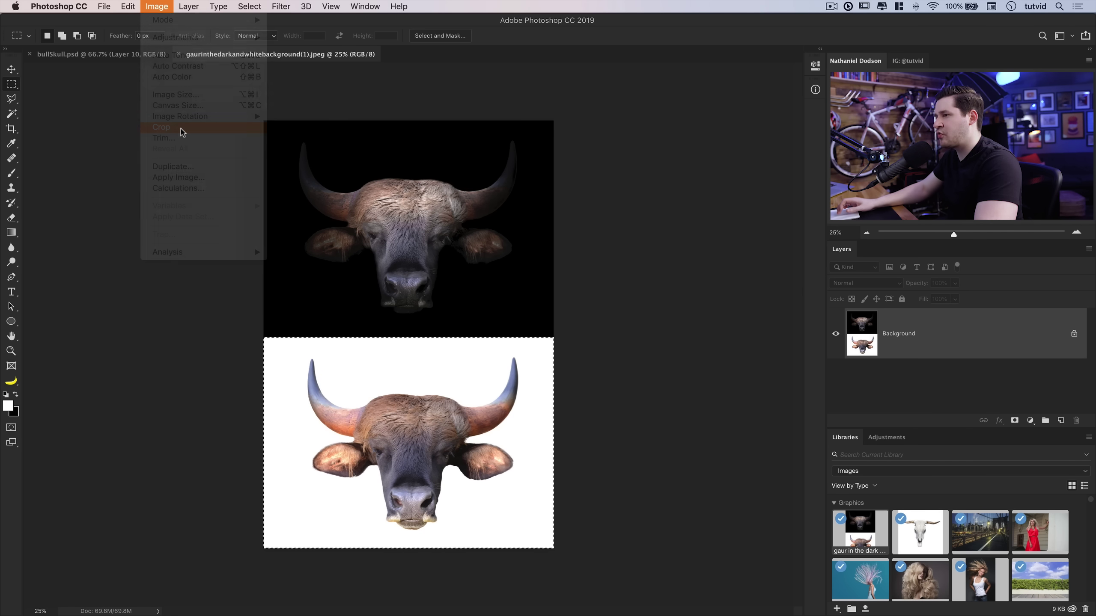
{"action": "left_click", "coordinate": [181, 127]}
{"action": "left_click", "coordinate": [253, 8]}
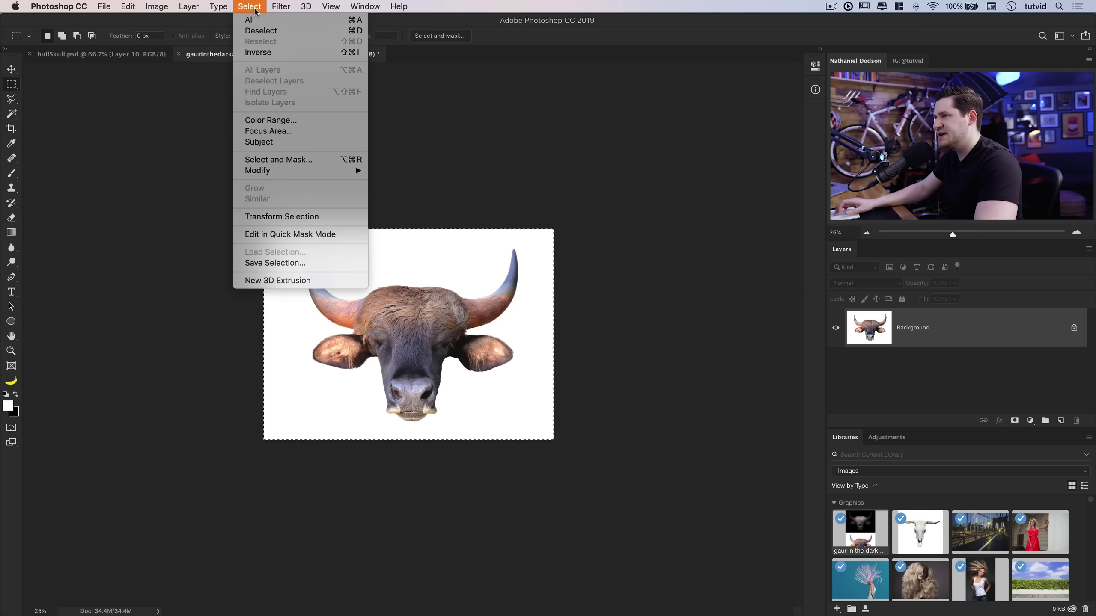
{"action": "left_click", "coordinate": [260, 31]}
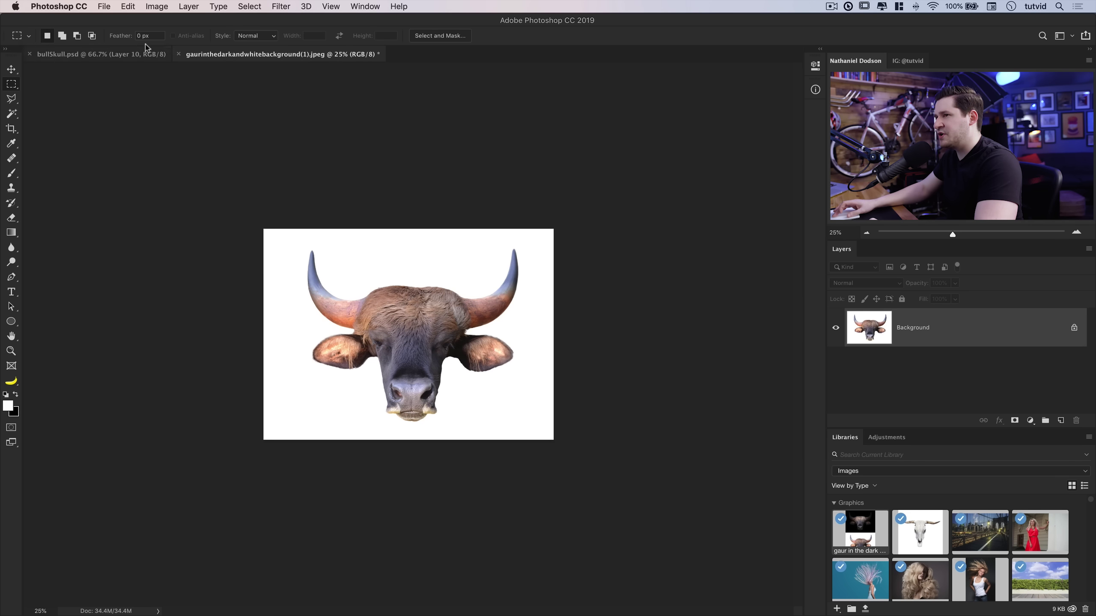
{"action": "left_click", "coordinate": [156, 6]}
View at 100% and resize the image to 2000 px wide, from 34.4M to 8.33M.
{"action": "left_click", "coordinate": [500, 220]}
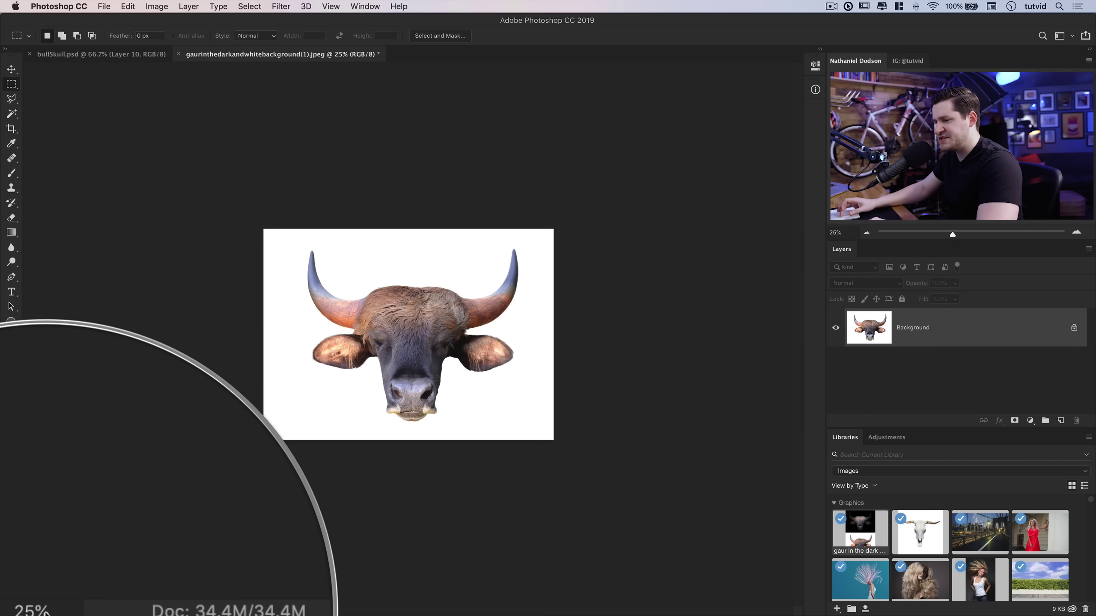
{"action": "key", "text": "super+1"}
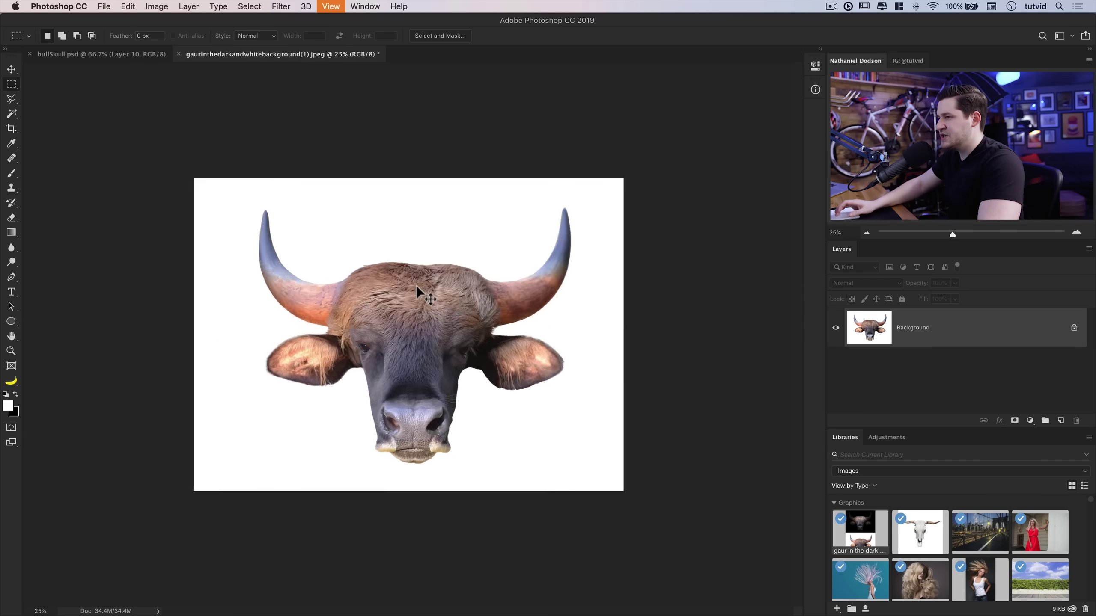
{"action": "left_click", "coordinate": [149, 7]}
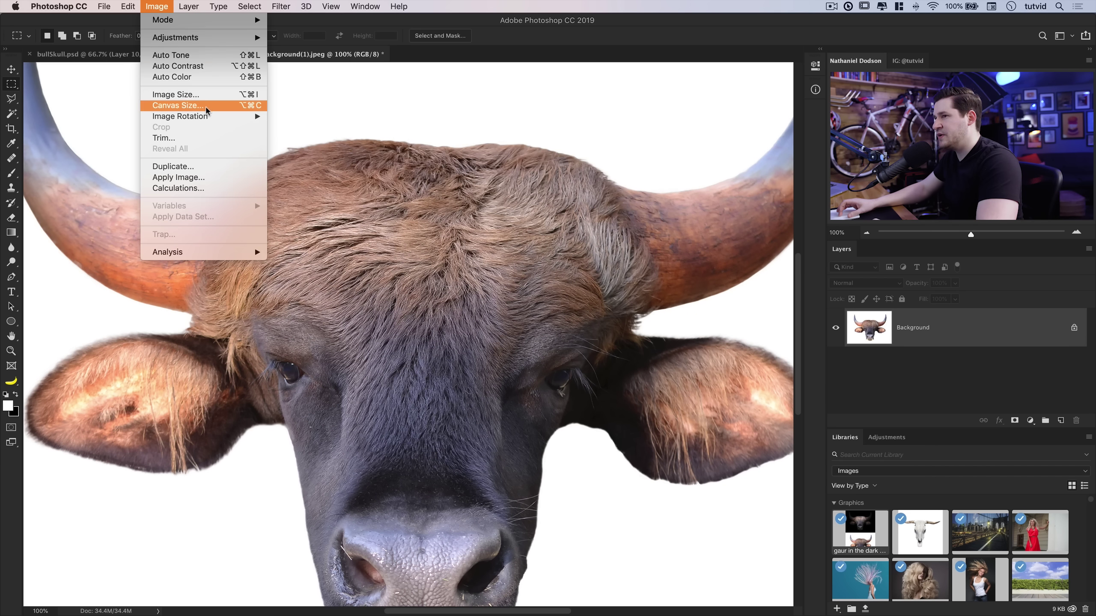
{"action": "left_click", "coordinate": [188, 94]}
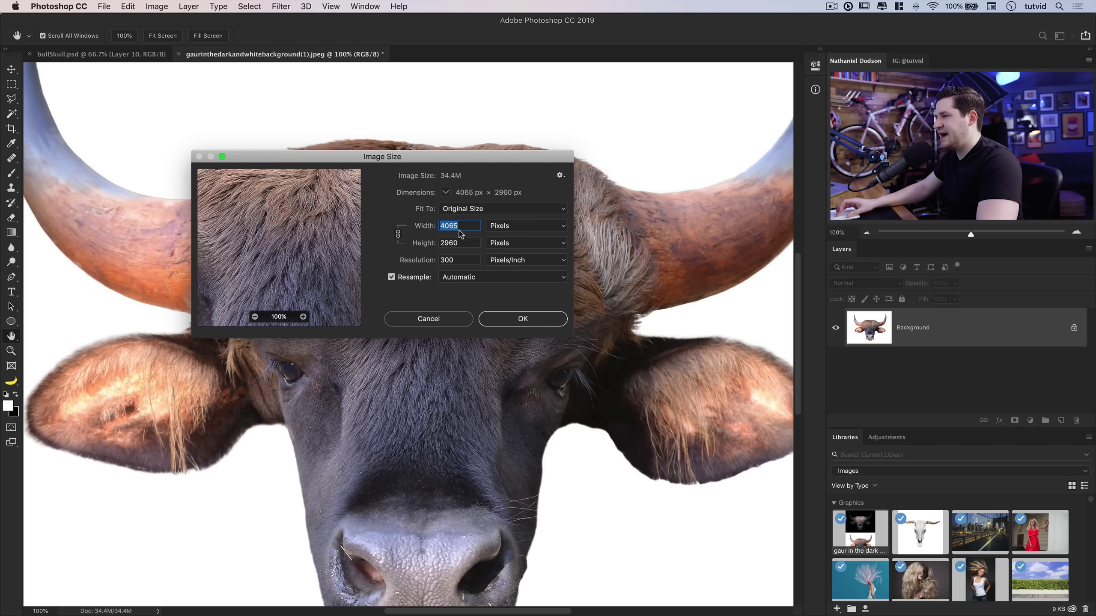
{"action": "type", "text": "2000"}
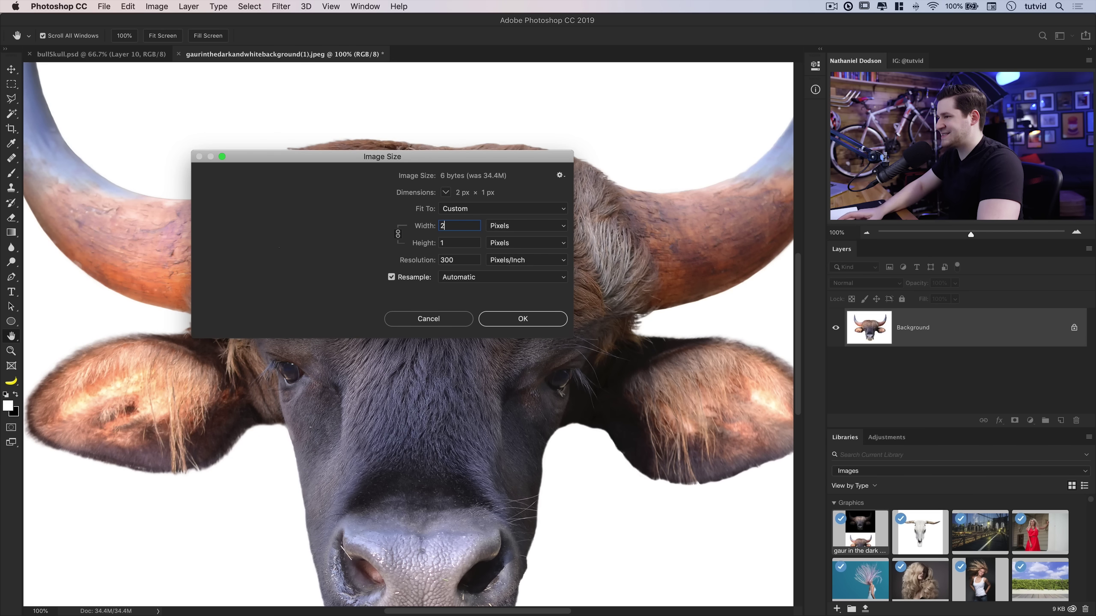
{"action": "left_click", "coordinate": [510, 321]}
{"action": "key", "text": "m"}
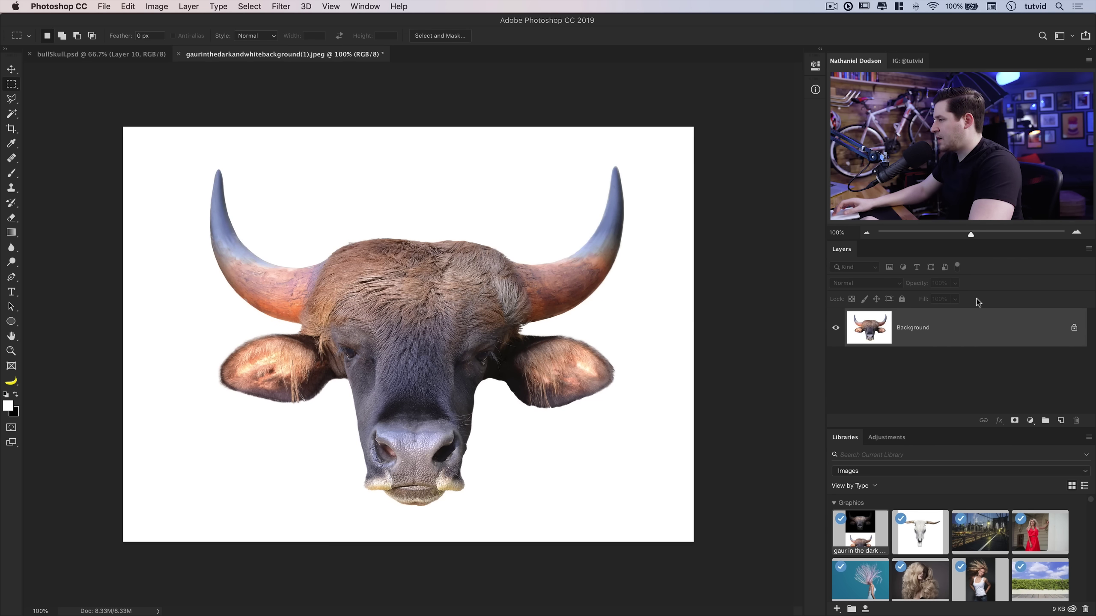
Unlock the Background into Layer 0 and set its opacity to 50%.
{"action": "left_click", "coordinate": [1074, 328]}
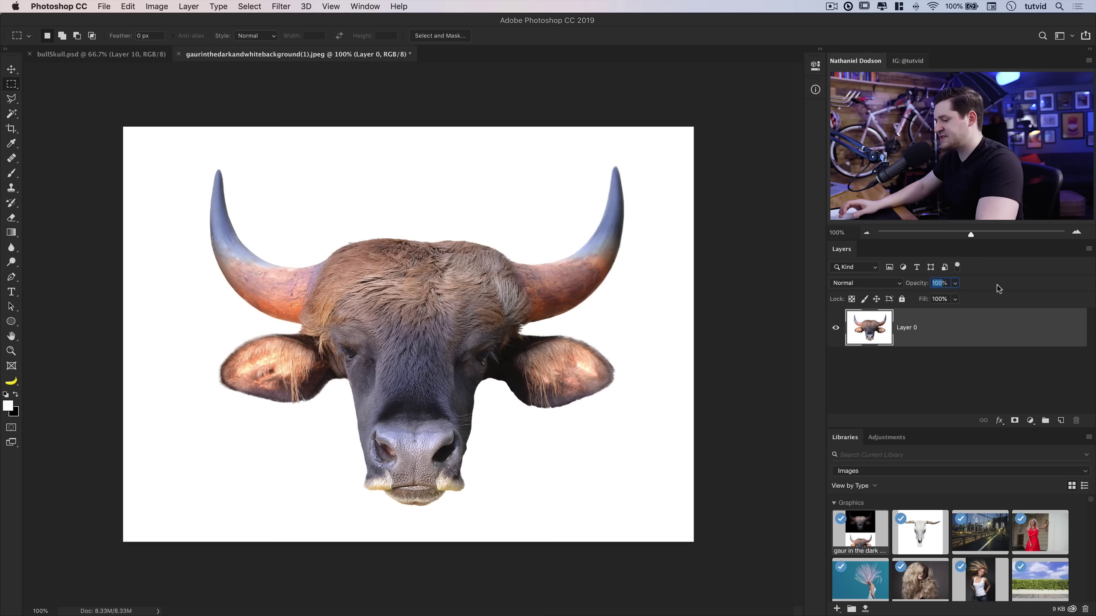
{"action": "type", "text": "50"}
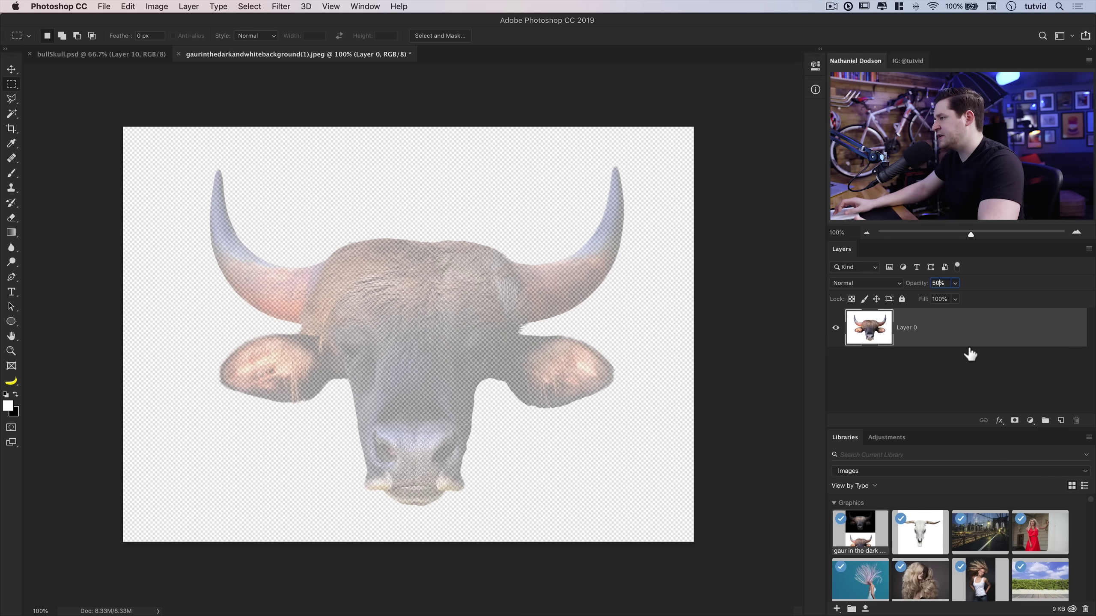
{"action": "left_click", "coordinate": [998, 363]}
Add a dithered Rnd_II_04 teal gradient fill at -90° and move Layer 0 above it.
{"action": "left_click", "coordinate": [1031, 421]}
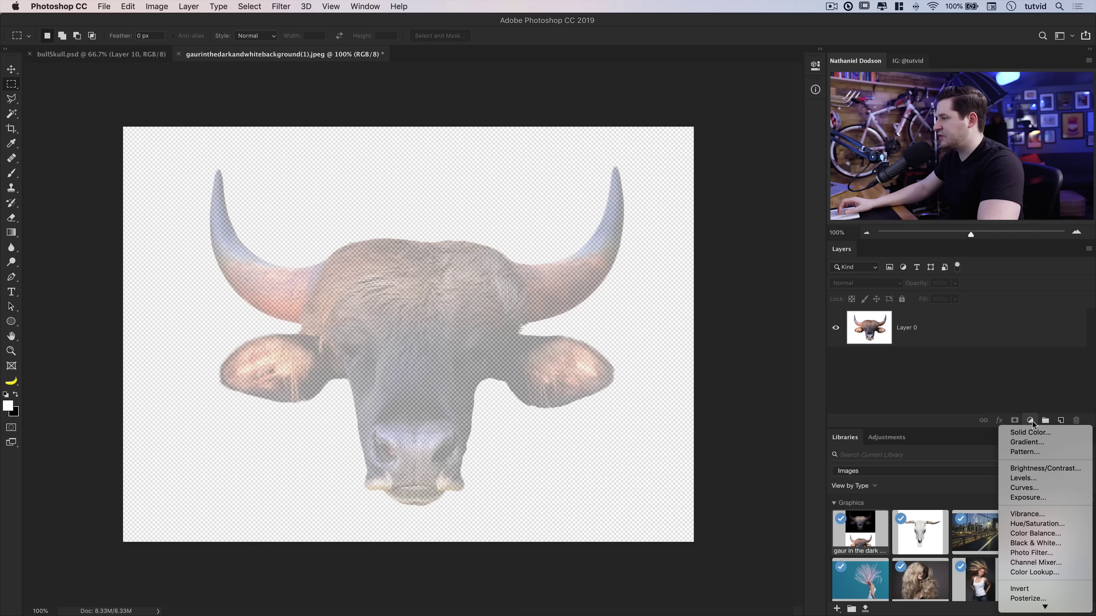
{"action": "left_click", "coordinate": [1027, 442]}
{"action": "left_click", "coordinate": [197, 333]}
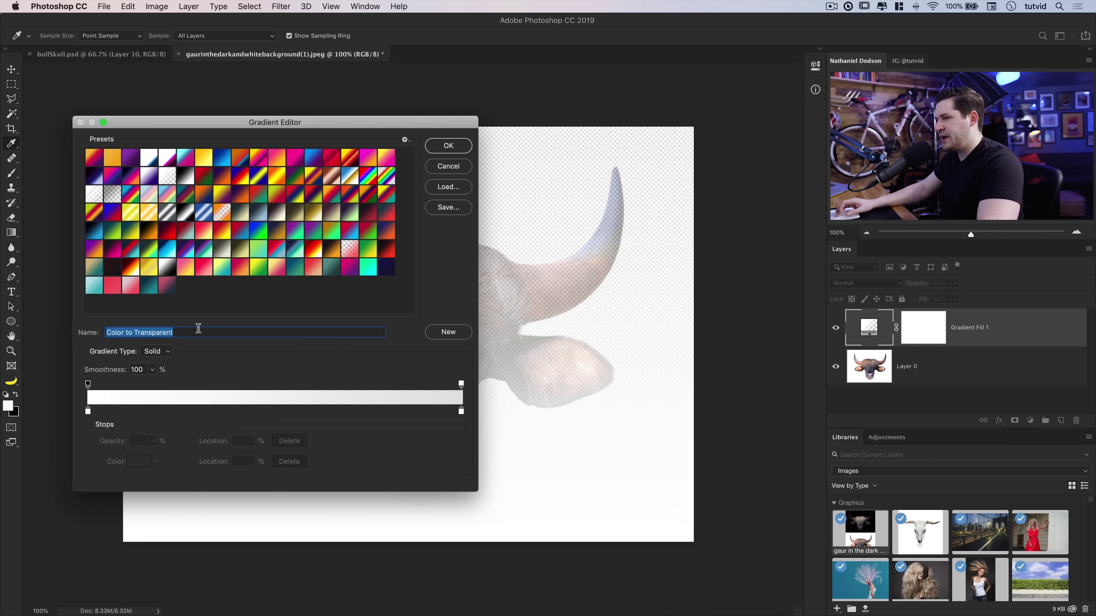
{"action": "left_click", "coordinate": [151, 288]}
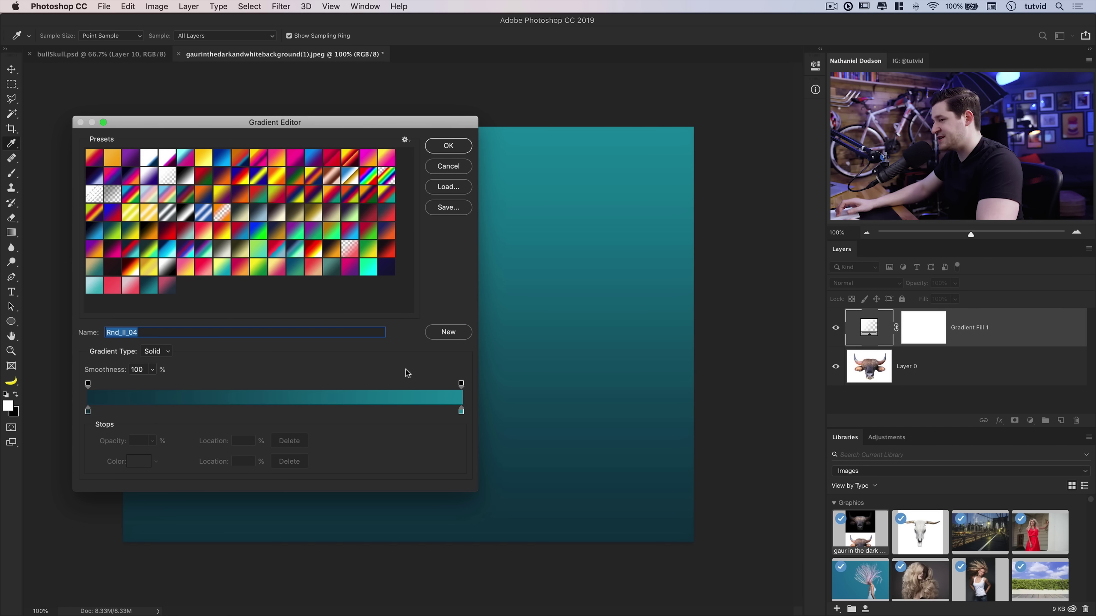
{"action": "left_click", "coordinate": [452, 146]}
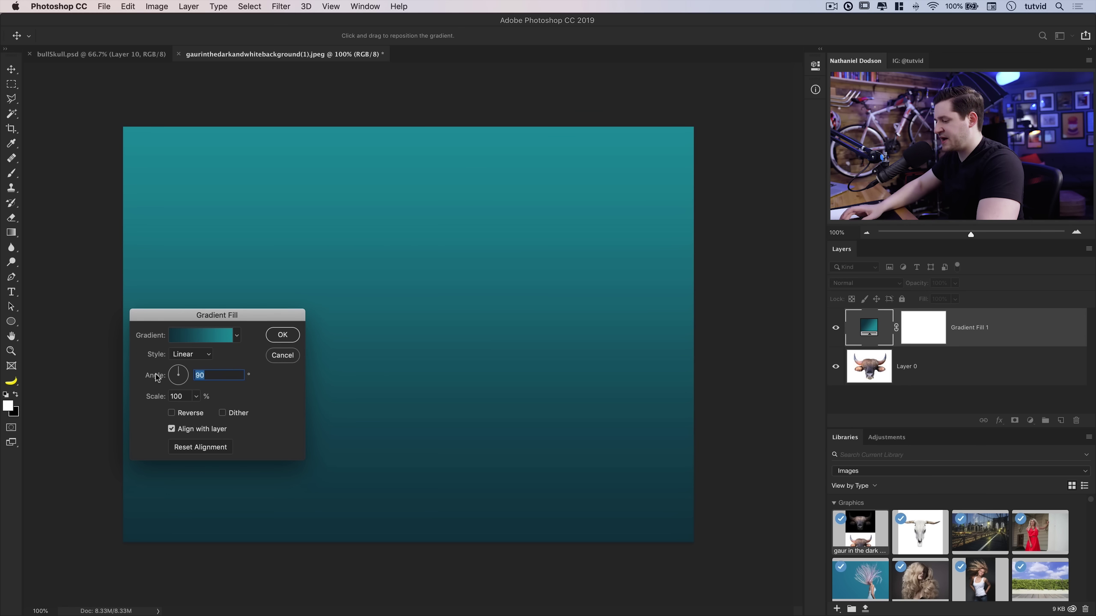
{"action": "type", "text": "-90"}
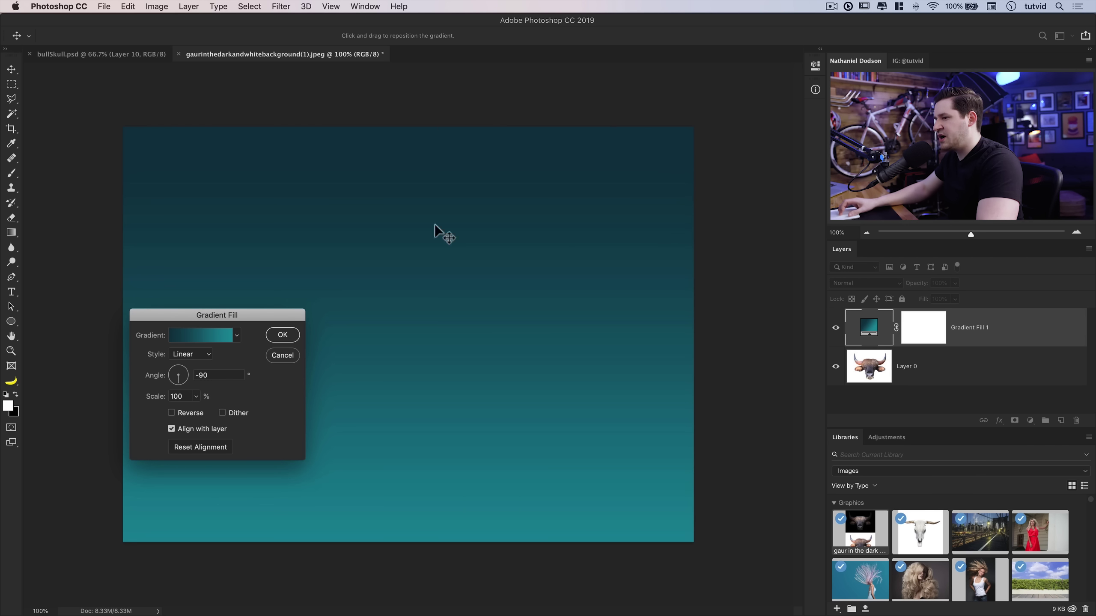
{"action": "left_click", "coordinate": [285, 336]}
{"action": "left_click_drag", "start_coordinate": [910, 367], "coordinate": [923, 327]}
Add empty Layer 1 above the bull and set an 82 px brush with pressure-controlled size.
{"action": "key", "text": "5"}
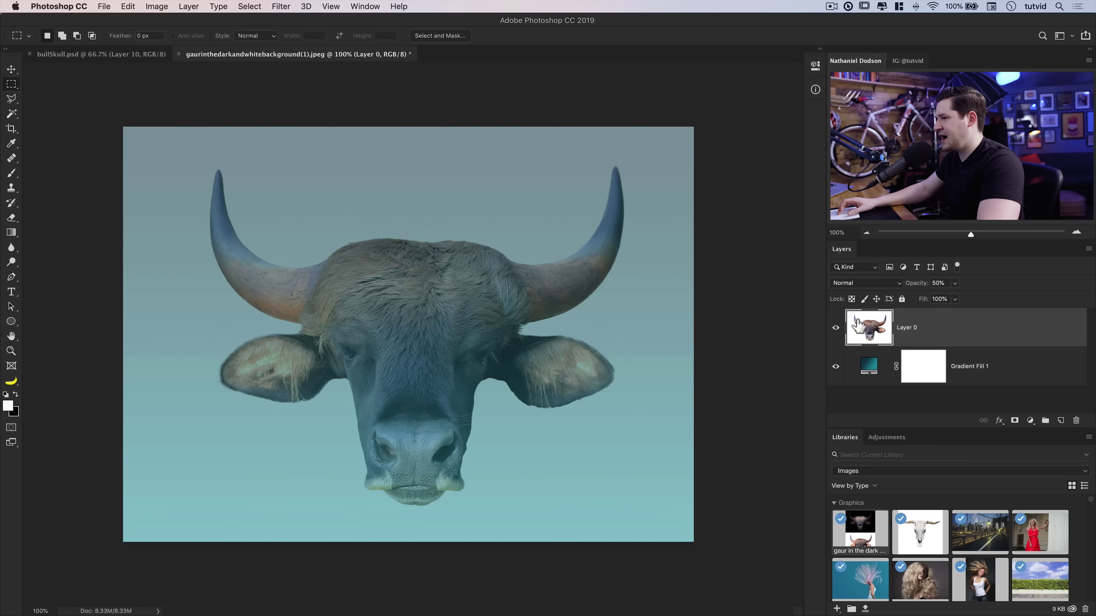
{"action": "left_click", "coordinate": [1060, 422]}
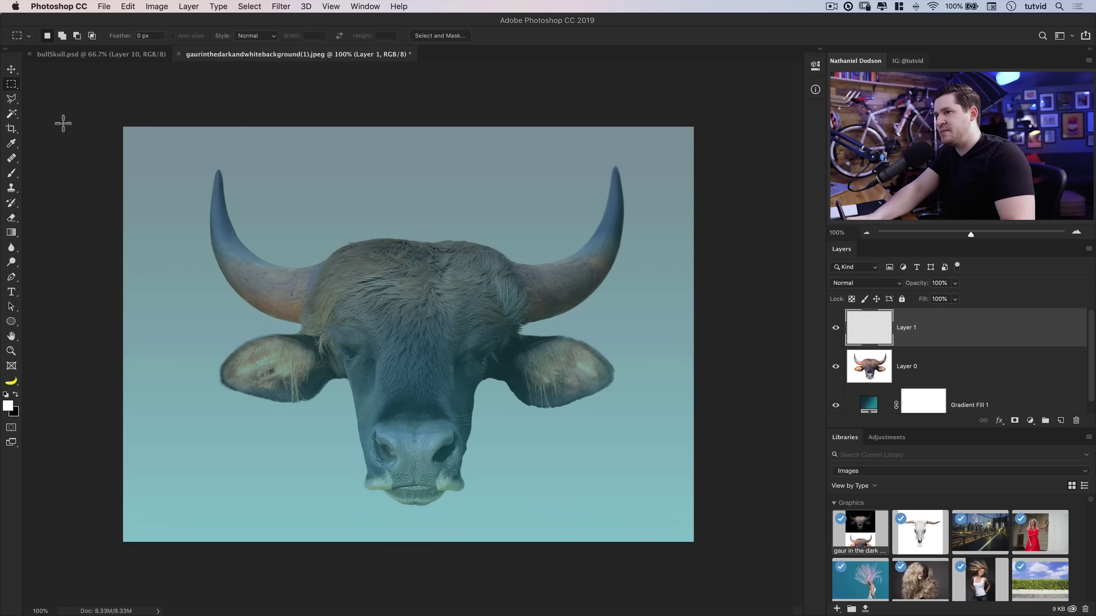
{"action": "left_click", "coordinate": [11, 173]}
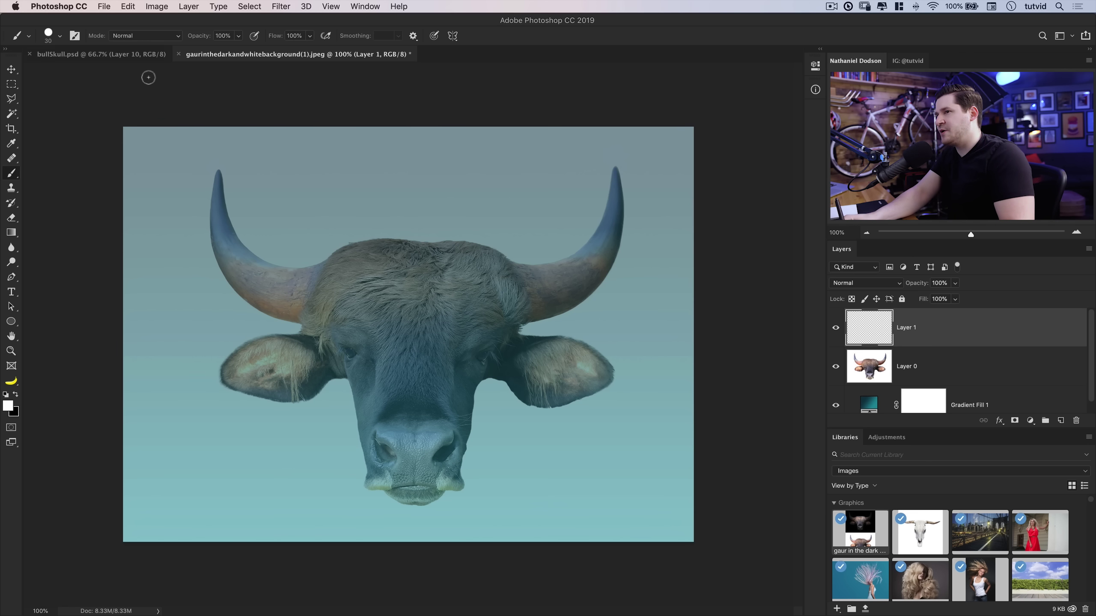
{"action": "key", "text": "F5"}
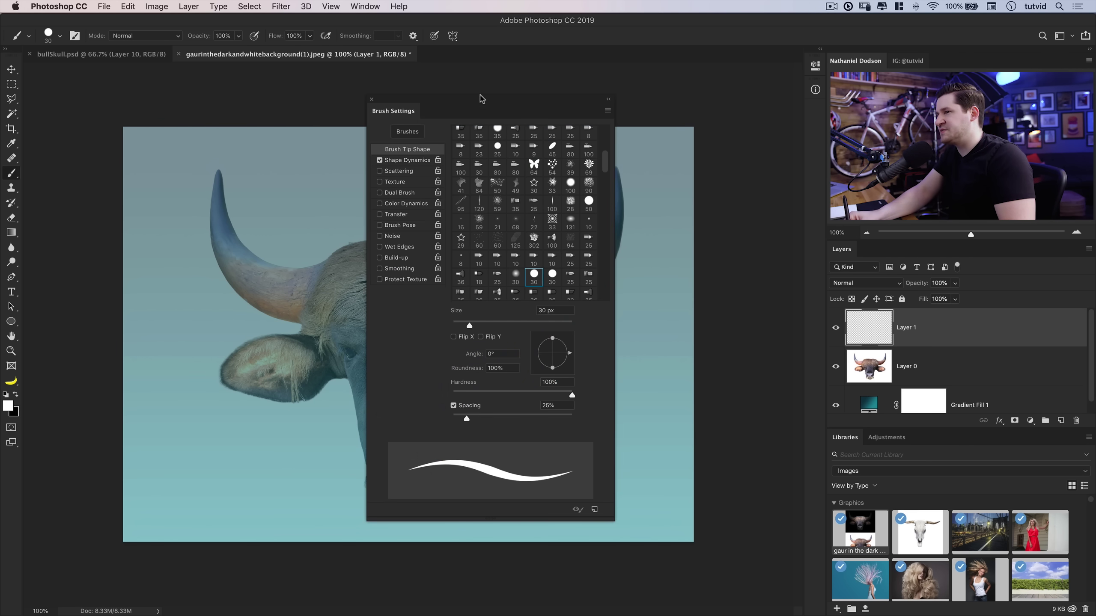
{"action": "mouse_move", "coordinate": [481, 99]}
{"action": "left_mouse_down"}
{"action": "mouse_move", "coordinate": [174, 94]}
{"action": "mouse_move", "coordinate": [145, 81]}
{"action": "left_mouse_up"}
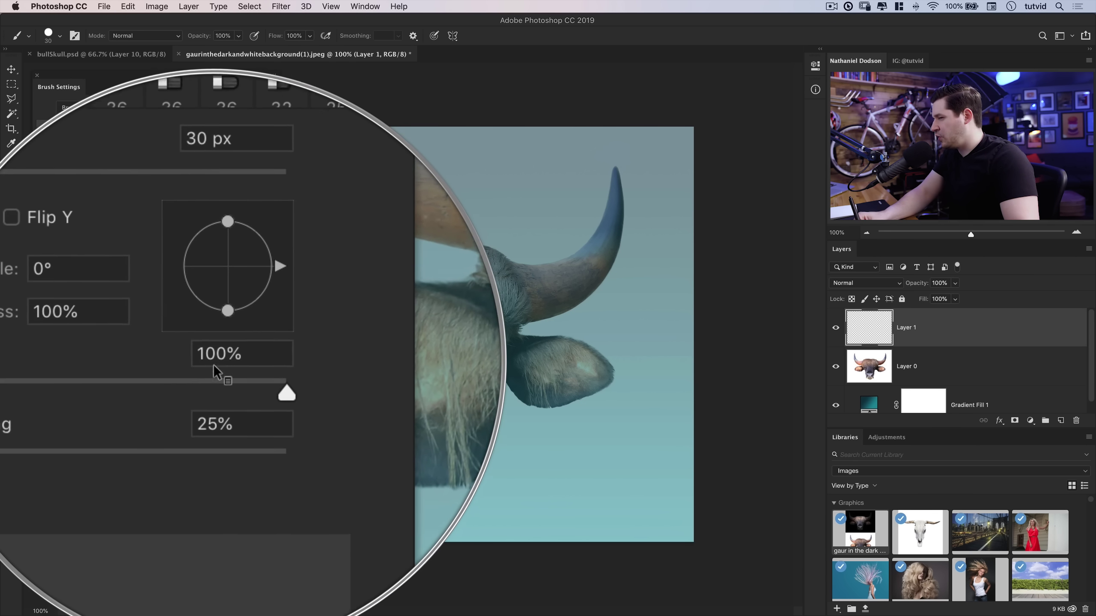
{"action": "left_click_drag", "start_coordinate": [143, 305], "coordinate": [167, 304]}
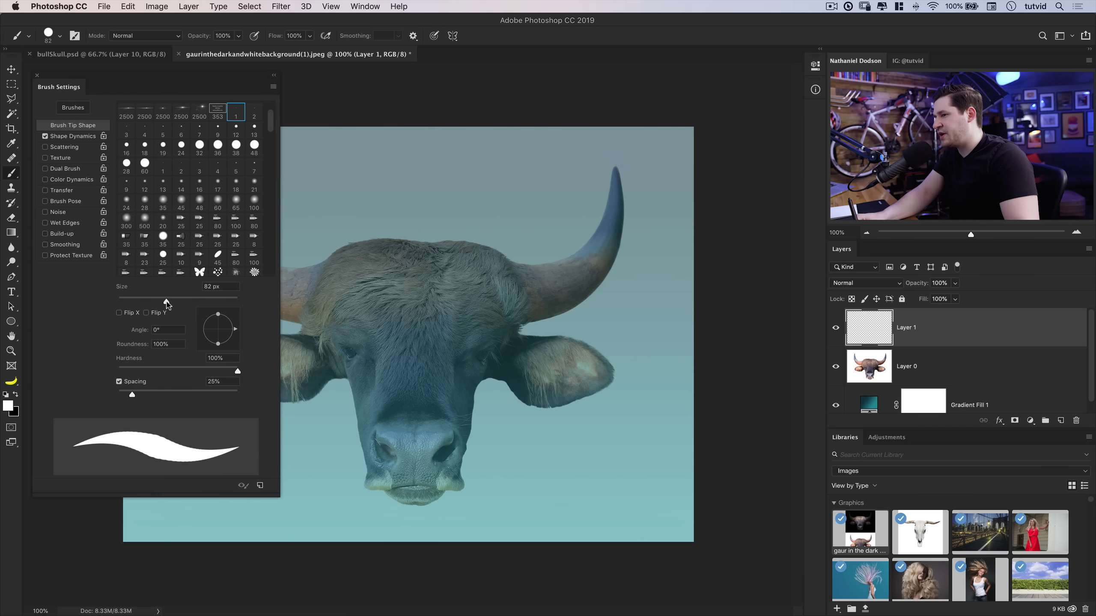
{"action": "left_click", "coordinate": [70, 138]}
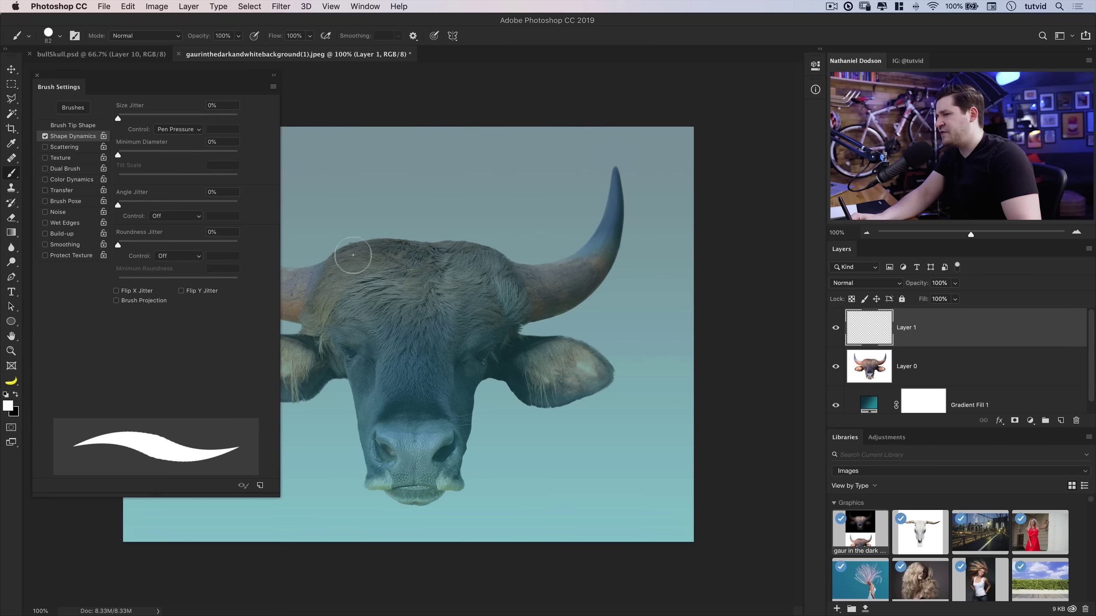
{"action": "left_click", "coordinate": [37, 76]}
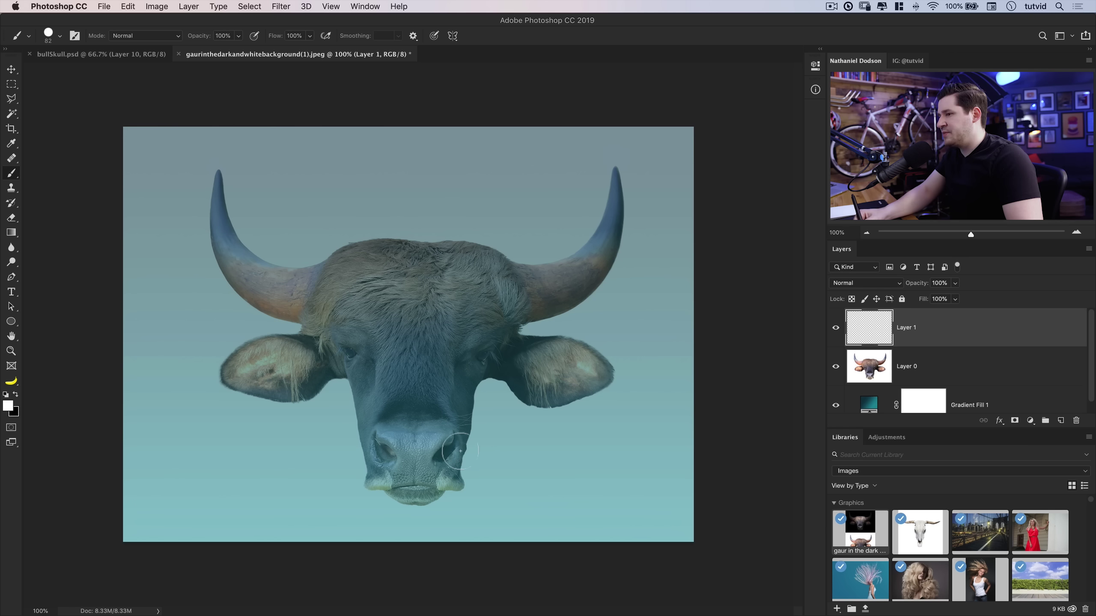
In black, trace the bull's horns, ears, forehead and right muzzle side on Layer 1.
{"action": "left_click", "coordinate": [17, 395]}
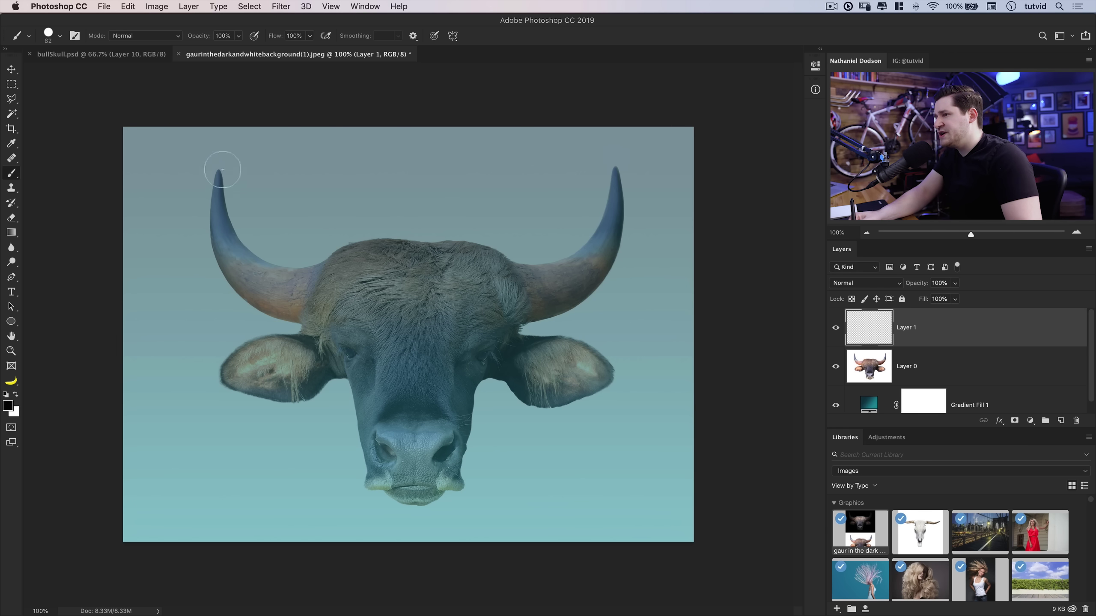
{"action": "mouse_move", "coordinate": [212, 173]}
{"action": "left_mouse_down"}
{"action": "mouse_move", "coordinate": [223, 276]}
{"action": "mouse_move", "coordinate": [257, 326]}
{"action": "mouse_move", "coordinate": [231, 296]}
{"action": "mouse_move", "coordinate": [260, 322]}
{"action": "mouse_move", "coordinate": [306, 336]}
{"action": "mouse_move", "coordinate": [258, 350]}
{"action": "mouse_move", "coordinate": [265, 347]}
{"action": "mouse_move", "coordinate": [241, 400]}
{"action": "mouse_move", "coordinate": [308, 408]}
{"action": "mouse_move", "coordinate": [345, 387]}
{"action": "mouse_move", "coordinate": [371, 500]}
{"action": "mouse_move", "coordinate": [440, 507]}
{"action": "mouse_move", "coordinate": [435, 493]}
{"action": "mouse_move", "coordinate": [468, 495]}
{"action": "left_mouse_up"}
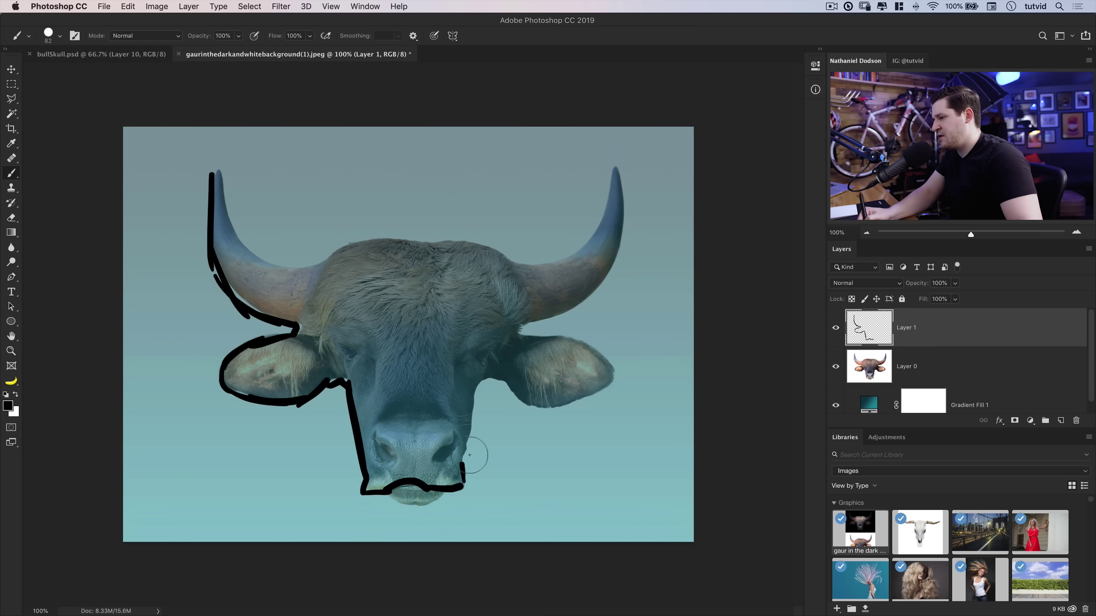
{"action": "mouse_move", "coordinate": [469, 455]}
{"action": "left_mouse_down"}
{"action": "mouse_move", "coordinate": [483, 395]}
{"action": "mouse_move", "coordinate": [484, 419]}
{"action": "mouse_move", "coordinate": [507, 392]}
{"action": "mouse_move", "coordinate": [549, 414]}
{"action": "mouse_move", "coordinate": [581, 402]}
{"action": "mouse_move", "coordinate": [559, 414]}
{"action": "mouse_move", "coordinate": [612, 382]}
{"action": "left_mouse_up"}
{"action": "mouse_move", "coordinate": [522, 325]}
{"action": "left_mouse_down"}
{"action": "mouse_move", "coordinate": [583, 357]}
{"action": "mouse_move", "coordinate": [618, 387]}
{"action": "left_mouse_up"}
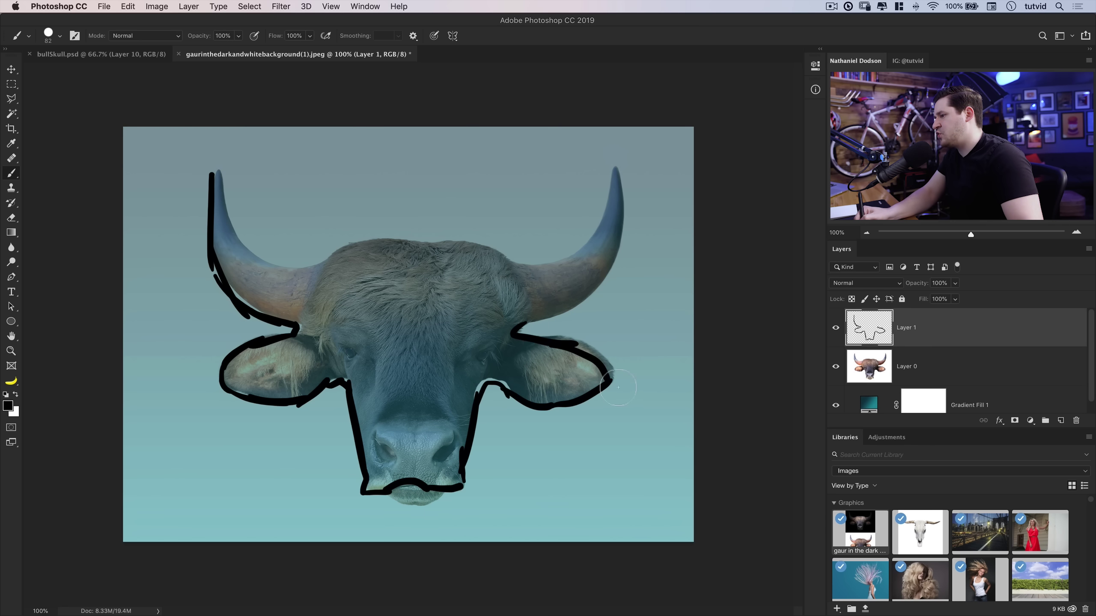
{"action": "mouse_move", "coordinate": [530, 334]}
{"action": "left_mouse_down"}
{"action": "mouse_move", "coordinate": [617, 287]}
{"action": "mouse_move", "coordinate": [631, 198]}
{"action": "mouse_move", "coordinate": [610, 168]}
{"action": "left_mouse_up"}
{"action": "mouse_move", "coordinate": [506, 258]}
{"action": "left_mouse_down"}
{"action": "mouse_move", "coordinate": [552, 268]}
{"action": "mouse_move", "coordinate": [611, 188]}
{"action": "mouse_move", "coordinate": [615, 156]}
{"action": "left_mouse_up"}
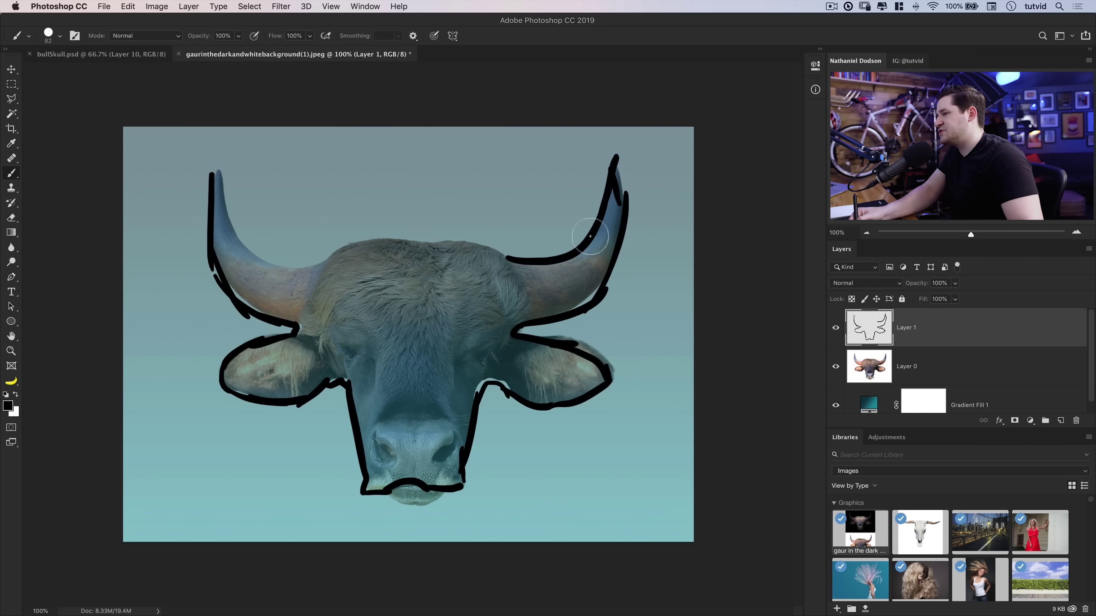
{"action": "mouse_move", "coordinate": [218, 163]}
{"action": "left_mouse_down"}
{"action": "mouse_move", "coordinate": [261, 266]}
{"action": "mouse_move", "coordinate": [336, 252]}
{"action": "mouse_move", "coordinate": [363, 231]}
{"action": "mouse_move", "coordinate": [431, 227]}
{"action": "mouse_move", "coordinate": [503, 236]}
{"action": "mouse_move", "coordinate": [520, 259]}
{"action": "left_mouse_up"}
{"action": "left_click_drag", "start_coordinate": [615, 149], "coordinate": [624, 252]}
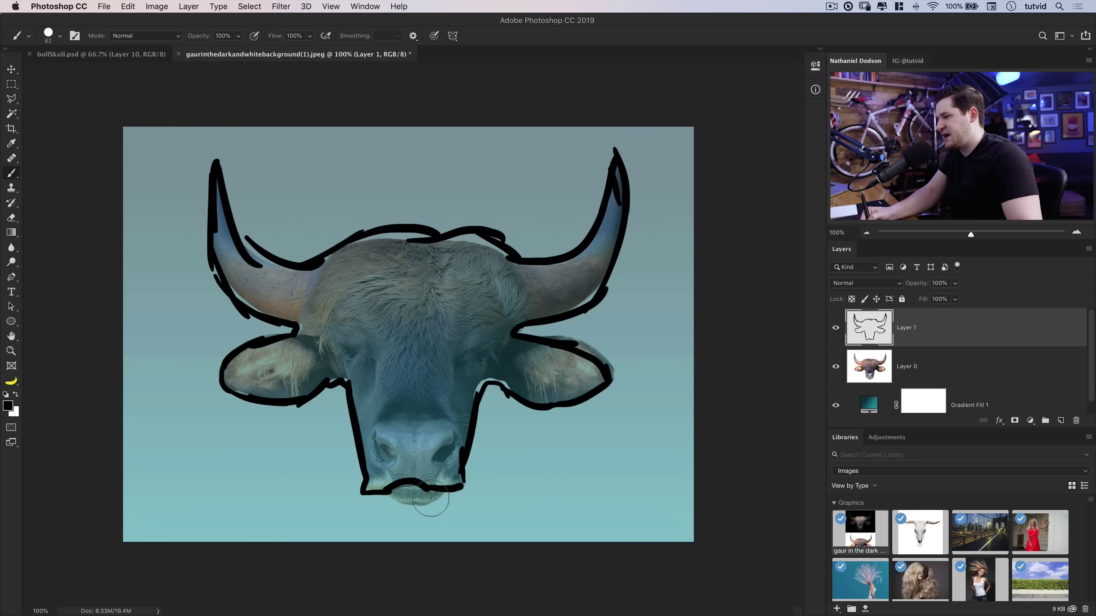
Add the chin curve, both nostrils and eyebrow curves, then check the outline with the photo hidden.
{"action": "left_click_drag", "start_coordinate": [385, 490], "coordinate": [452, 495]}
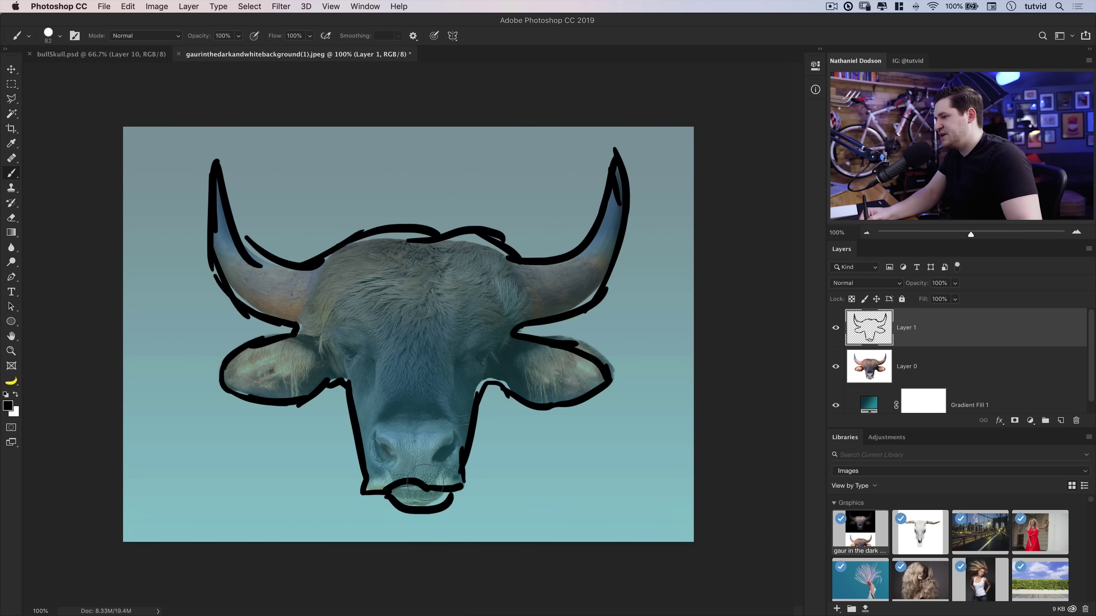
{"action": "left_click_drag", "start_coordinate": [375, 431], "coordinate": [395, 461]}
{"action": "left_click_drag", "start_coordinate": [449, 435], "coordinate": [431, 470]}
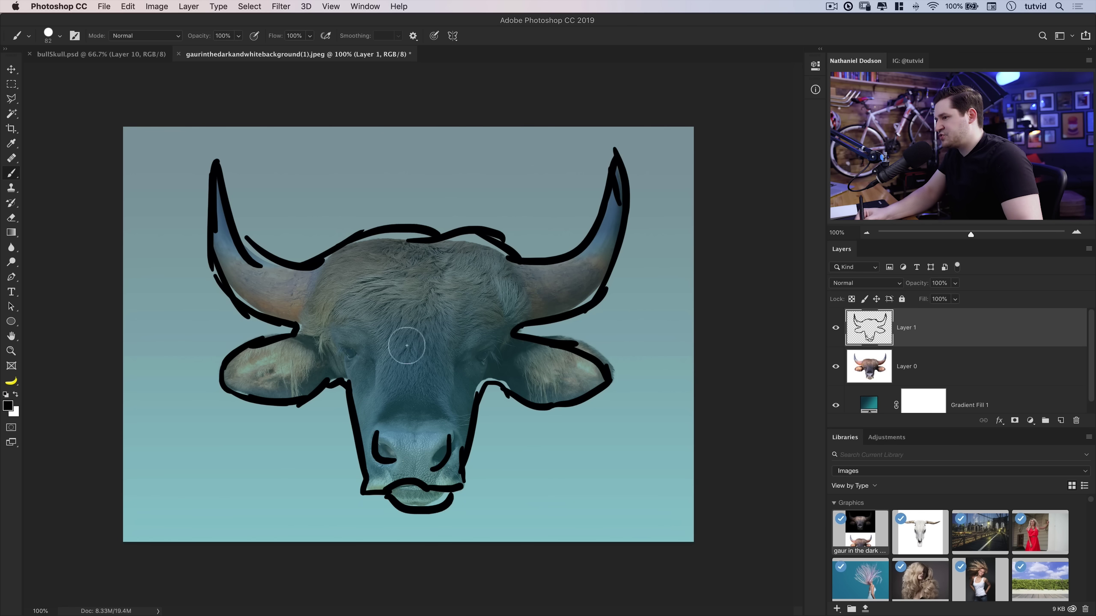
{"action": "left_click_drag", "start_coordinate": [347, 323], "coordinate": [379, 369]}
{"action": "left_click_drag", "start_coordinate": [487, 320], "coordinate": [456, 369]}
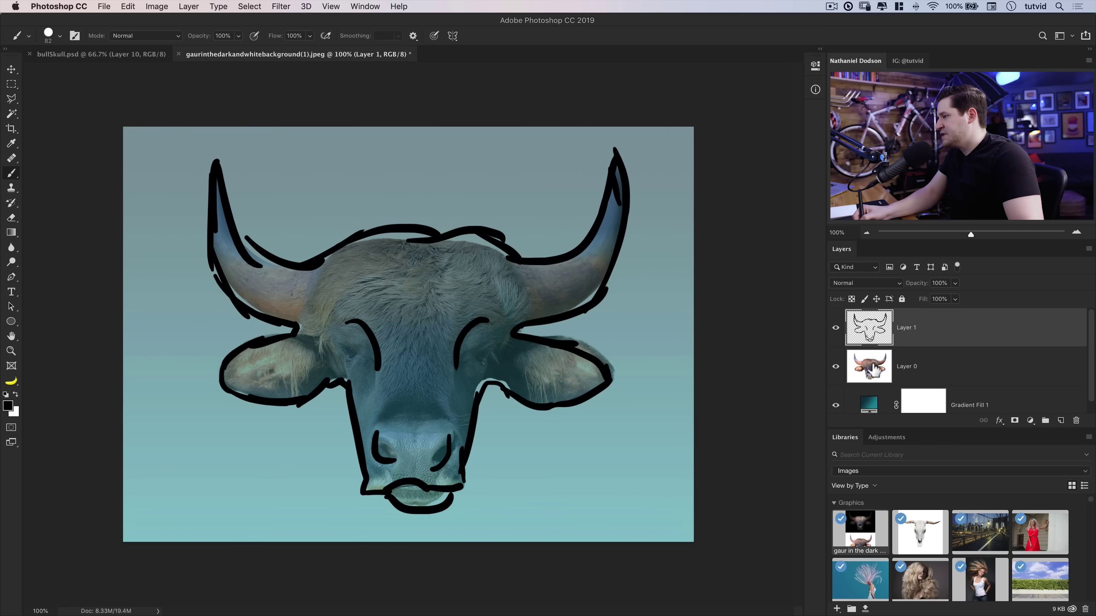
{"action": "left_click", "coordinate": [836, 367]}
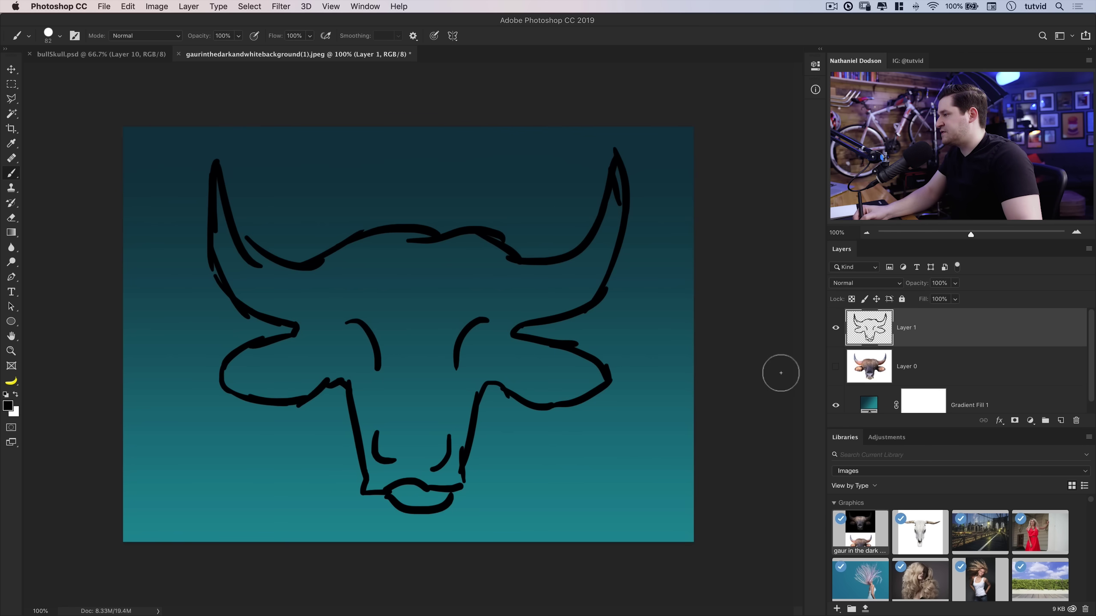
{"action": "left_click", "coordinate": [836, 369]}
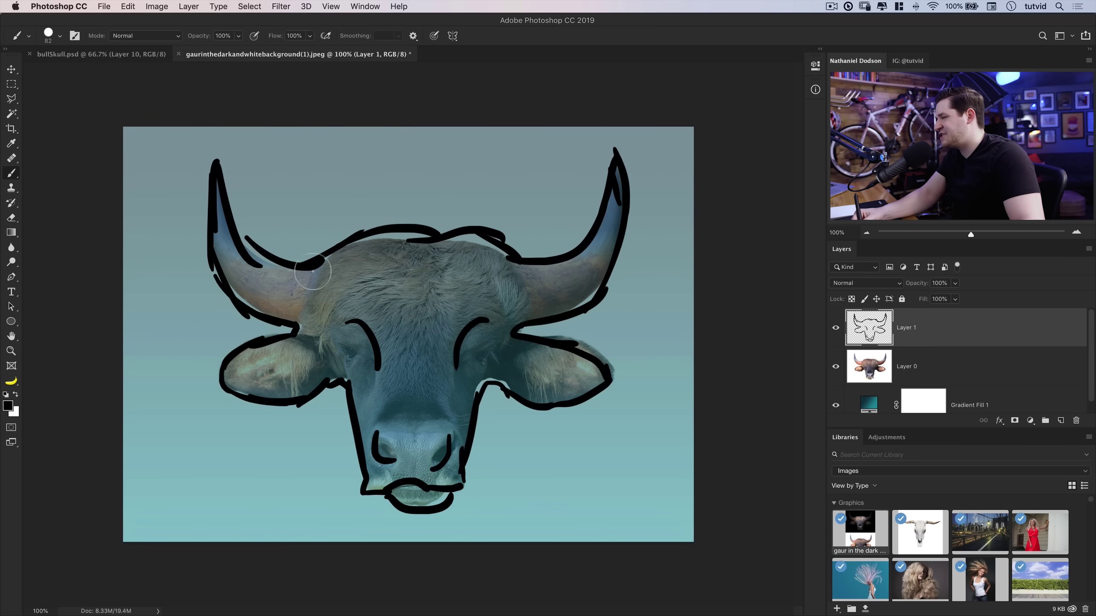
Shrink the brush to 17 px and sketch thin lines over the left horn, head and jaw.
{"action": "right_click", "coordinate": [354, 268]}
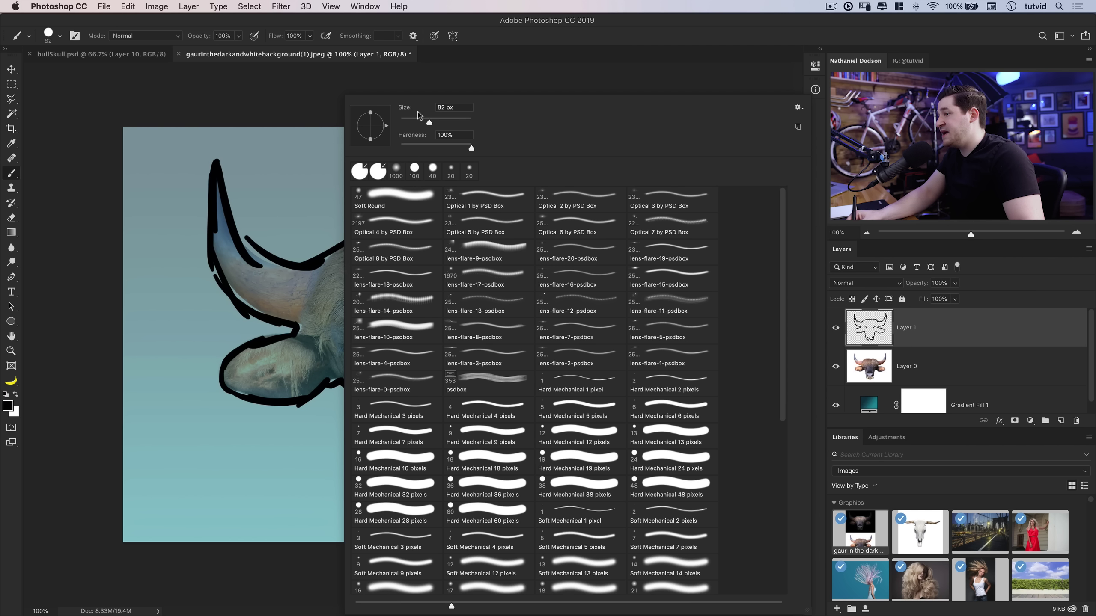
{"action": "left_click_drag", "start_coordinate": [416, 126], "coordinate": [405, 125]}
{"action": "left_click", "coordinate": [229, 211]}
{"action": "mouse_move", "coordinate": [233, 214]}
{"action": "left_mouse_down"}
{"action": "mouse_move", "coordinate": [258, 264]}
{"action": "mouse_move", "coordinate": [305, 264]}
{"action": "left_mouse_up"}
{"action": "mouse_move", "coordinate": [240, 239]}
{"action": "left_mouse_down"}
{"action": "mouse_move", "coordinate": [314, 265]}
{"action": "mouse_move", "coordinate": [461, 236]}
{"action": "mouse_move", "coordinate": [512, 247]}
{"action": "mouse_move", "coordinate": [522, 267]}
{"action": "mouse_move", "coordinate": [566, 263]}
{"action": "mouse_move", "coordinate": [605, 198]}
{"action": "mouse_move", "coordinate": [616, 128]}
{"action": "mouse_move", "coordinate": [606, 293]}
{"action": "mouse_move", "coordinate": [613, 285]}
{"action": "mouse_move", "coordinate": [589, 314]}
{"action": "mouse_move", "coordinate": [530, 319]}
{"action": "mouse_move", "coordinate": [521, 338]}
{"action": "mouse_move", "coordinate": [617, 366]}
{"action": "mouse_move", "coordinate": [591, 350]}
{"action": "mouse_move", "coordinate": [609, 378]}
{"action": "mouse_move", "coordinate": [582, 396]}
{"action": "mouse_move", "coordinate": [480, 380]}
{"action": "mouse_move", "coordinate": [469, 447]}
{"action": "left_mouse_up"}
{"action": "mouse_move", "coordinate": [428, 495]}
{"action": "left_mouse_down"}
{"action": "mouse_move", "coordinate": [367, 486]}
{"action": "mouse_move", "coordinate": [342, 389]}
{"action": "mouse_move", "coordinate": [289, 416]}
{"action": "mouse_move", "coordinate": [233, 391]}
{"action": "mouse_move", "coordinate": [237, 365]}
{"action": "mouse_move", "coordinate": [304, 323]}
{"action": "mouse_move", "coordinate": [289, 329]}
{"action": "mouse_move", "coordinate": [212, 280]}
{"action": "mouse_move", "coordinate": [205, 178]}
{"action": "mouse_move", "coordinate": [210, 279]}
{"action": "left_mouse_up"}
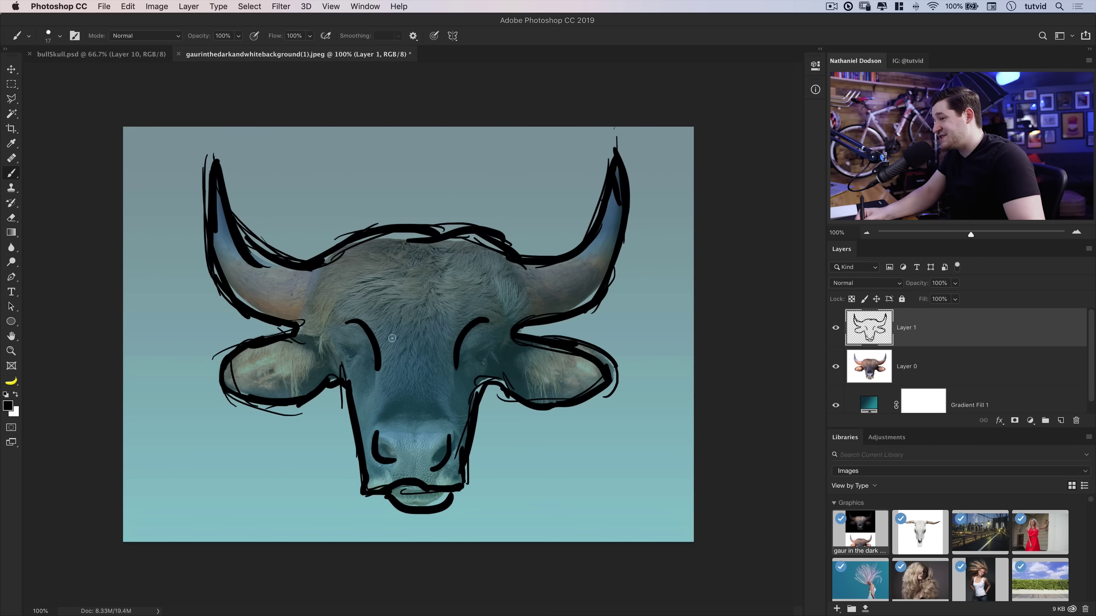
Double the eyebrows, nostrils, chin and left jaw lines, plus the right horn's underside.
{"action": "mouse_move", "coordinate": [347, 320]}
{"action": "left_mouse_down"}
{"action": "mouse_move", "coordinate": [382, 352]}
{"action": "mouse_move", "coordinate": [378, 336]}
{"action": "mouse_move", "coordinate": [352, 315]}
{"action": "mouse_move", "coordinate": [387, 364]}
{"action": "left_mouse_up"}
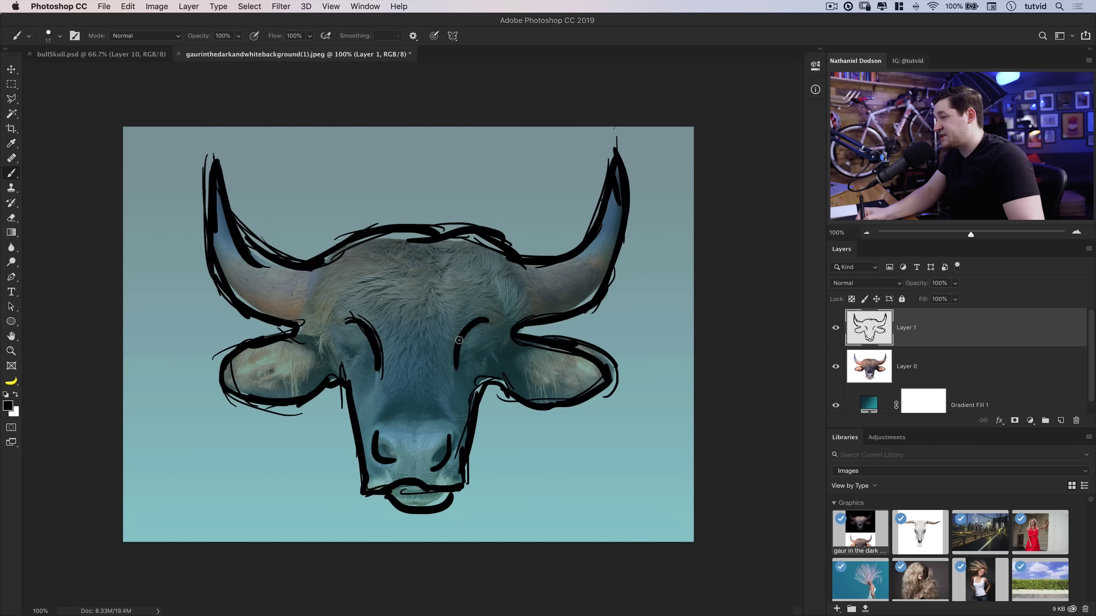
{"action": "left_click_drag", "start_coordinate": [486, 324], "coordinate": [454, 374]}
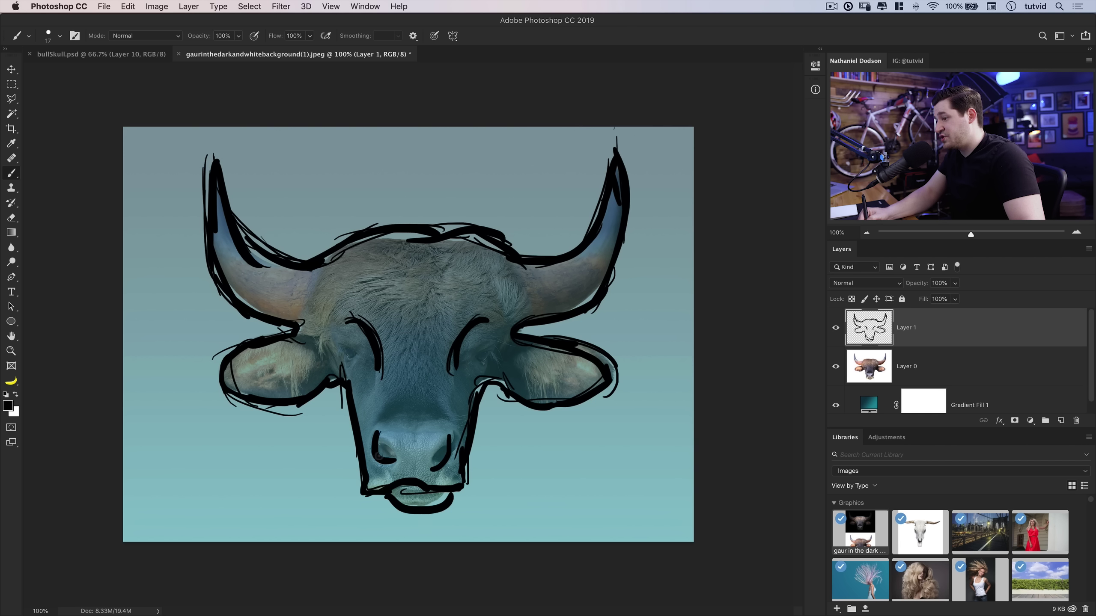
{"action": "mouse_move", "coordinate": [377, 432]}
{"action": "left_mouse_down"}
{"action": "mouse_move", "coordinate": [400, 463]}
{"action": "mouse_move", "coordinate": [451, 443]}
{"action": "mouse_move", "coordinate": [425, 472]}
{"action": "left_mouse_up"}
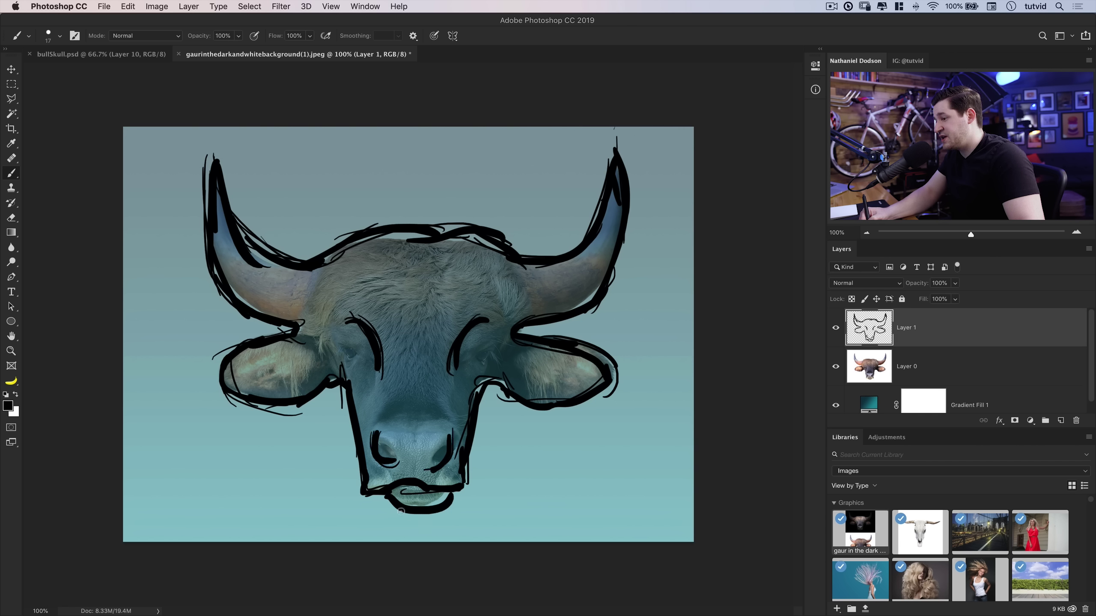
{"action": "mouse_move", "coordinate": [401, 511]}
{"action": "left_mouse_down"}
{"action": "mouse_move", "coordinate": [445, 509]}
{"action": "mouse_move", "coordinate": [421, 519]}
{"action": "mouse_move", "coordinate": [472, 487]}
{"action": "mouse_move", "coordinate": [494, 387]}
{"action": "left_mouse_up"}
{"action": "left_click_drag", "start_coordinate": [341, 398], "coordinate": [354, 481]}
{"action": "left_click_drag", "start_coordinate": [347, 426], "coordinate": [362, 506]}
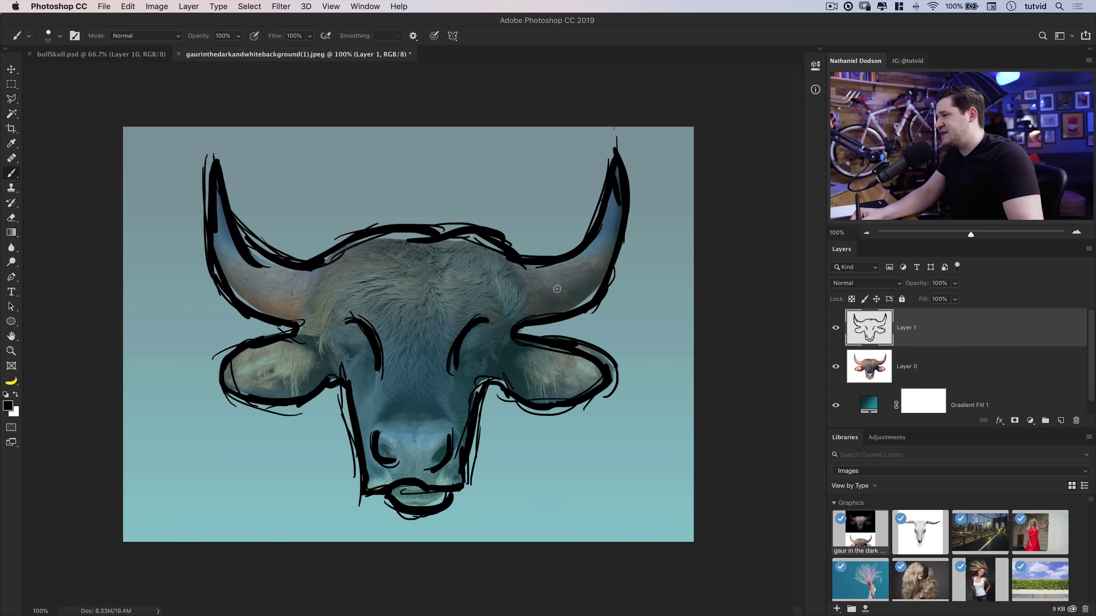
{"action": "left_click_drag", "start_coordinate": [591, 224], "coordinate": [525, 251]}
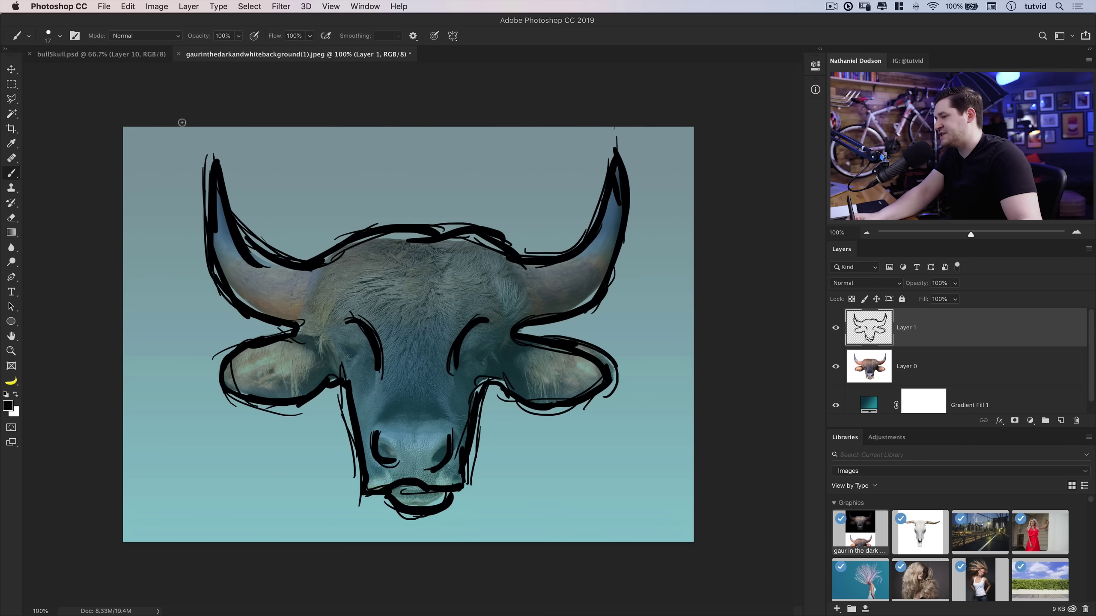
Set the brush size back to 82 px.
{"action": "right_click", "coordinate": [292, 262]}
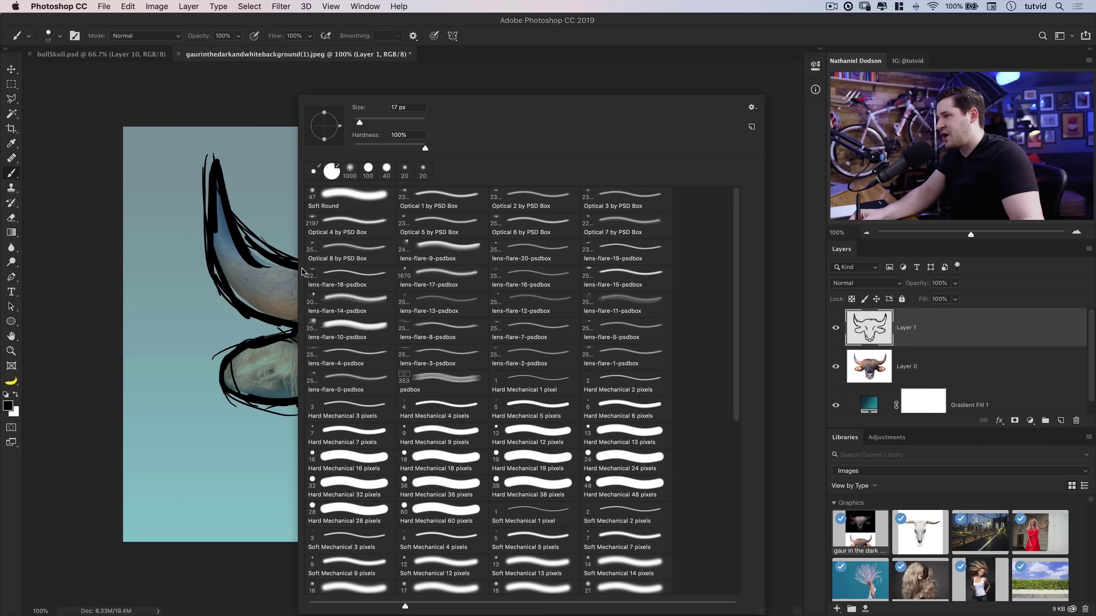
{"action": "double_click", "coordinate": [397, 107]}
{"action": "type", "text": "82"}
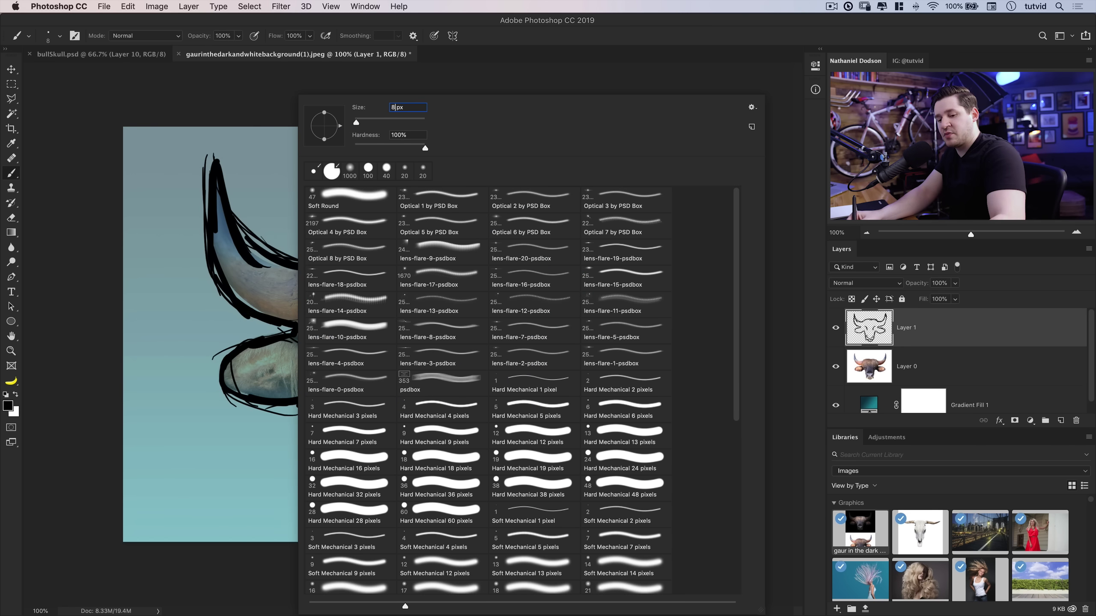
{"action": "key", "text": "Return"}
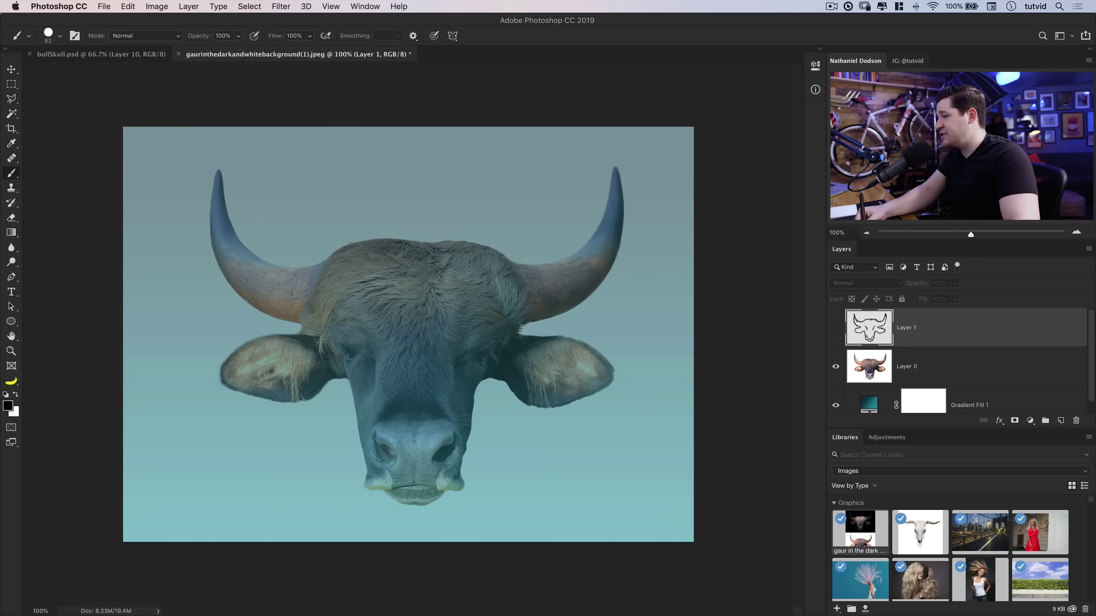
On a new Layer 2, paint a thick line along the left horn, ear and jaw.
{"action": "key", "text": "super+shift+alt+n"}
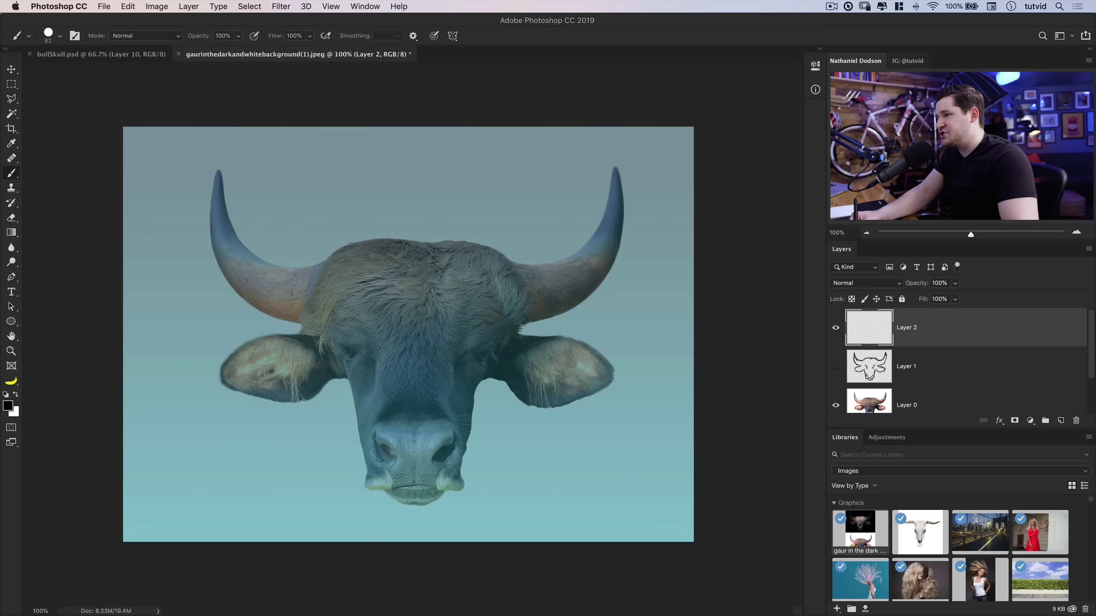
{"action": "mouse_move", "coordinate": [218, 168]}
{"action": "left_mouse_down"}
{"action": "mouse_move", "coordinate": [212, 276]}
{"action": "mouse_move", "coordinate": [301, 333]}
{"action": "mouse_move", "coordinate": [220, 356]}
{"action": "mouse_move", "coordinate": [237, 395]}
{"action": "mouse_move", "coordinate": [323, 386]}
{"action": "mouse_move", "coordinate": [352, 404]}
{"action": "mouse_move", "coordinate": [361, 470]}
{"action": "left_mouse_up"}
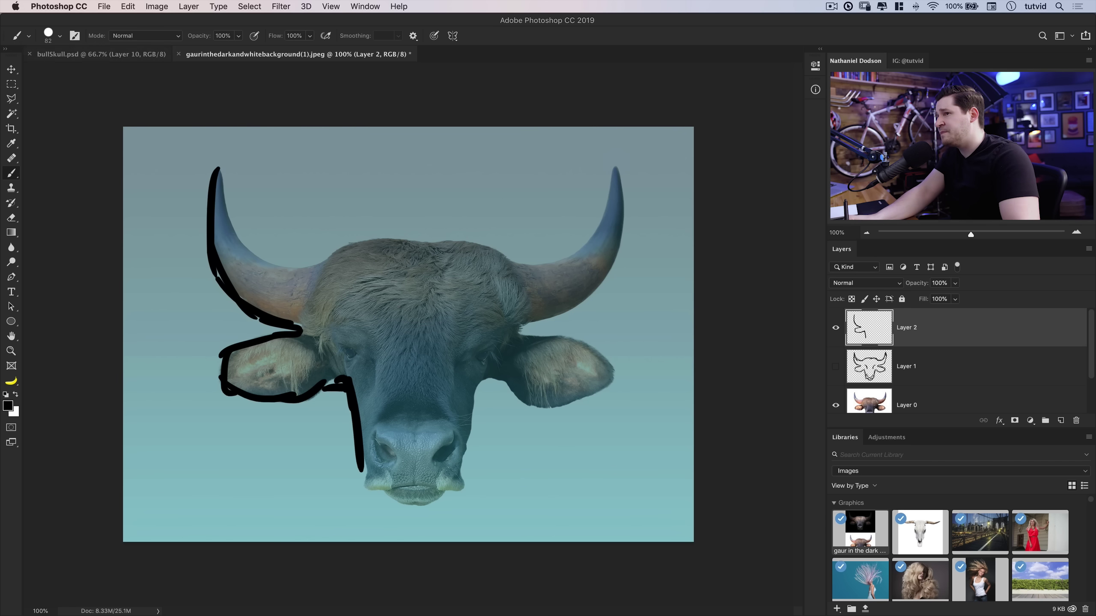
{"action": "key", "text": "F5"}
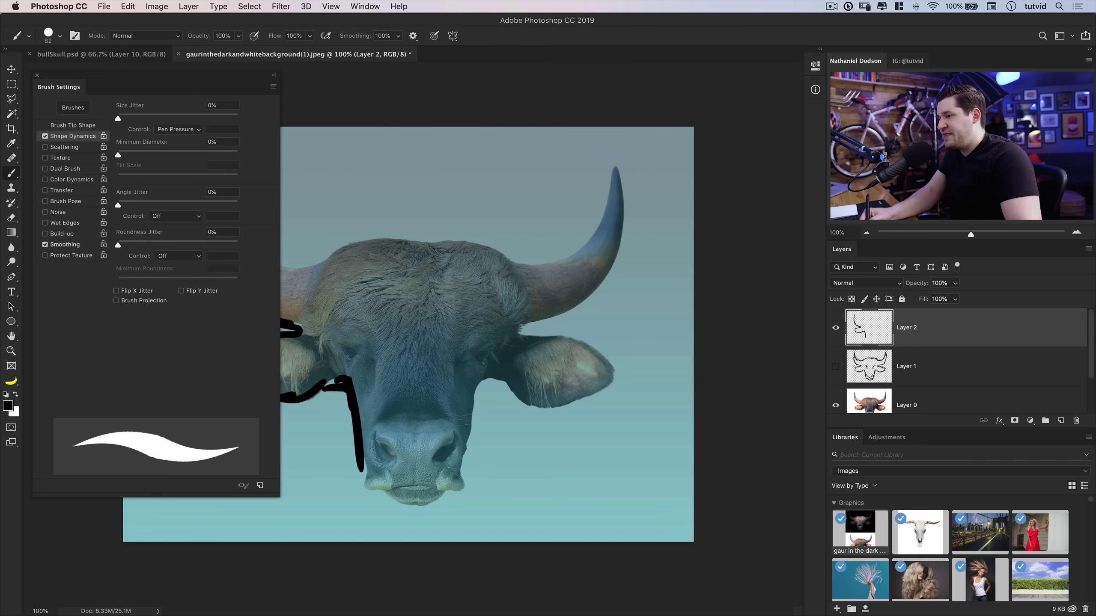
{"action": "key", "text": "F5"}
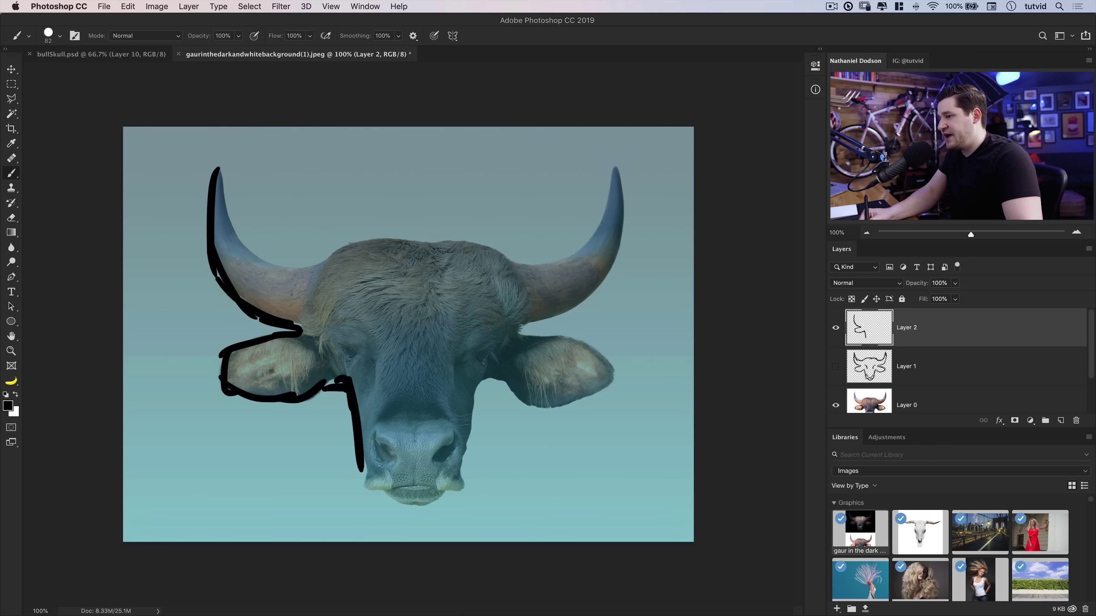
Complete Layer 2's outline with the cheek, chin curve, both nostrils and eyebrow curves.
{"action": "mouse_move", "coordinate": [364, 475]}
{"action": "left_mouse_down"}
{"action": "mouse_move", "coordinate": [415, 491]}
{"action": "mouse_move", "coordinate": [459, 484]}
{"action": "mouse_move", "coordinate": [471, 413]}
{"action": "mouse_move", "coordinate": [499, 380]}
{"action": "mouse_move", "coordinate": [554, 406]}
{"action": "mouse_move", "coordinate": [611, 371]}
{"action": "mouse_move", "coordinate": [569, 336]}
{"action": "mouse_move", "coordinate": [522, 331]}
{"action": "mouse_move", "coordinate": [589, 299]}
{"action": "mouse_move", "coordinate": [626, 221]}
{"action": "mouse_move", "coordinate": [617, 171]}
{"action": "mouse_move", "coordinate": [584, 257]}
{"action": "mouse_move", "coordinate": [500, 259]}
{"action": "mouse_move", "coordinate": [438, 237]}
{"action": "mouse_move", "coordinate": [412, 246]}
{"action": "mouse_move", "coordinate": [391, 236]}
{"action": "mouse_move", "coordinate": [318, 266]}
{"action": "mouse_move", "coordinate": [266, 263]}
{"action": "mouse_move", "coordinate": [220, 172]}
{"action": "mouse_move", "coordinate": [224, 151]}
{"action": "mouse_move", "coordinate": [216, 217]}
{"action": "mouse_move", "coordinate": [237, 293]}
{"action": "left_mouse_up"}
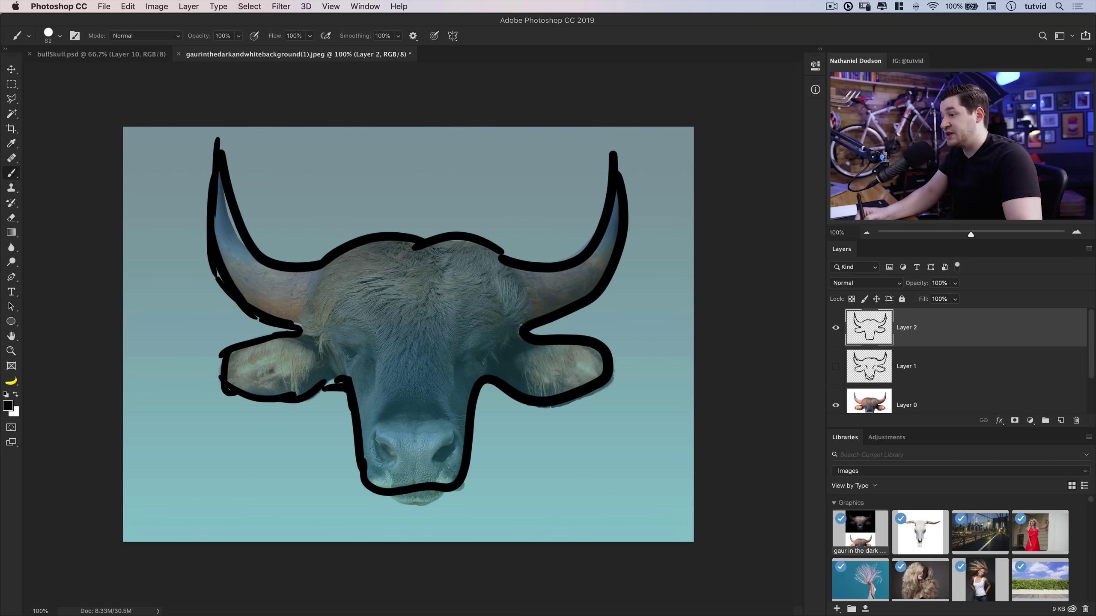
{"action": "mouse_move", "coordinate": [381, 498]}
{"action": "left_mouse_down"}
{"action": "mouse_move", "coordinate": [405, 509]}
{"action": "mouse_move", "coordinate": [434, 499]}
{"action": "left_mouse_up"}
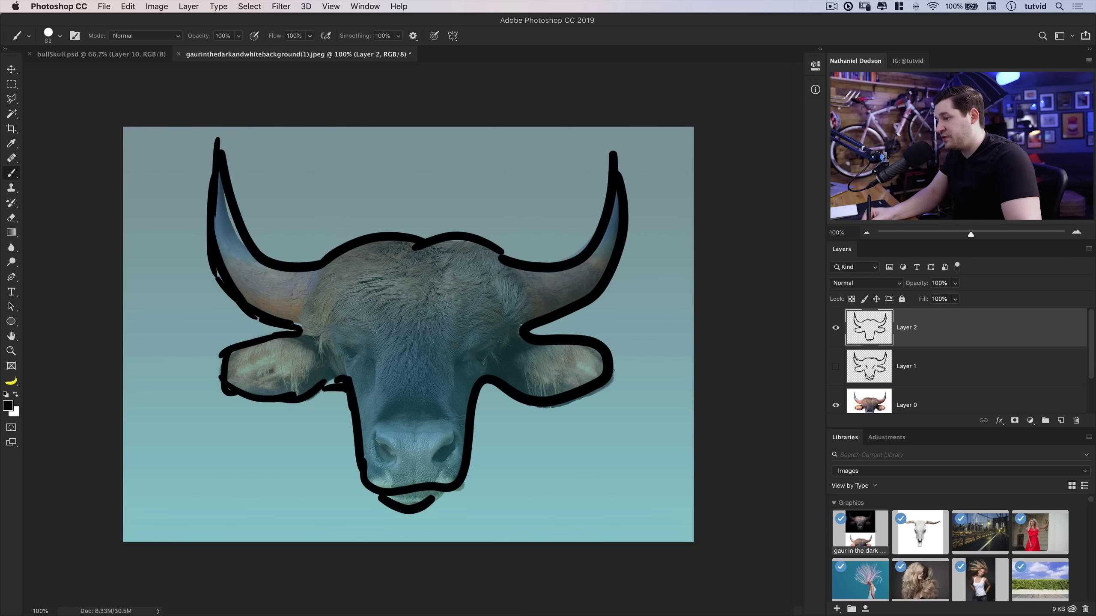
{"action": "left_click_drag", "start_coordinate": [375, 429], "coordinate": [376, 453]}
{"action": "left_click_drag", "start_coordinate": [454, 432], "coordinate": [435, 462]}
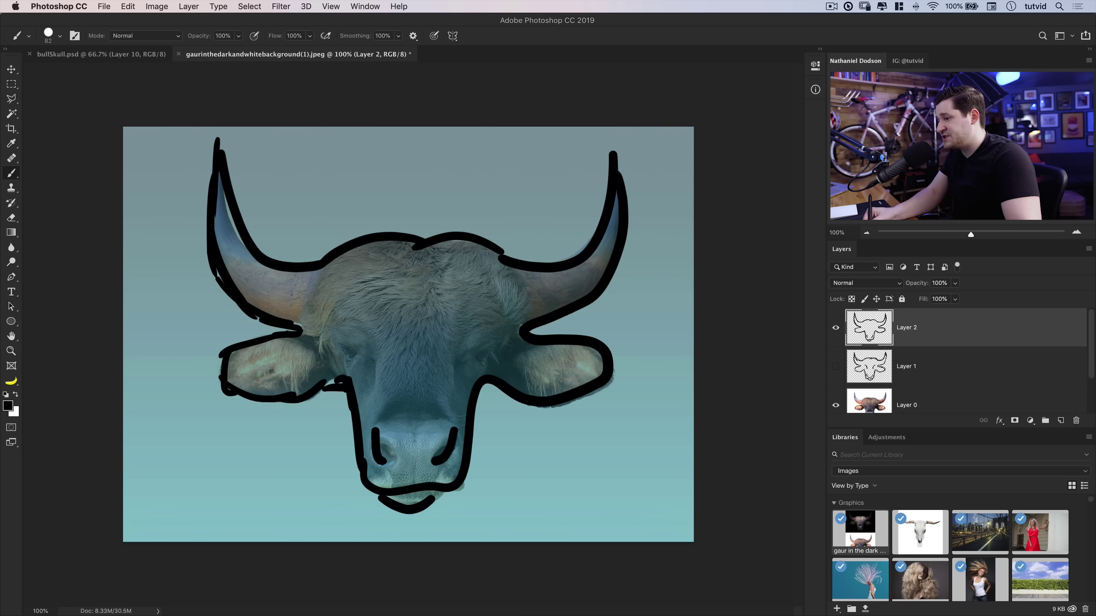
{"action": "left_click_drag", "start_coordinate": [346, 322], "coordinate": [378, 362]}
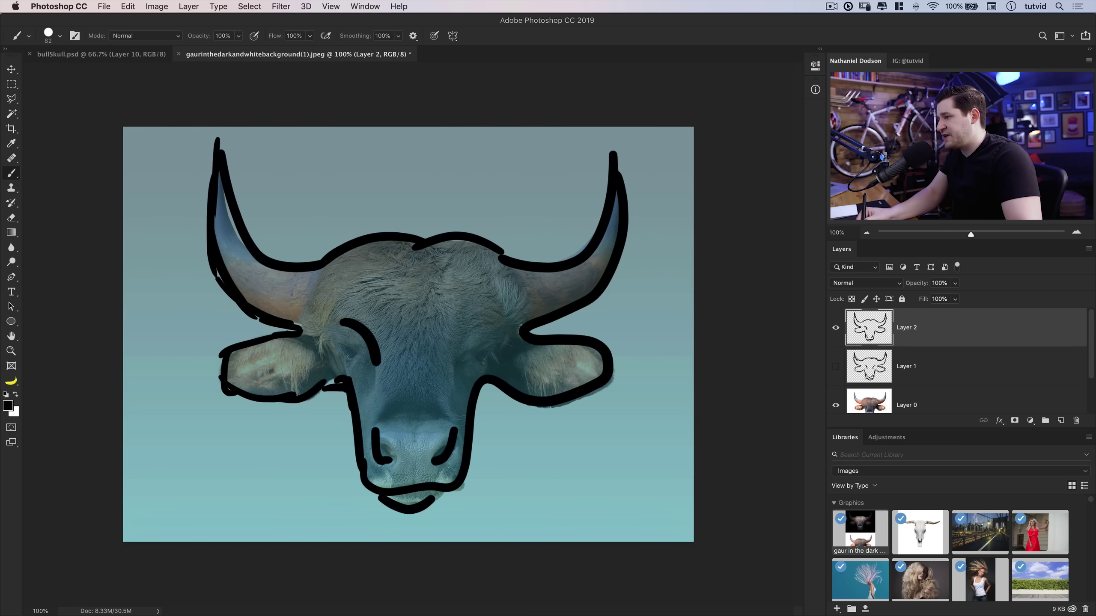
{"action": "mouse_move", "coordinate": [489, 322]}
{"action": "left_mouse_down"}
{"action": "mouse_move", "coordinate": [464, 337]}
{"action": "mouse_move", "coordinate": [451, 369]}
{"action": "left_mouse_up"}
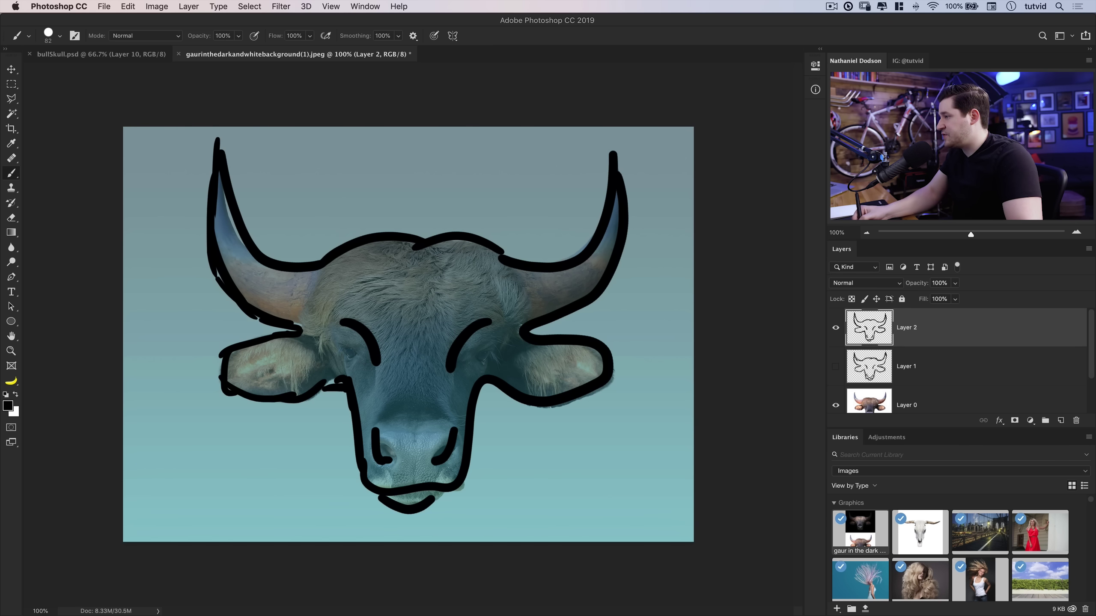
Hide Layer 2 and add a new empty Layer 3.
{"action": "left_click", "coordinate": [835, 327]}
{"action": "left_click", "coordinate": [835, 327]}
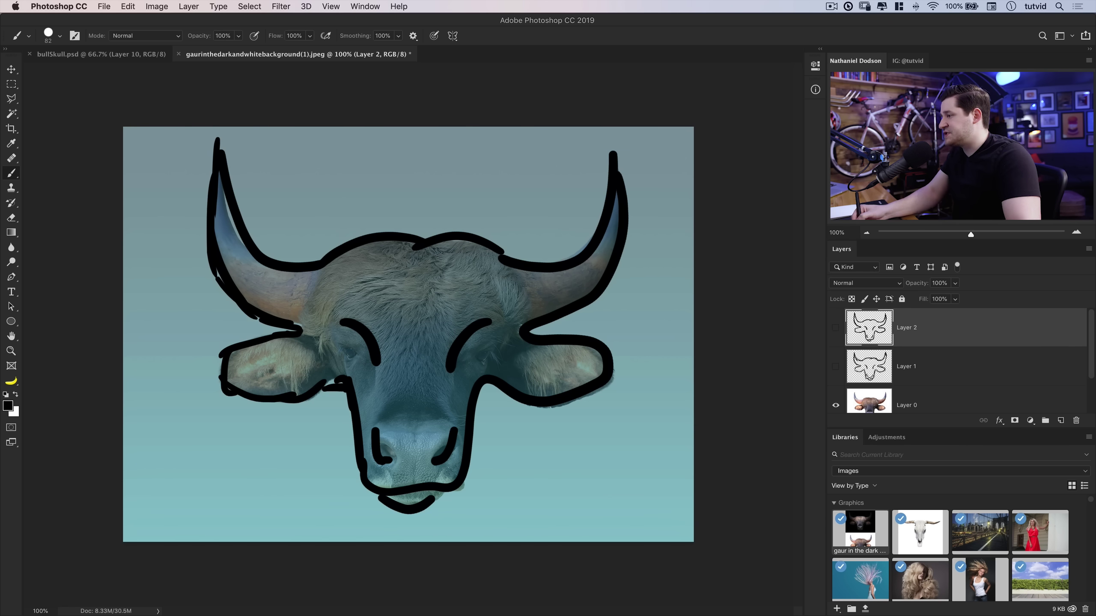
{"action": "left_click", "coordinate": [835, 327]}
{"action": "key", "text": "super+shift+alt+n"}
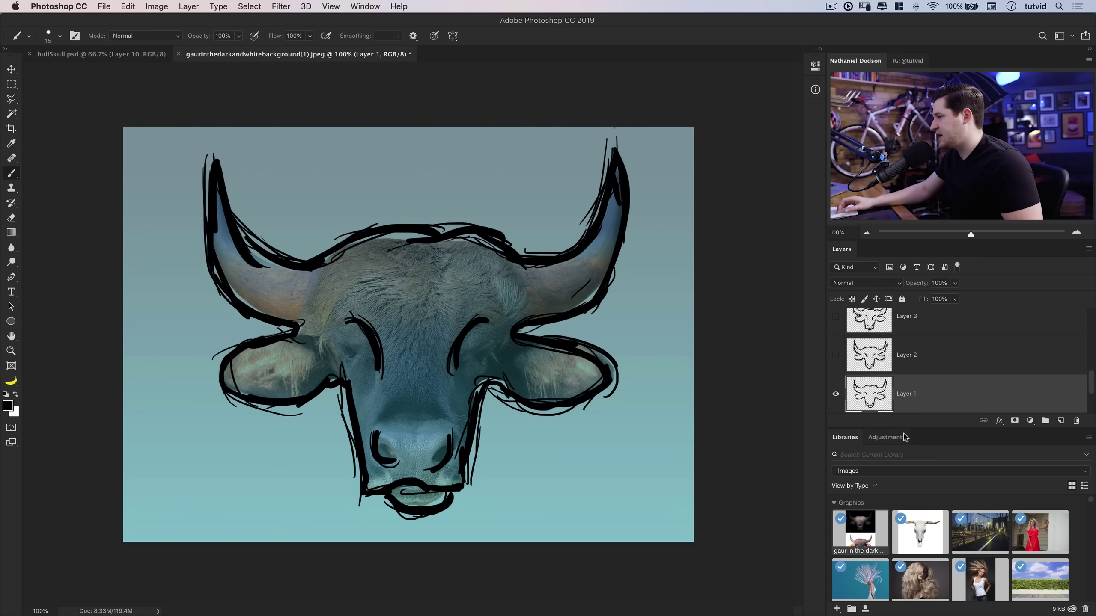
Hide the Layer 1 sketch and set Layer 0's opacity to 100% so the bull shows in full colour.
{"action": "scroll", "coordinate": [924, 369], "scroll_direction": "down", "scroll_amount": 3}
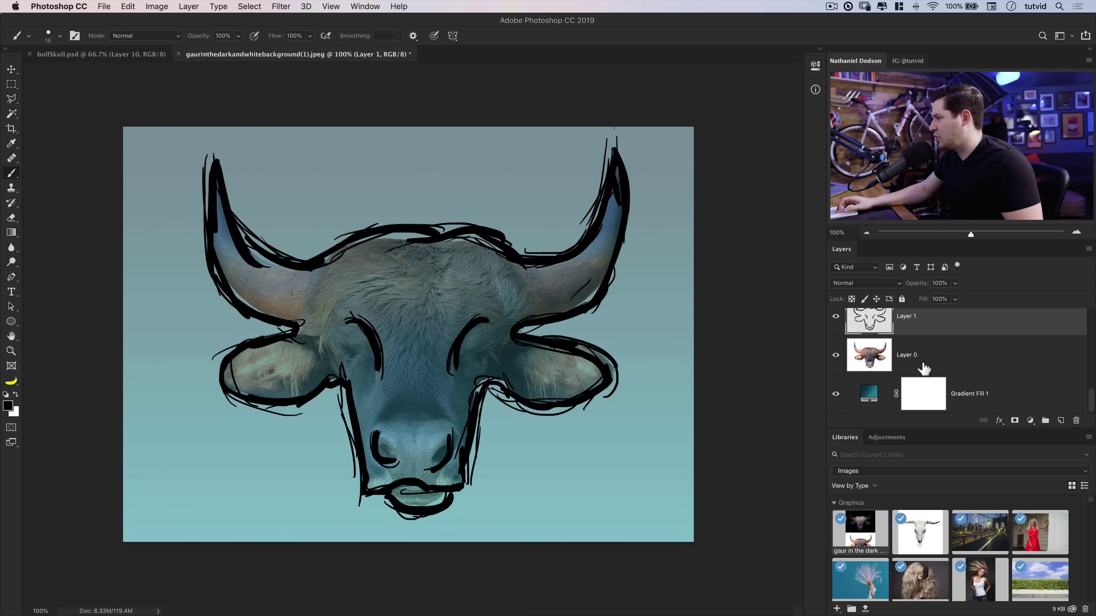
{"action": "left_click", "coordinate": [867, 362]}
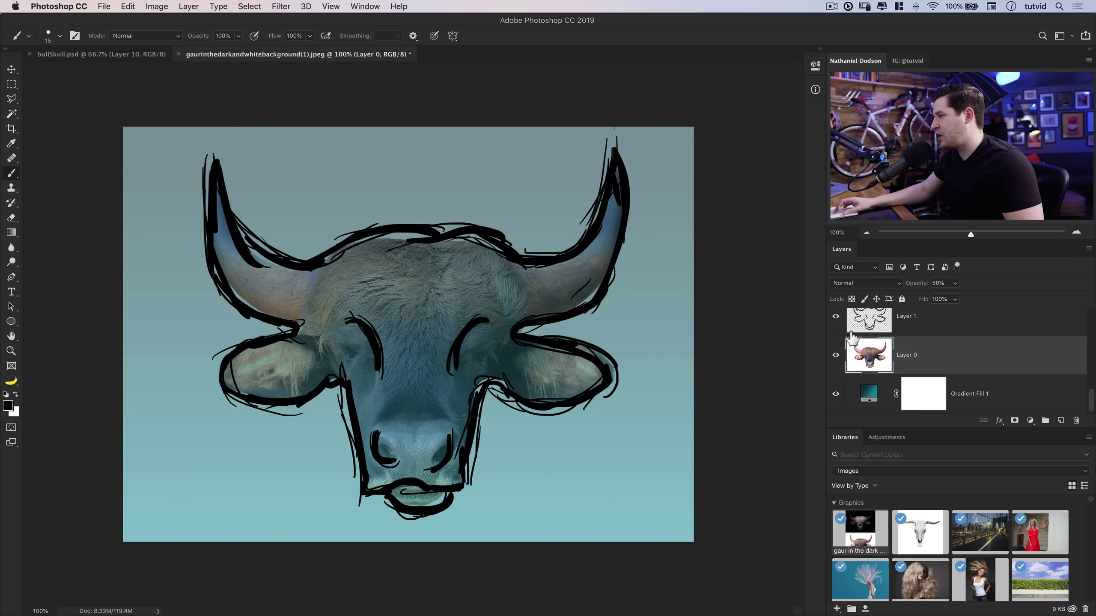
{"action": "left_click", "coordinate": [836, 322]}
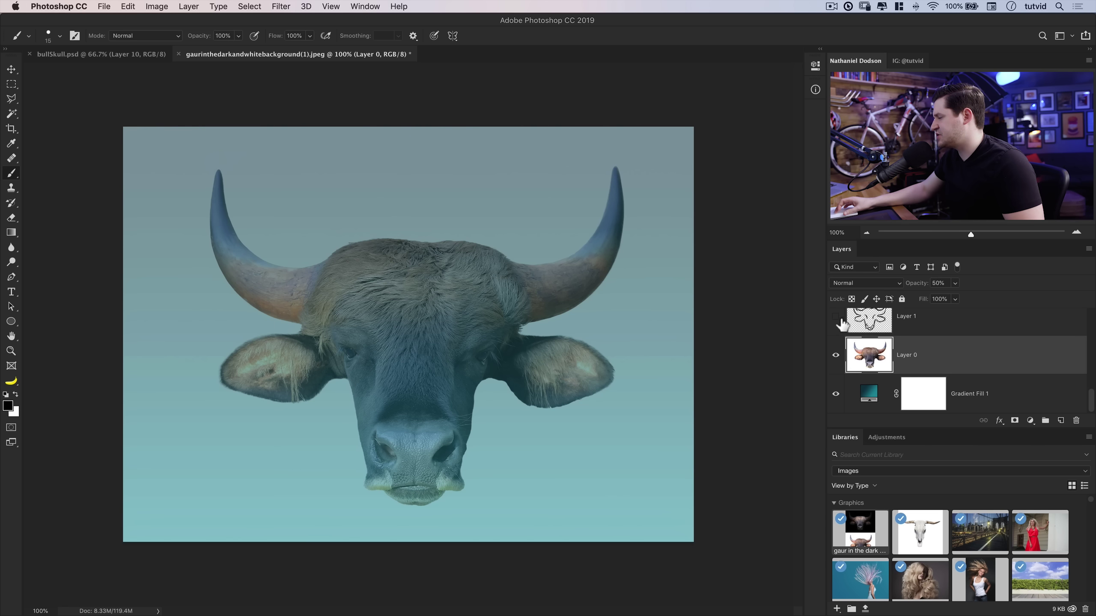
{"action": "scroll", "coordinate": [871, 341], "scroll_direction": "up", "scroll_amount": 1}
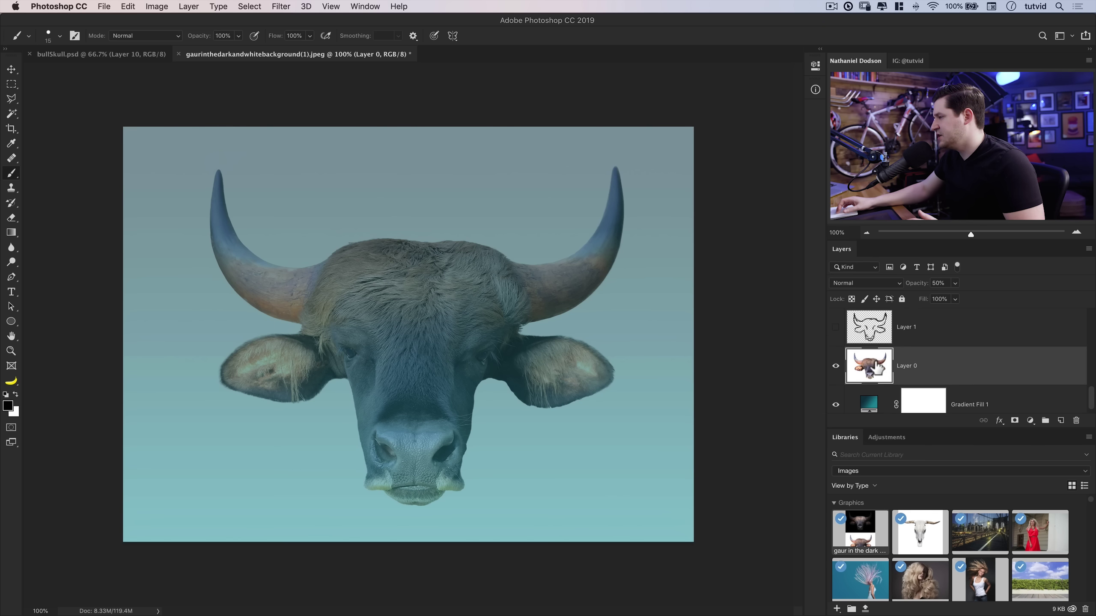
{"action": "left_click_drag", "start_coordinate": [954, 283], "coordinate": [984, 299]}
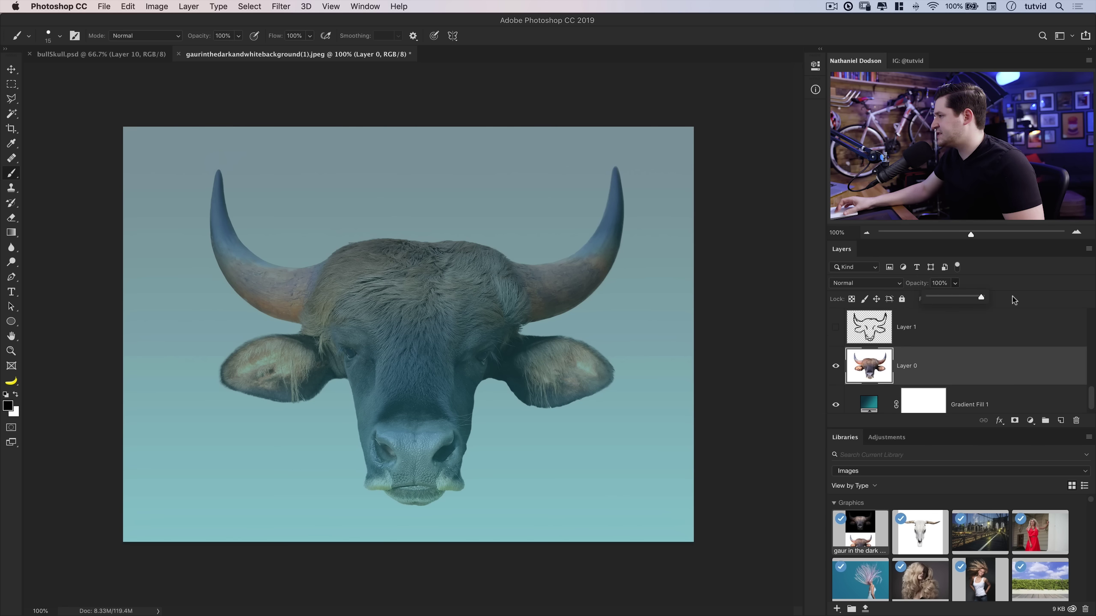
{"action": "key", "text": "alt+]"}
{"action": "left_click", "coordinate": [917, 377]}
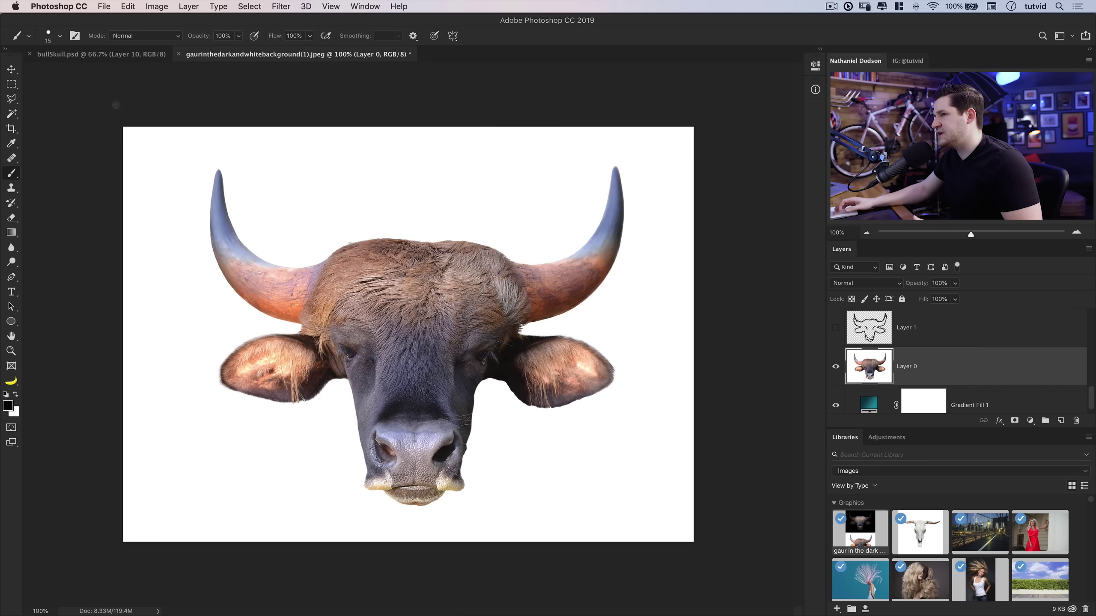
{"action": "left_click", "coordinate": [12, 113]}
Magic Wand the white background, then invert it in Select and Mask so the bull is selected.
{"action": "left_click", "coordinate": [189, 171]}
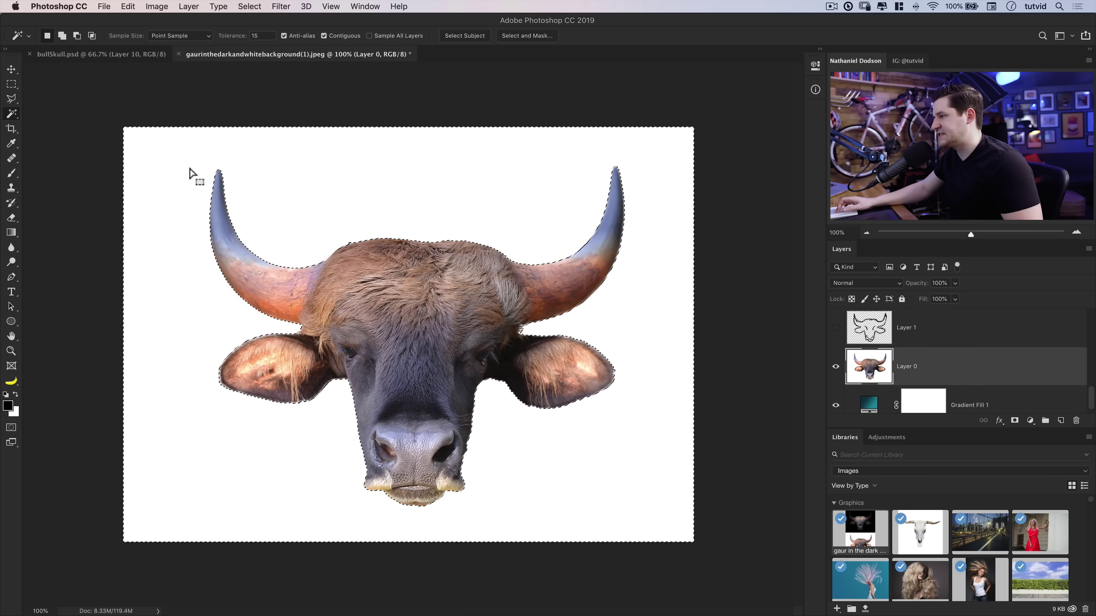
{"action": "left_click", "coordinate": [250, 6]}
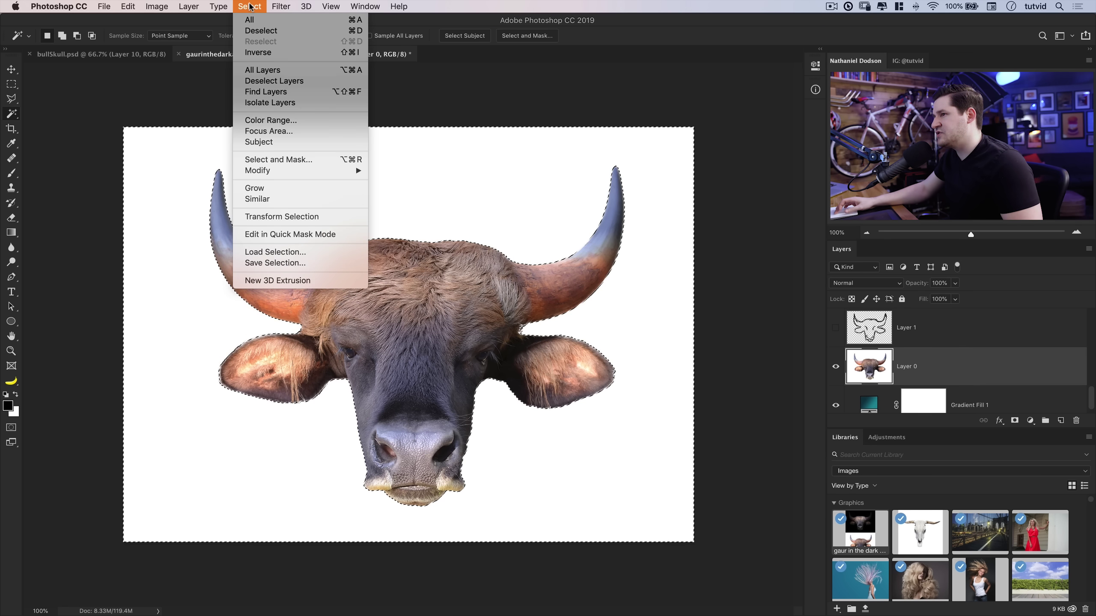
{"action": "left_click", "coordinate": [282, 160]}
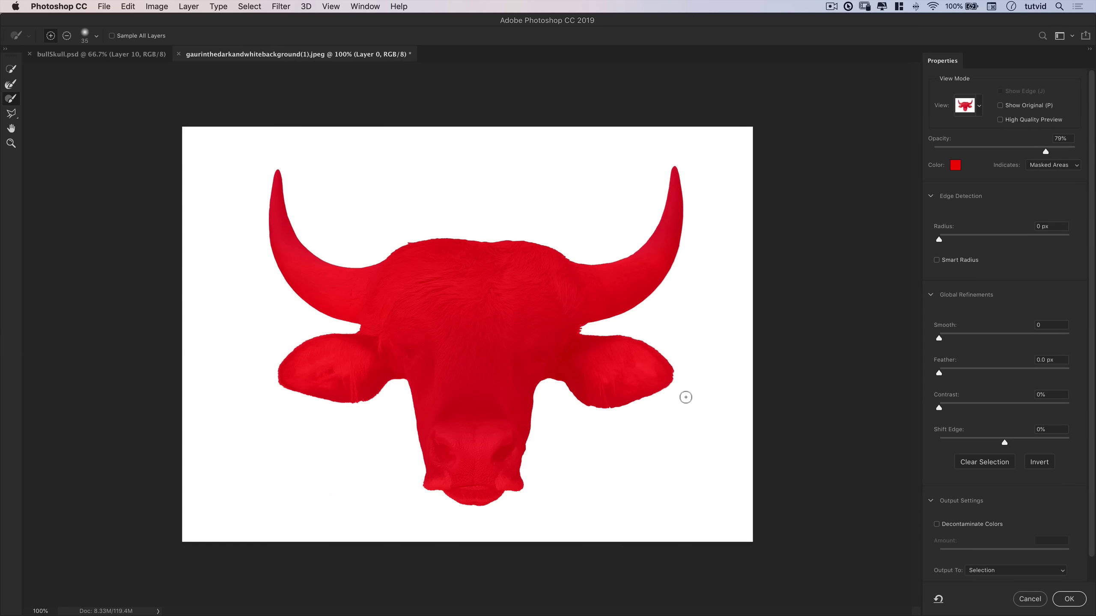
{"action": "left_click", "coordinate": [1039, 461]}
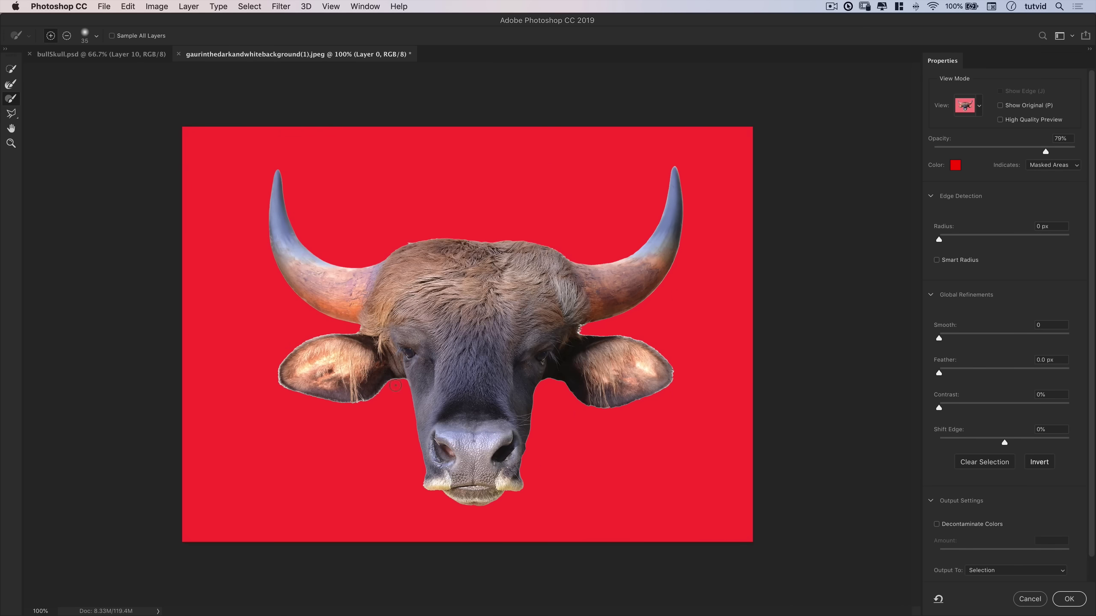
Refine the mask edge with Smooth 30, Feather 3.7 px, Contrast 44% and Shift Edge -83%.
{"action": "key", "text": "z"}
{"action": "left_click_drag", "start_coordinate": [364, 357], "coordinate": [479, 331]}
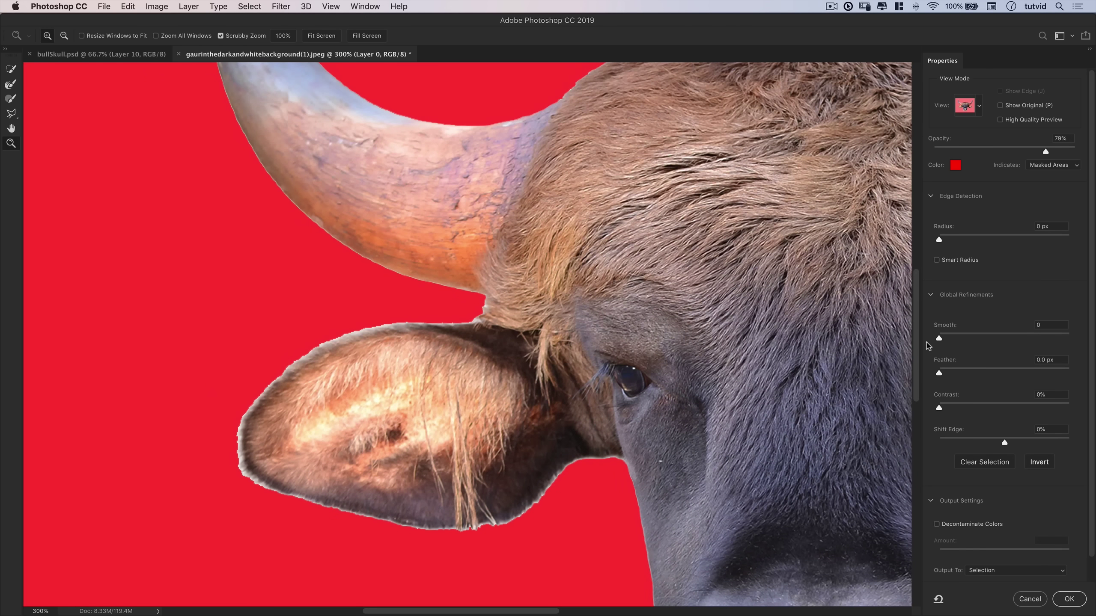
{"action": "left_click_drag", "start_coordinate": [940, 340], "coordinate": [976, 340]}
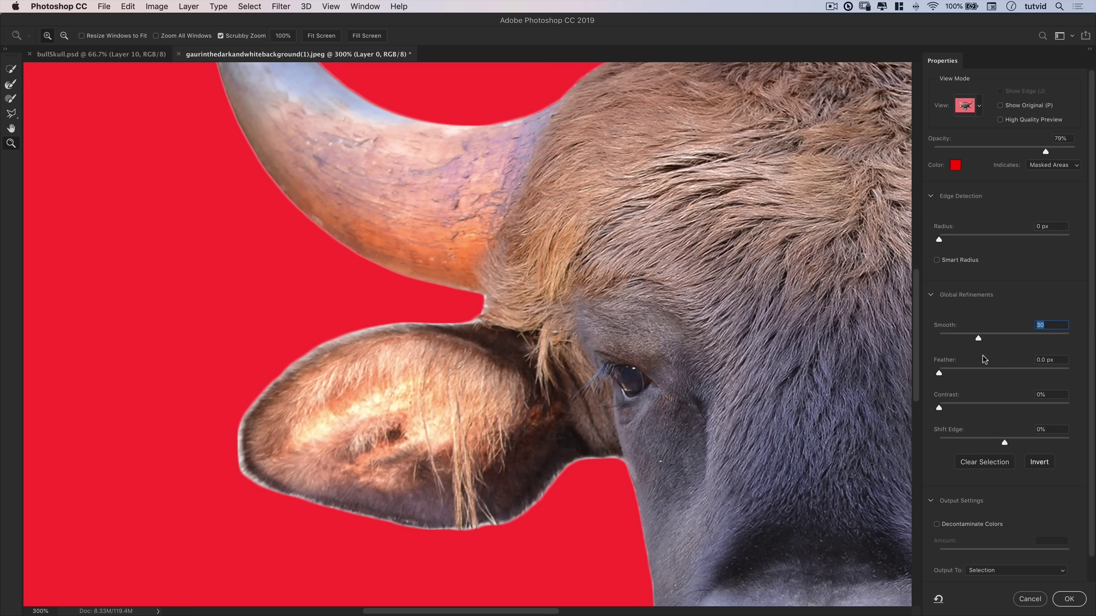
{"action": "left_click_drag", "start_coordinate": [939, 372], "coordinate": [990, 409]}
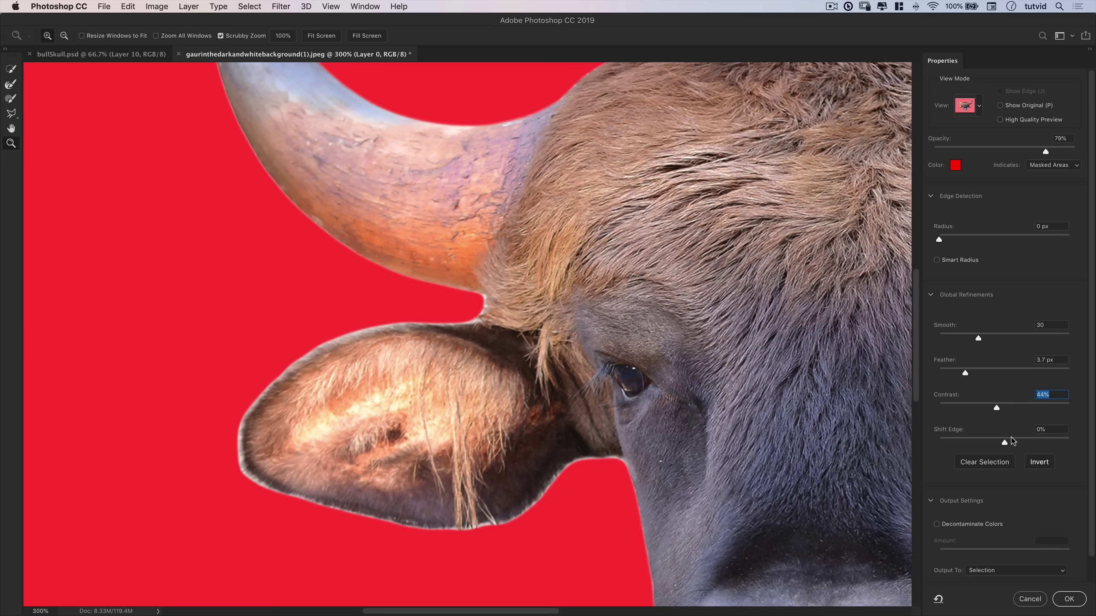
{"action": "left_click_drag", "start_coordinate": [994, 442], "coordinate": [950, 442]}
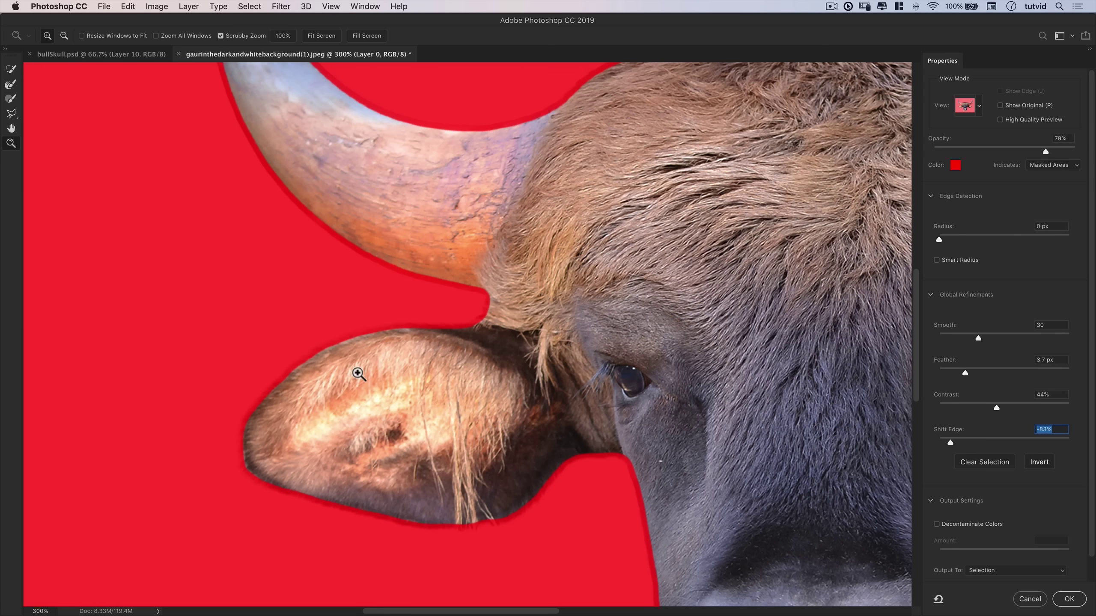
{"action": "key", "text": "super+1"}
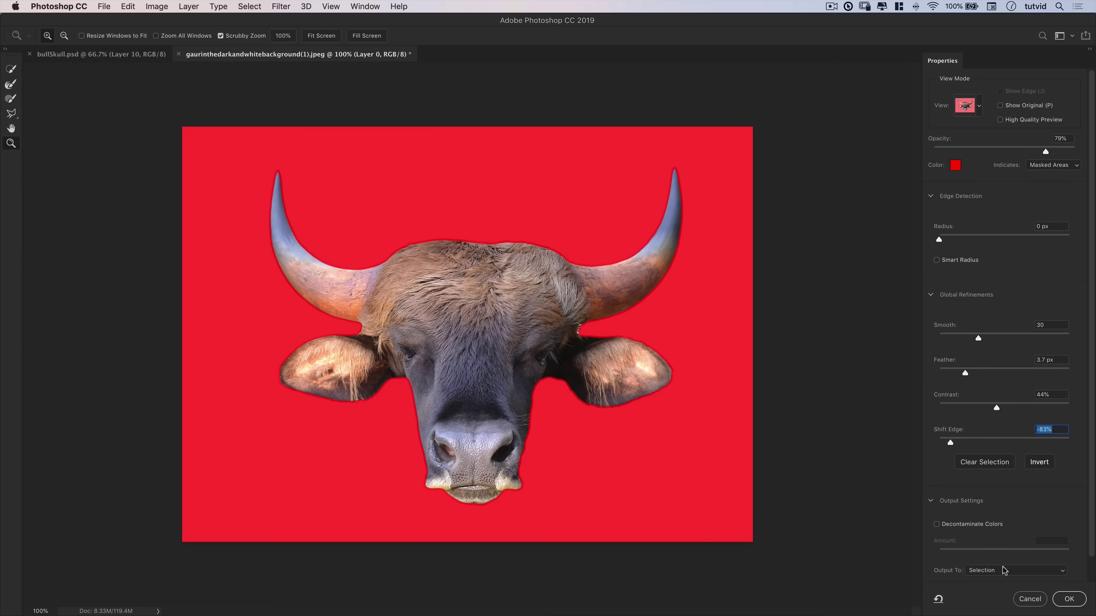
Output the refined selection as a layer mask on Layer 0 and apply it.
{"action": "scroll", "coordinate": [997, 490], "scroll_direction": "down", "scroll_amount": 2}
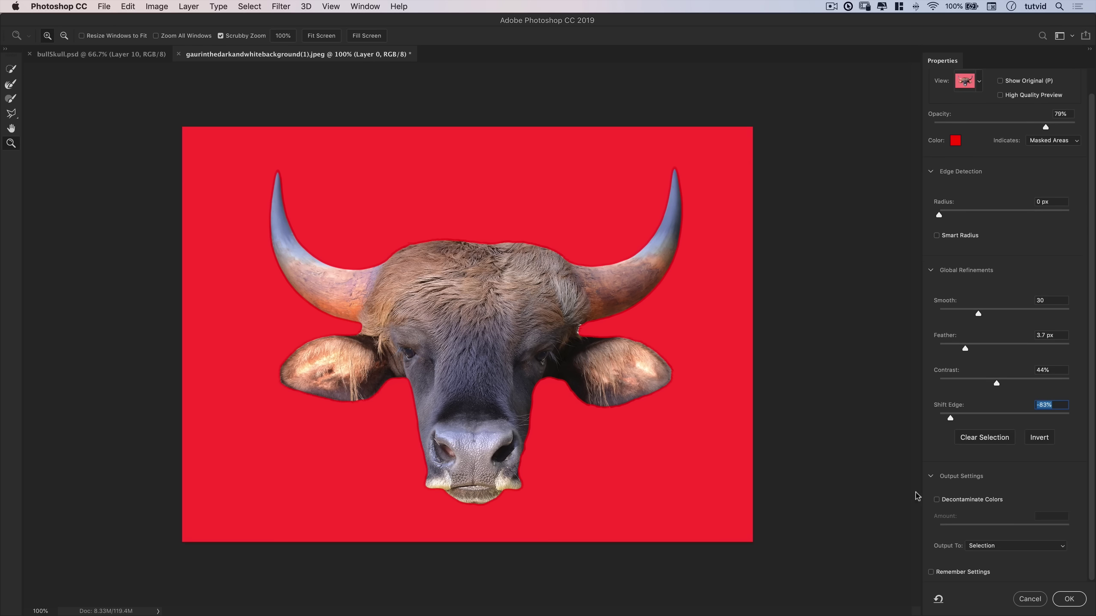
{"action": "left_click", "coordinate": [989, 545]}
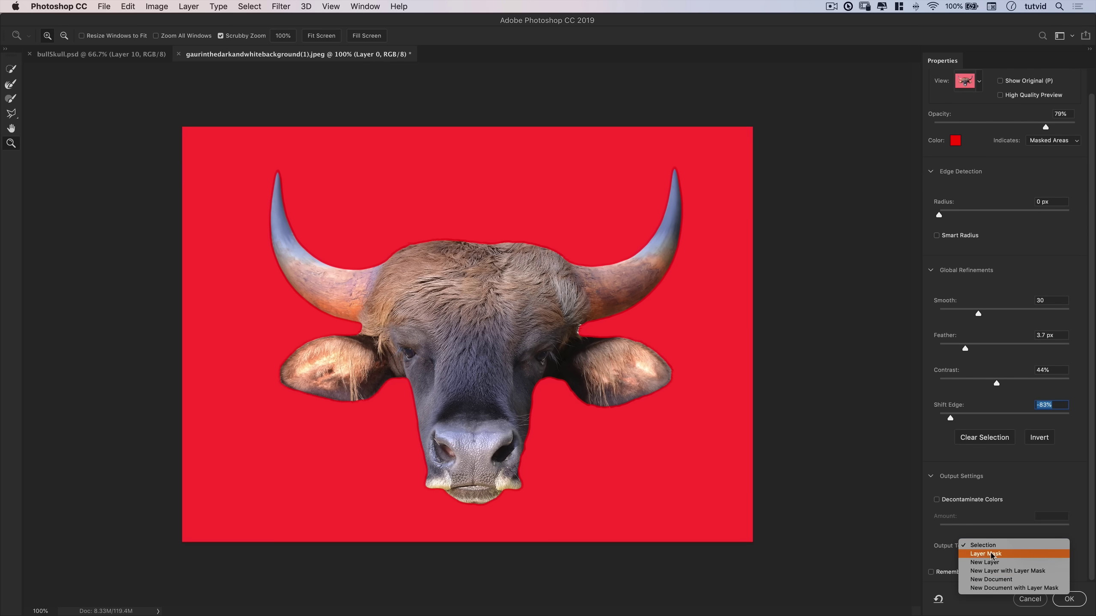
{"action": "left_click", "coordinate": [991, 555]}
{"action": "key", "text": "Return"}
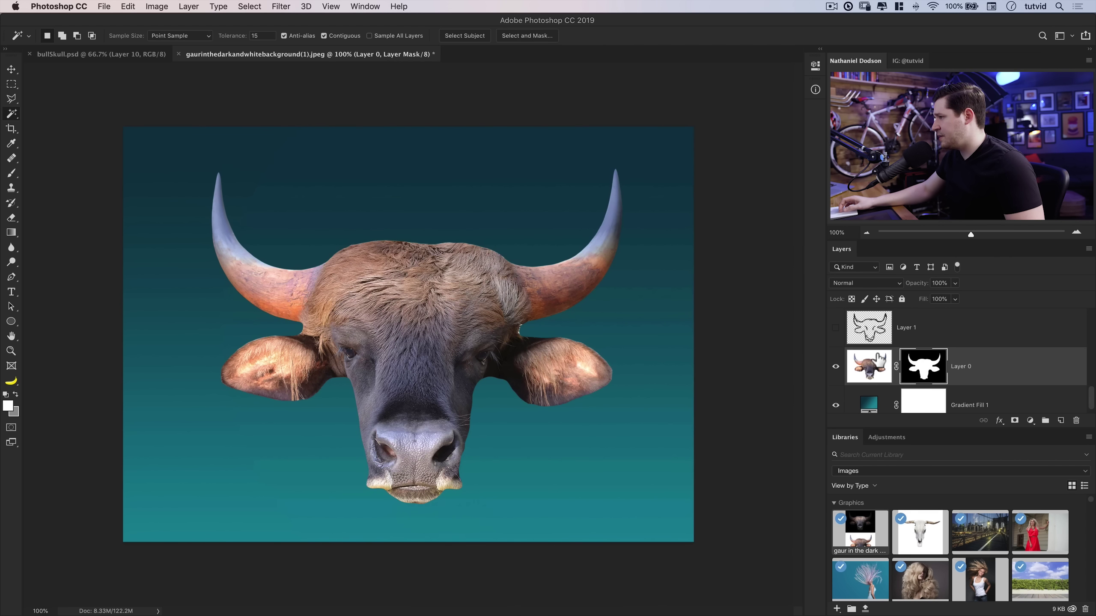
Turn Layer 1 back on and select it so its sketch outlines appear over the bull.
{"action": "left_click", "coordinate": [835, 329]}
{"action": "left_click", "coordinate": [885, 344]}
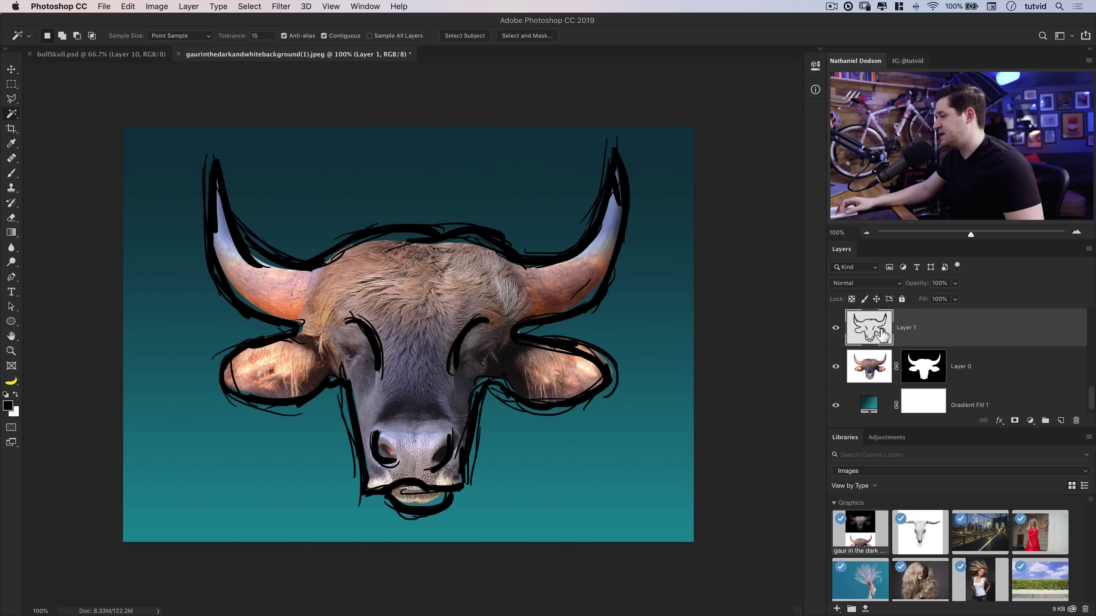
{"action": "scroll", "coordinate": [867, 351], "scroll_direction": "up", "scroll_amount": 1}
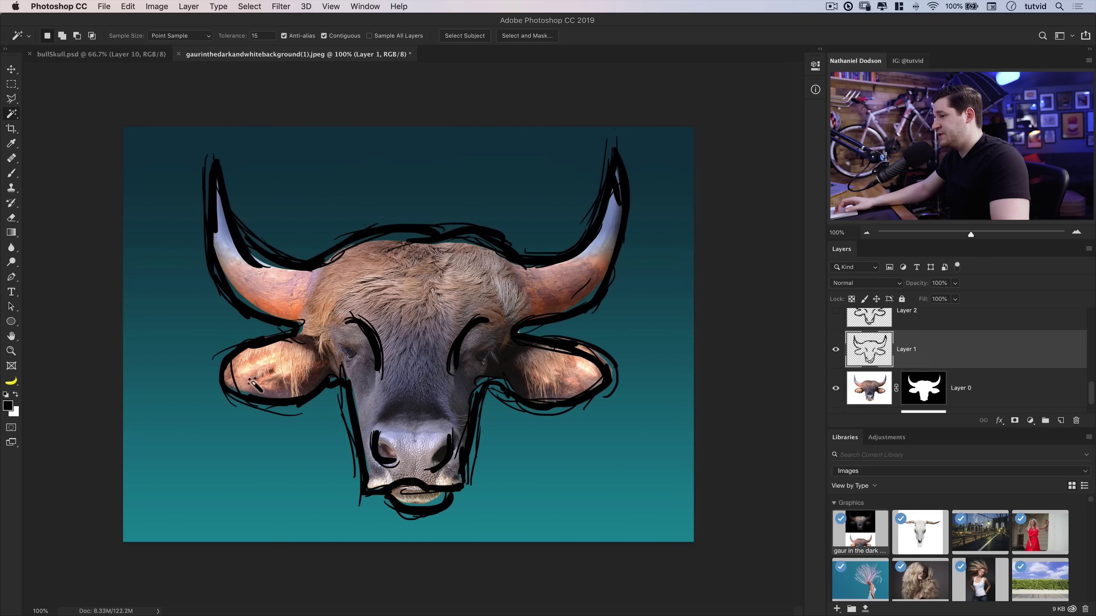
{"action": "left_click", "coordinate": [11, 67]}
Make sketch Layers 1–5 visible and invert each one's outlines from black to white.
{"action": "key", "text": "super+i"}
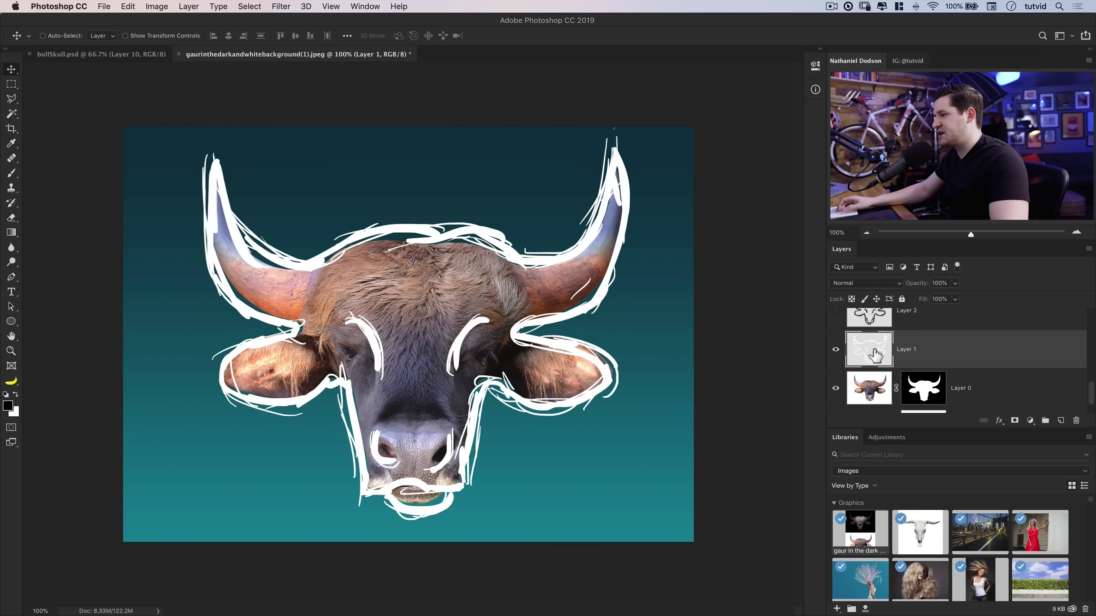
{"action": "scroll", "coordinate": [876, 359], "scroll_direction": "up", "scroll_amount": 2}
{"action": "left_click", "coordinate": [848, 352]}
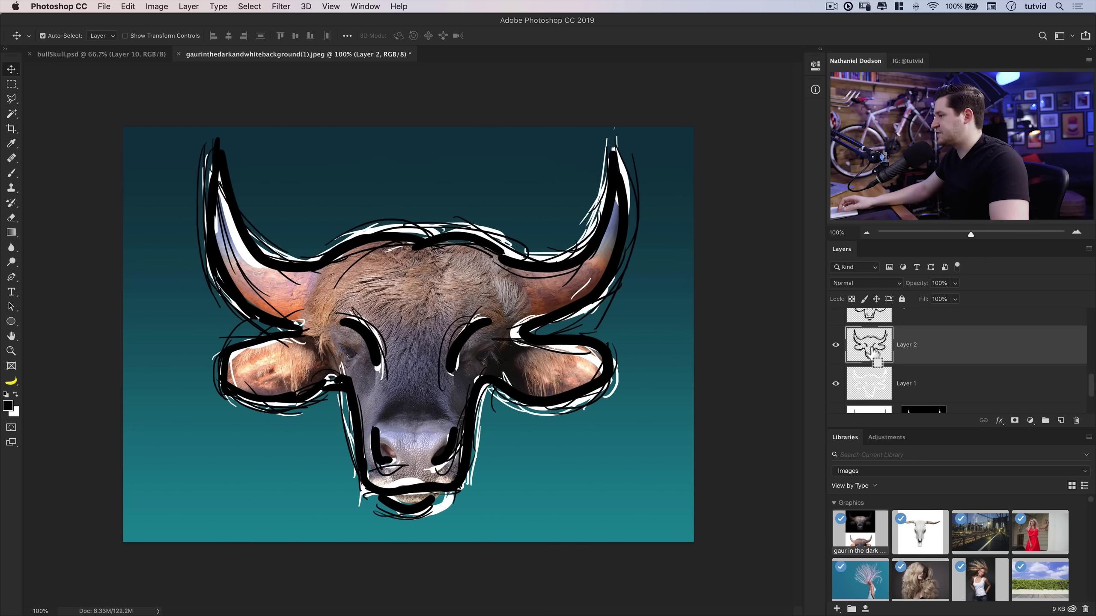
{"action": "key", "text": "super+i"}
{"action": "scroll", "coordinate": [841, 358], "scroll_direction": "up", "scroll_amount": 2}
{"action": "left_click", "coordinate": [835, 362]}
{"action": "left_click", "coordinate": [886, 374]}
{"action": "key", "text": "super+i"}
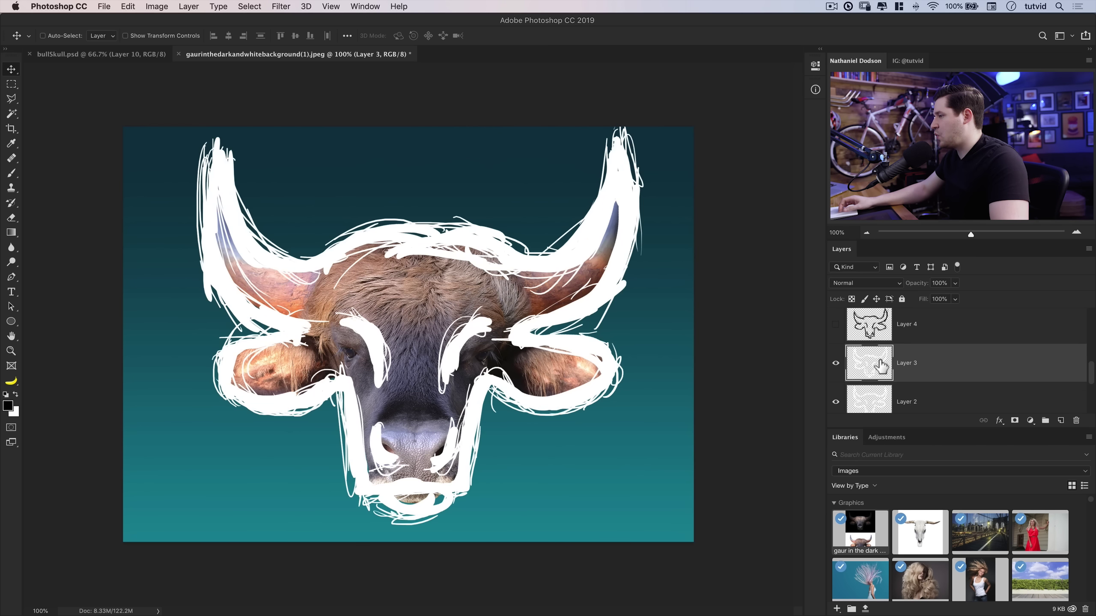
{"action": "scroll", "coordinate": [883, 370], "scroll_direction": "up", "scroll_amount": 2}
{"action": "left_click", "coordinate": [837, 358]}
{"action": "left_click", "coordinate": [835, 358]}
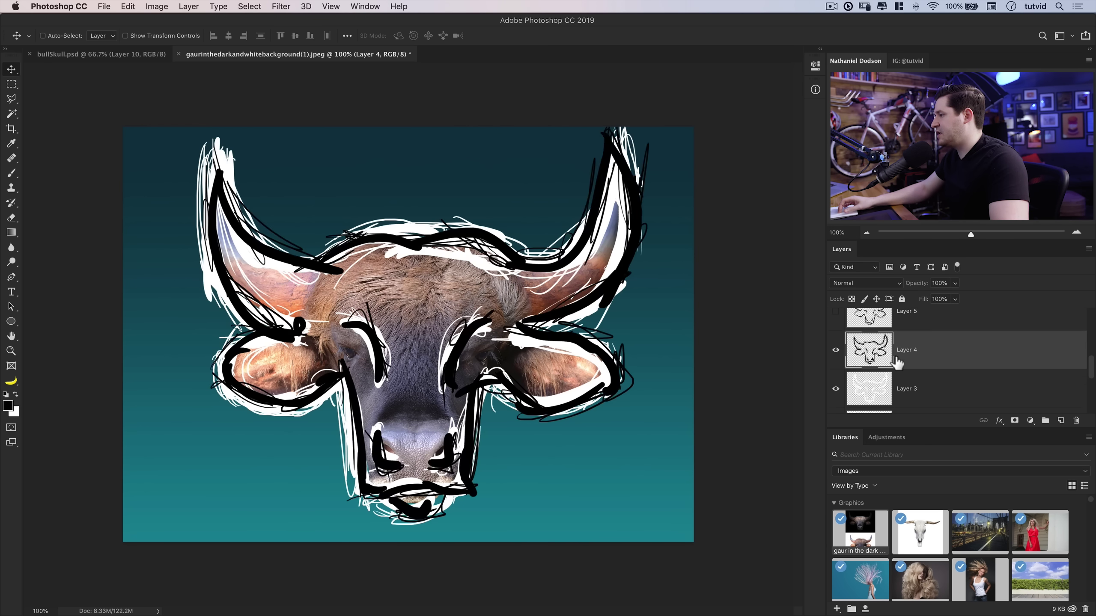
{"action": "key", "text": "super+i"}
{"action": "scroll", "coordinate": [834, 367], "scroll_direction": "up", "scroll_amount": 2}
{"action": "left_click", "coordinate": [836, 390]}
{"action": "left_click", "coordinate": [856, 390]}
{"action": "key", "text": "super+i"}
Make sketch Layers 6–10 visible and invert each one's outlines from black to white.
{"action": "left_click", "coordinate": [835, 352]}
{"action": "left_click", "coordinate": [868, 351]}
{"action": "key", "text": "super+i"}
{"action": "scroll", "coordinate": [869, 351], "scroll_direction": "up", "scroll_amount": 2}
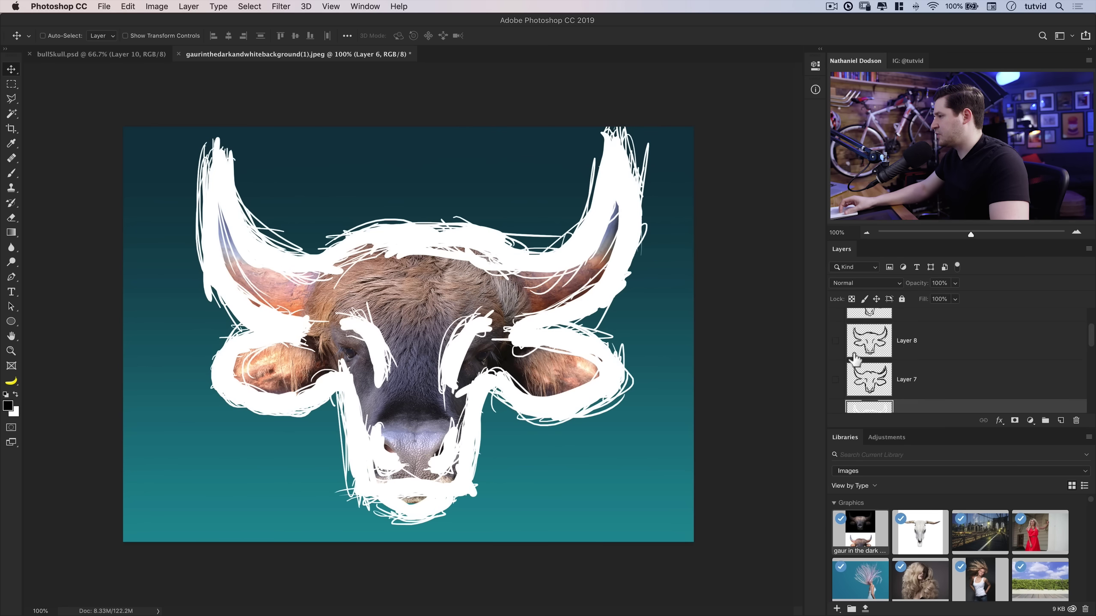
{"action": "left_click", "coordinate": [836, 379]}
{"action": "left_click", "coordinate": [865, 386]}
{"action": "key", "text": "super+i"}
{"action": "left_click", "coordinate": [835, 341]}
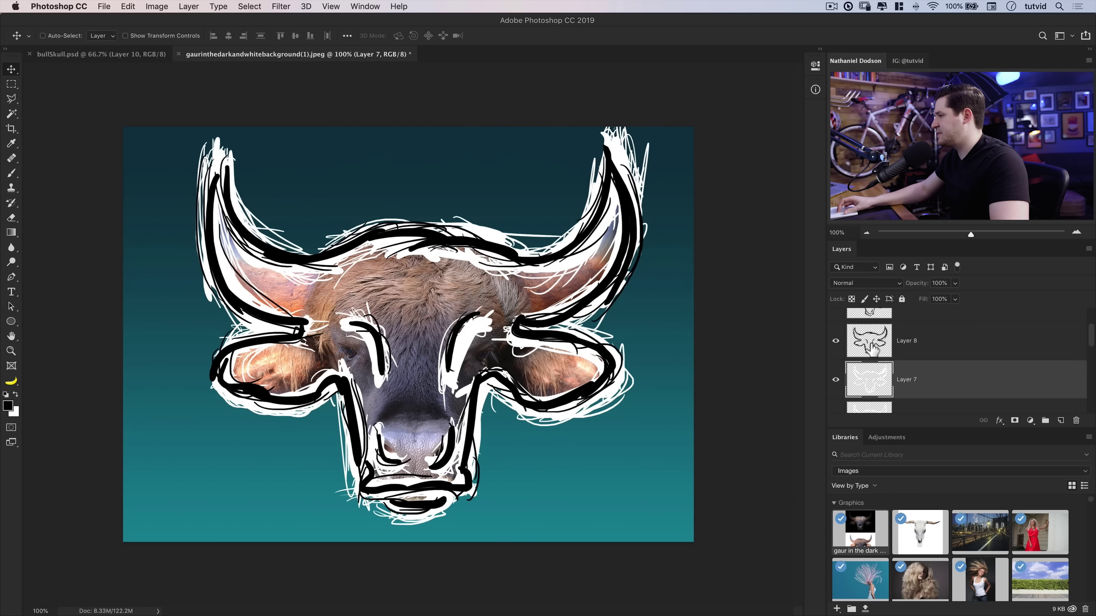
{"action": "left_click", "coordinate": [872, 346]}
{"action": "key", "text": "super+i"}
{"action": "scroll", "coordinate": [849, 363], "scroll_direction": "up", "scroll_amount": 2}
{"action": "left_click", "coordinate": [836, 362]}
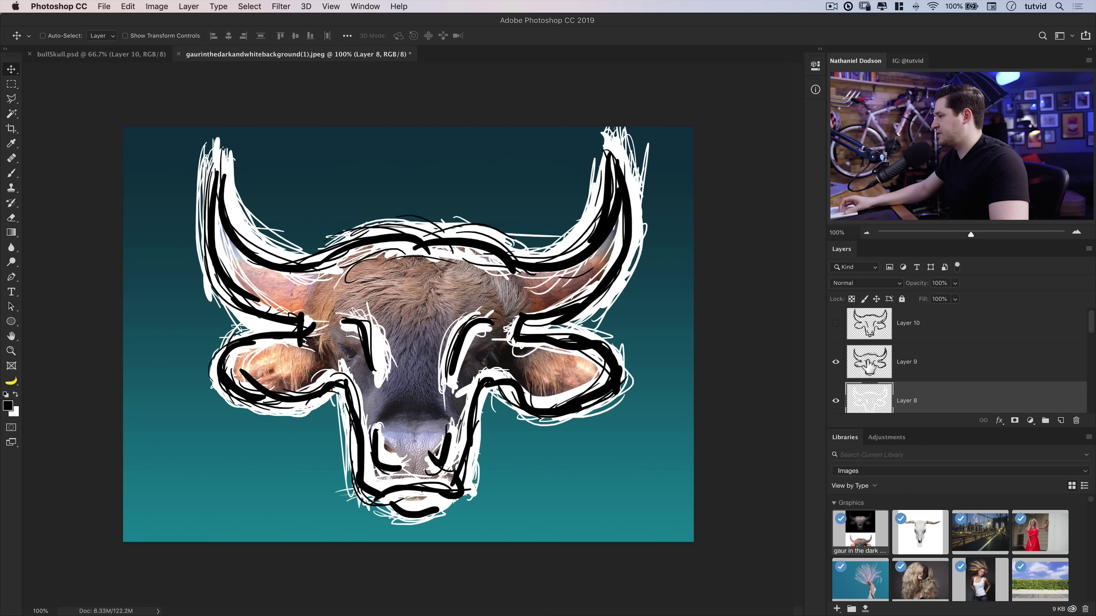
{"action": "left_click", "coordinate": [868, 361]}
{"action": "key", "text": "super+i"}
{"action": "left_click", "coordinate": [835, 323]}
{"action": "left_click", "coordinate": [868, 326]}
{"action": "key", "text": "super+i"}
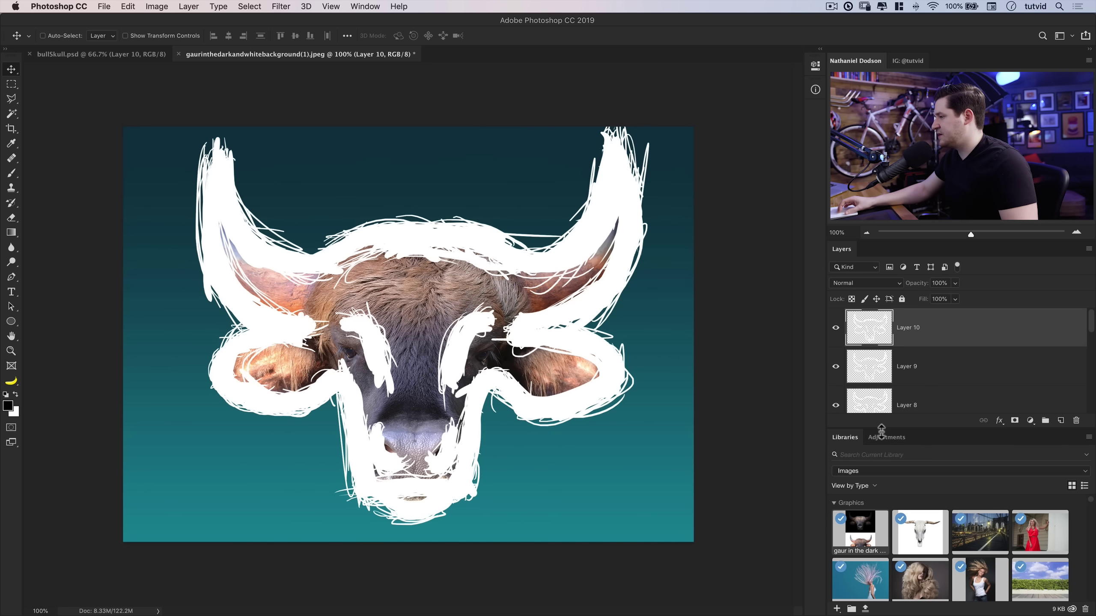
Hide sketch Layers 2–10 together, leaving only Layer 1's white outlines visible.
{"action": "left_click_drag", "start_coordinate": [881, 430], "coordinate": [884, 532]}
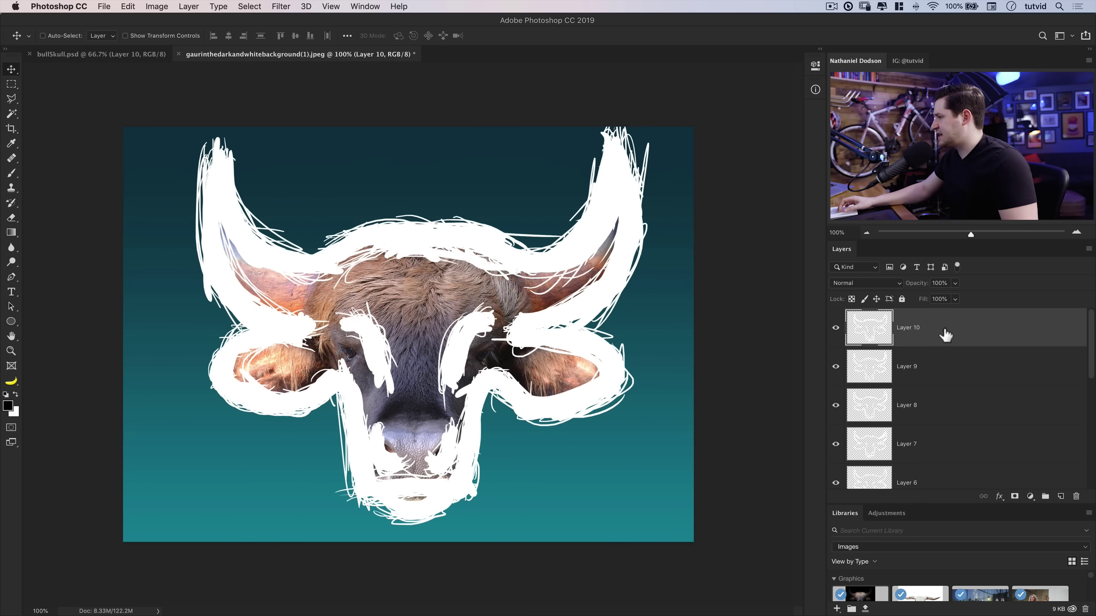
{"action": "scroll", "coordinate": [950, 363], "scroll_direction": "down", "scroll_amount": 5}
{"action": "scroll", "coordinate": [951, 363], "scroll_direction": "down", "scroll_amount": 2}
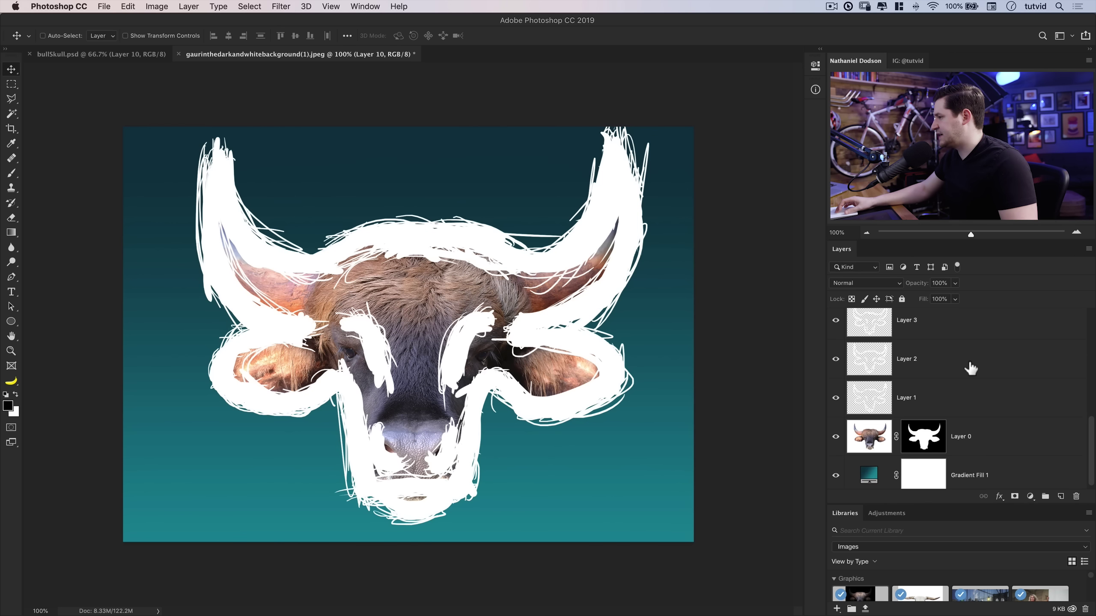
{"action": "left_click", "coordinate": [968, 369], "text": "shift"}
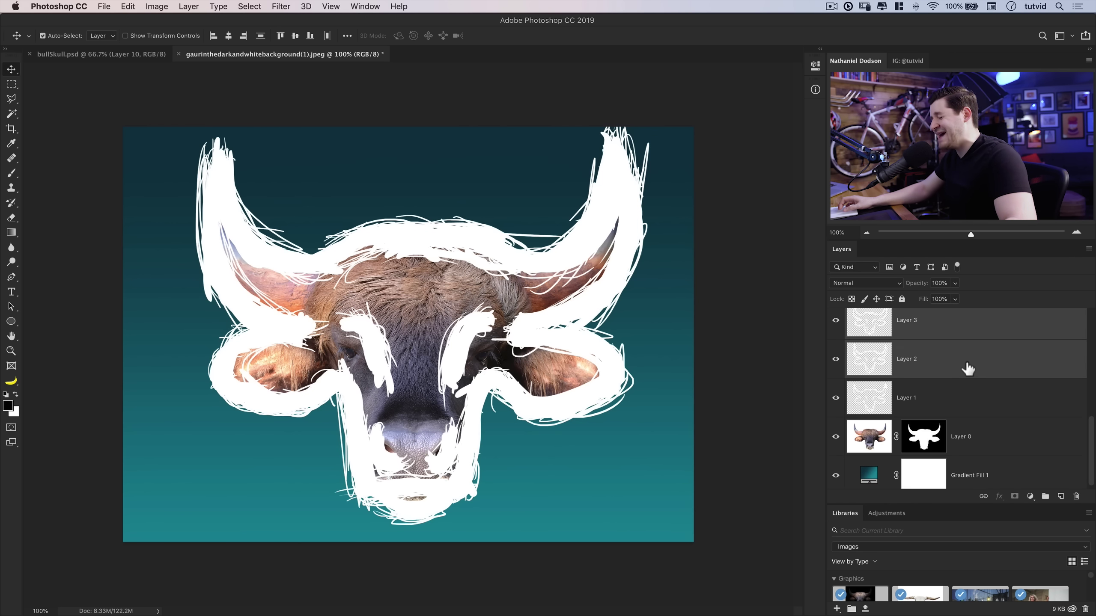
{"action": "key", "text": "super+comma"}
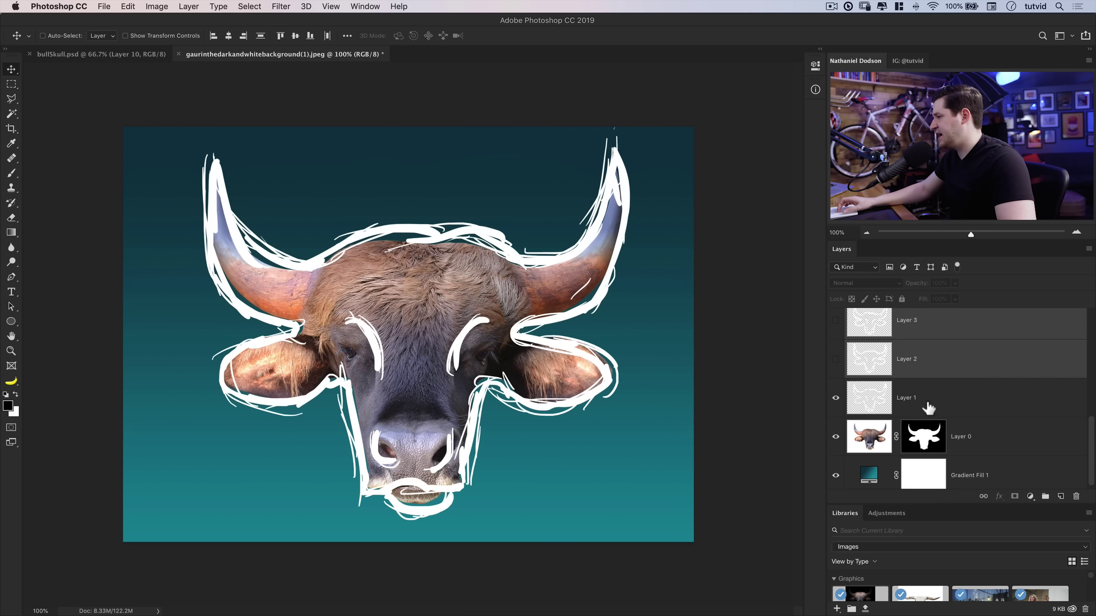
{"action": "left_click", "coordinate": [963, 412]}
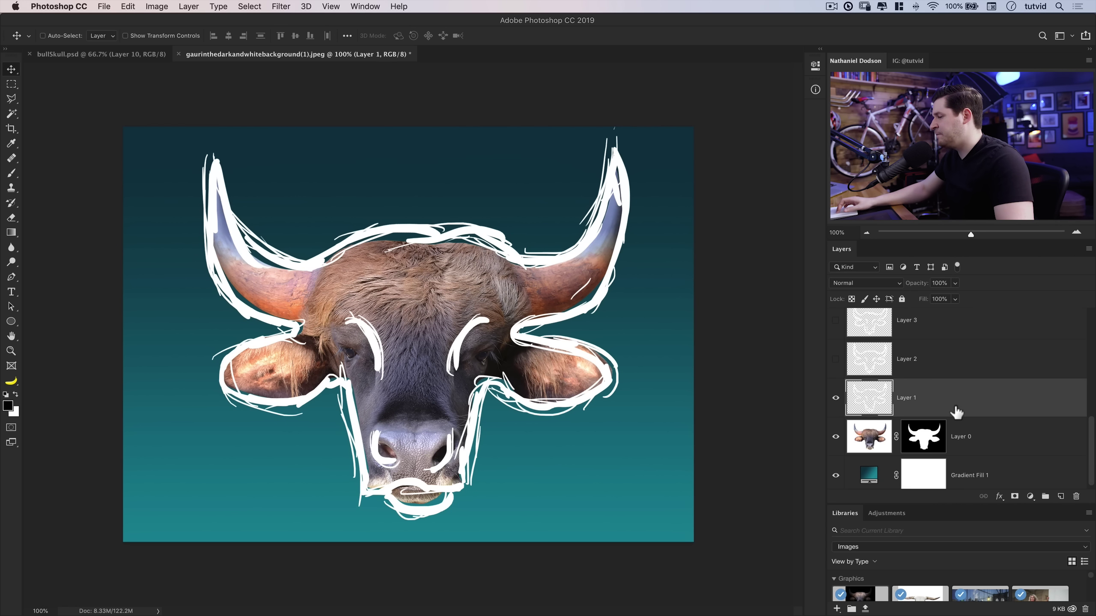
{"action": "left_click", "coordinate": [837, 399]}
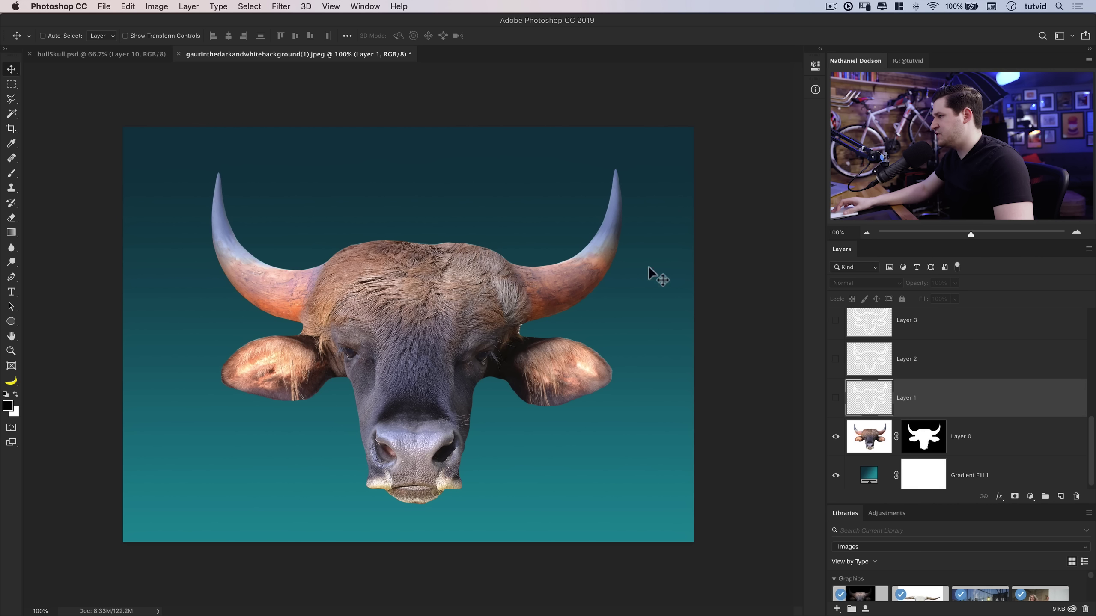
{"action": "left_click", "coordinate": [836, 397]}
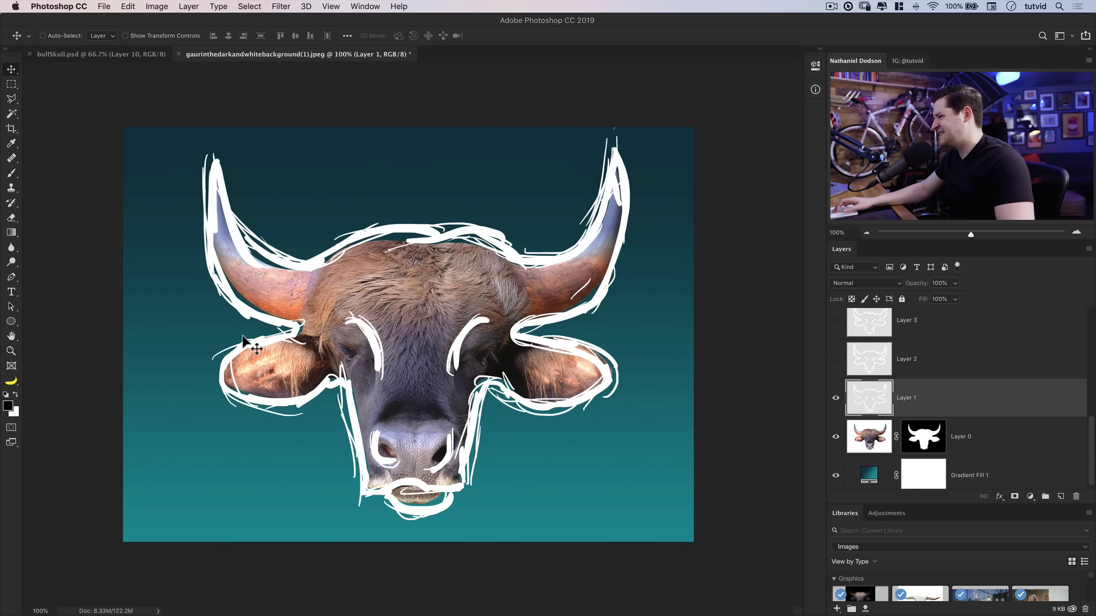
Clip Gradient Fill 1 to the bull layer, set it to Color blend mode, and lower its opacity.
{"action": "left_click", "coordinate": [875, 476]}
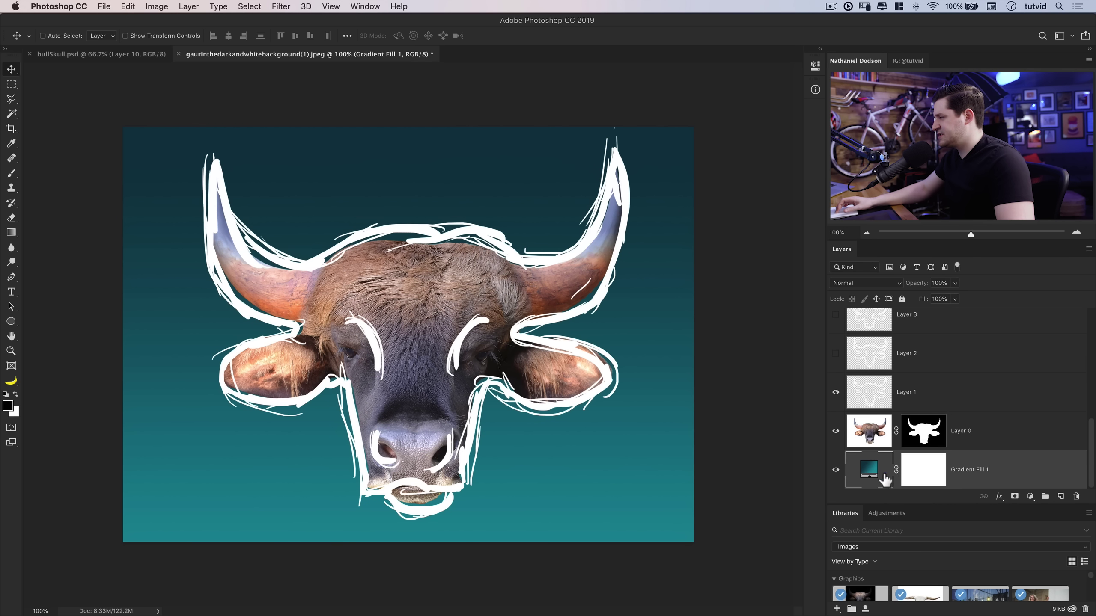
{"action": "left_click_drag", "start_coordinate": [871, 471], "coordinate": [887, 443]}
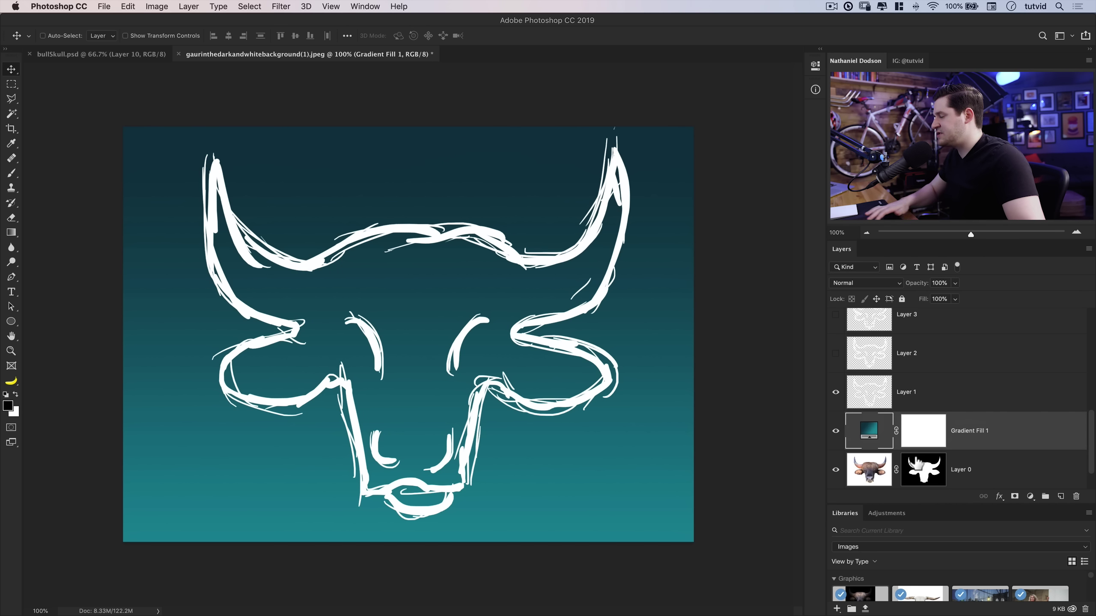
{"action": "key", "text": "super+alt+g"}
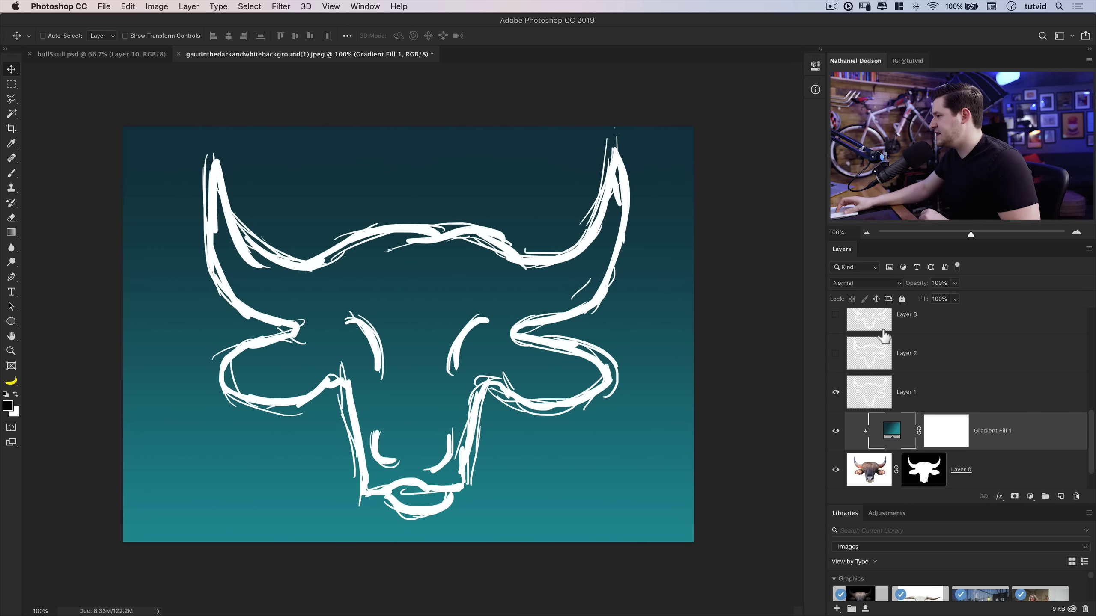
{"action": "left_click", "coordinate": [871, 284]}
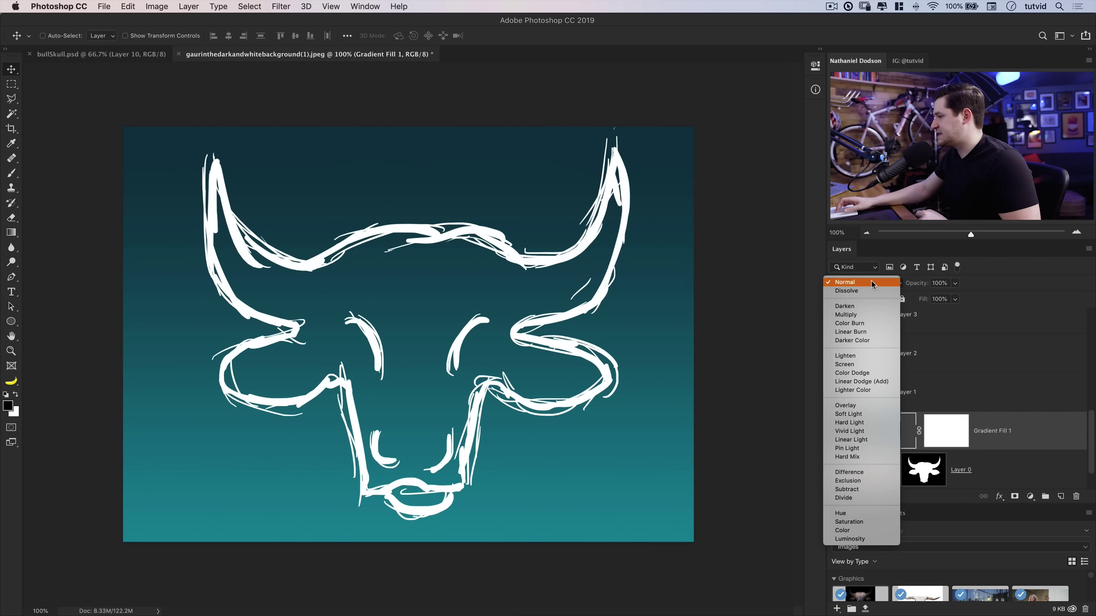
{"action": "left_click", "coordinate": [843, 530]}
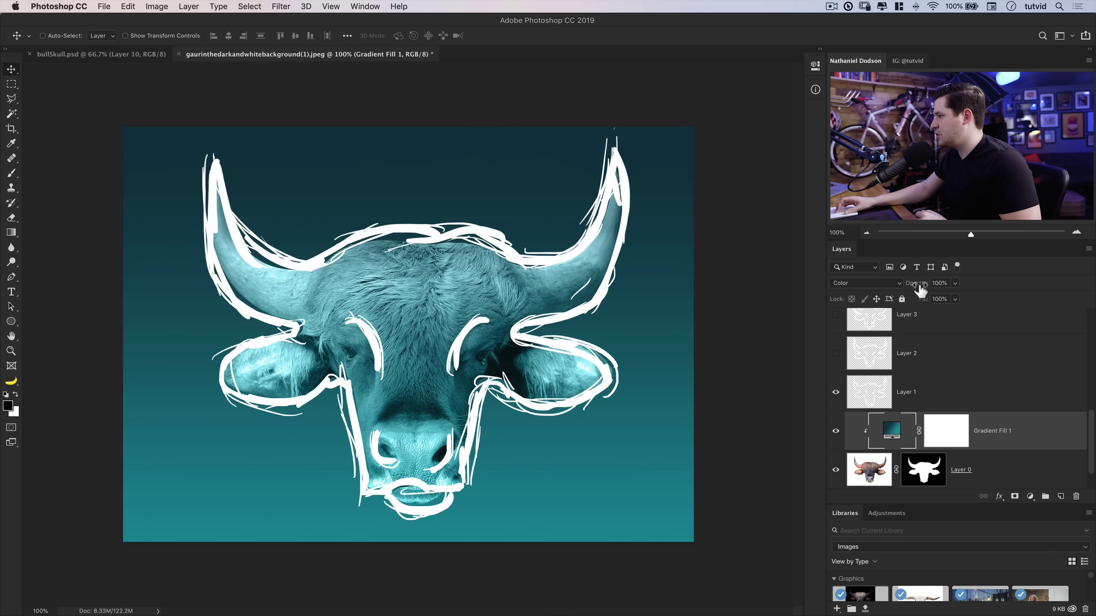
{"action": "left_click_drag", "start_coordinate": [919, 285], "coordinate": [897, 284]}
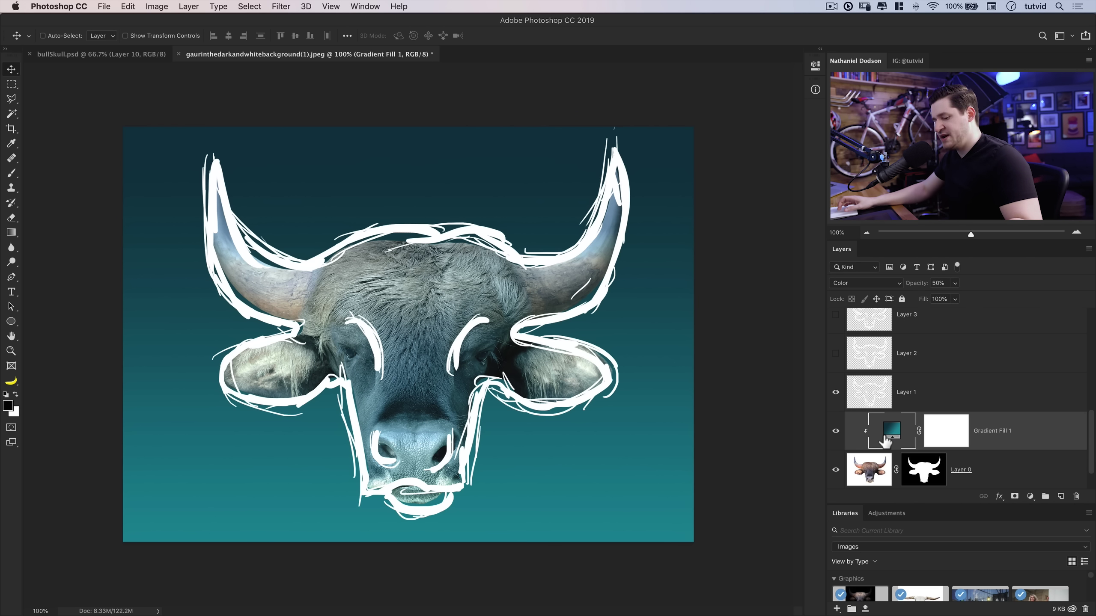
Duplicate the gradient fill, clip the copy to the bull, and set it to Overlay at 100% opacity.
{"action": "key", "text": "super+j"}
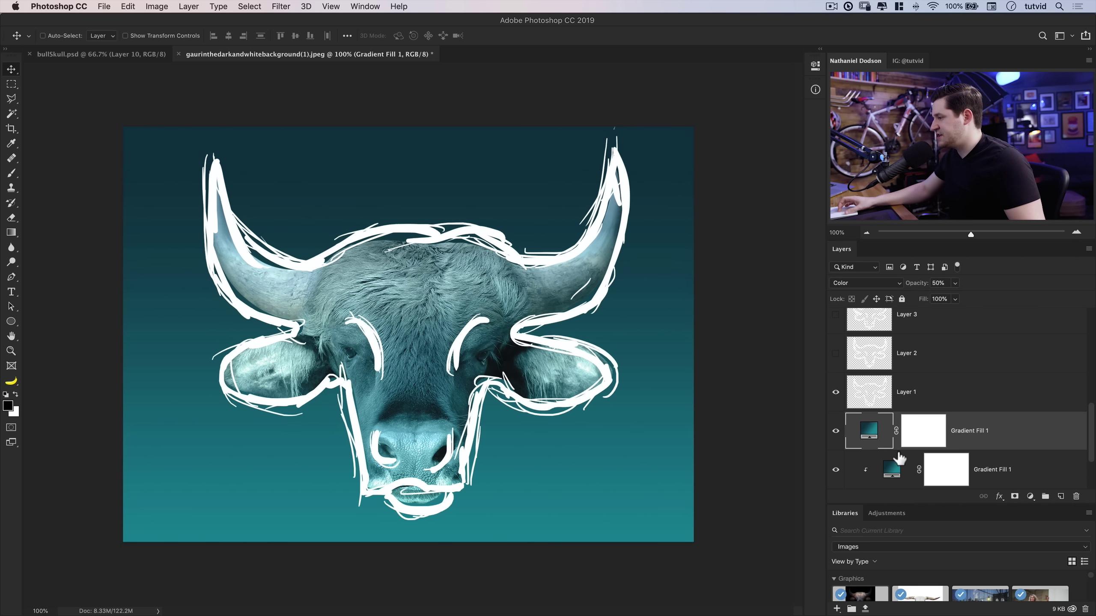
{"action": "key", "text": "super+alt+g"}
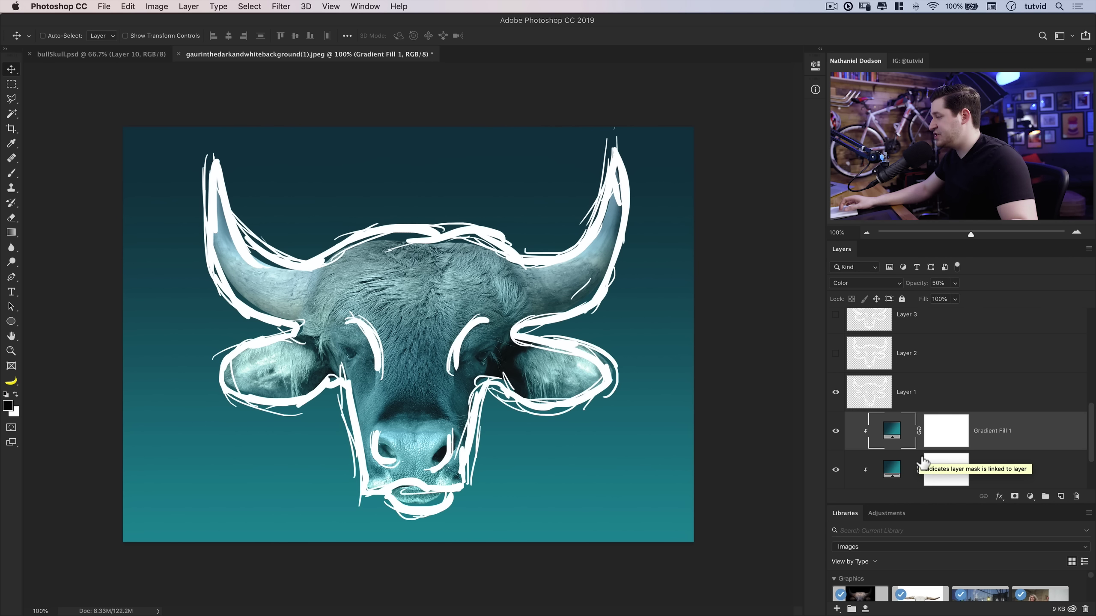
{"action": "left_click", "coordinate": [880, 293]}
{"action": "left_click", "coordinate": [925, 290]}
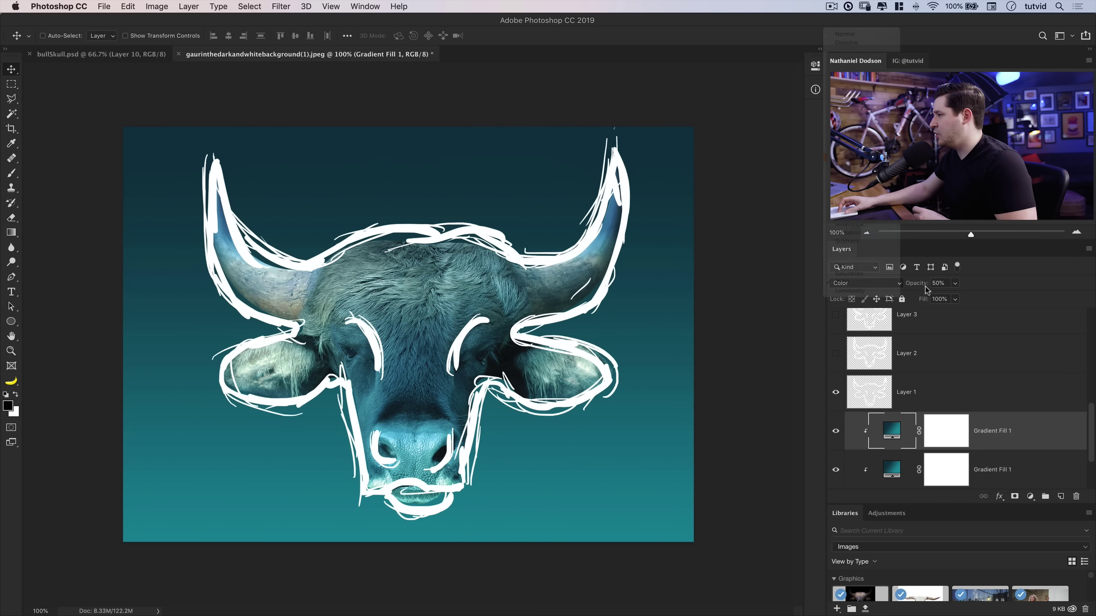
{"action": "key", "text": "shift+alt+o"}
{"action": "left_click", "coordinate": [955, 284]}
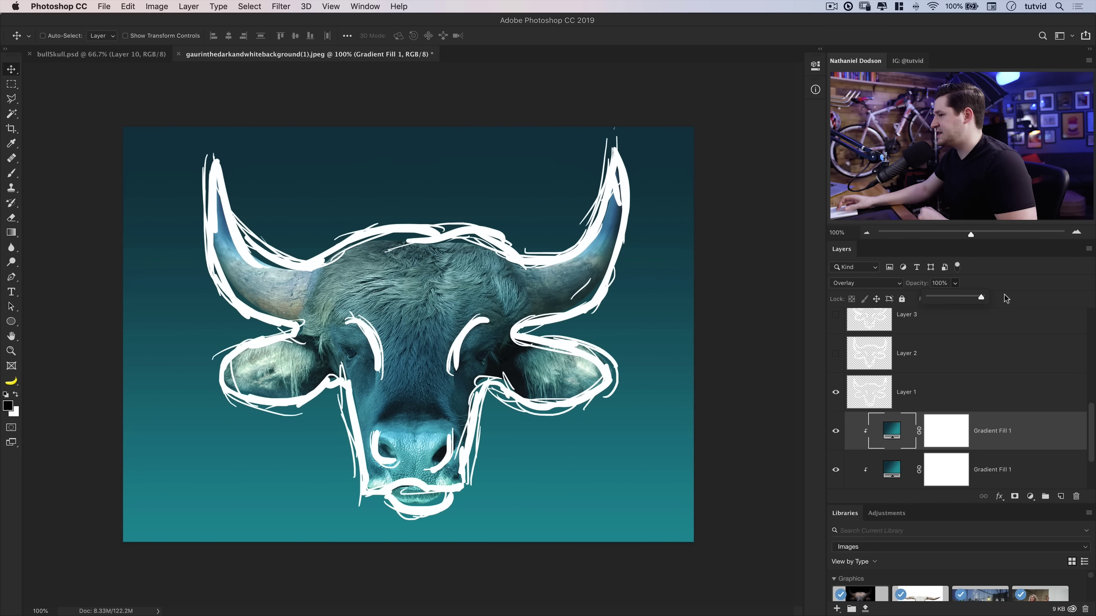
{"action": "left_click", "coordinate": [996, 438]}
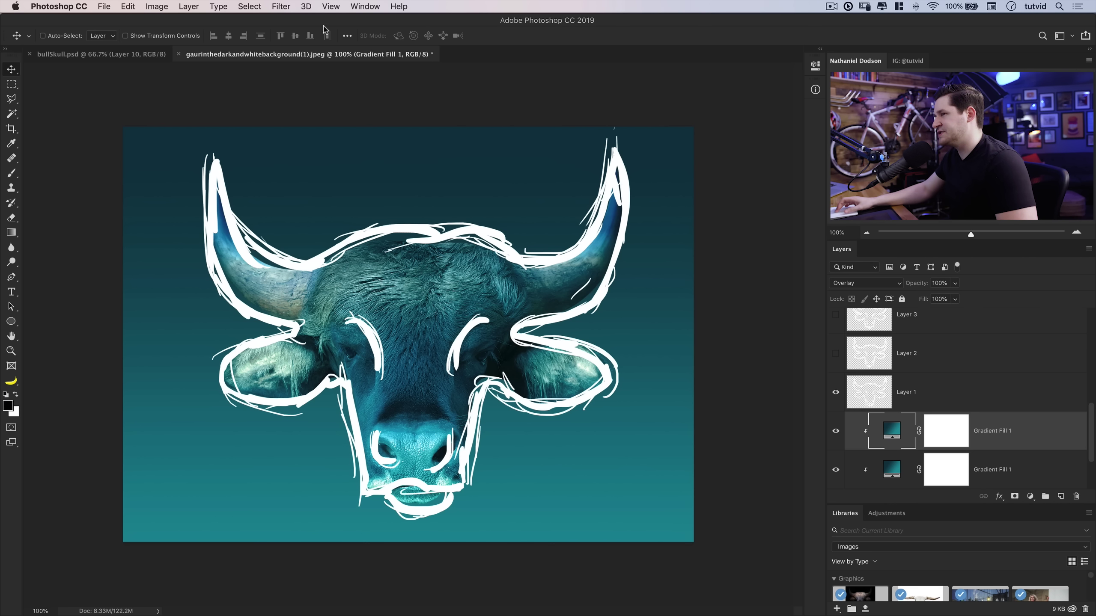
Open the Timeline panel, place it below the bull's face, and create a frame animation.
{"action": "left_click", "coordinate": [365, 6]}
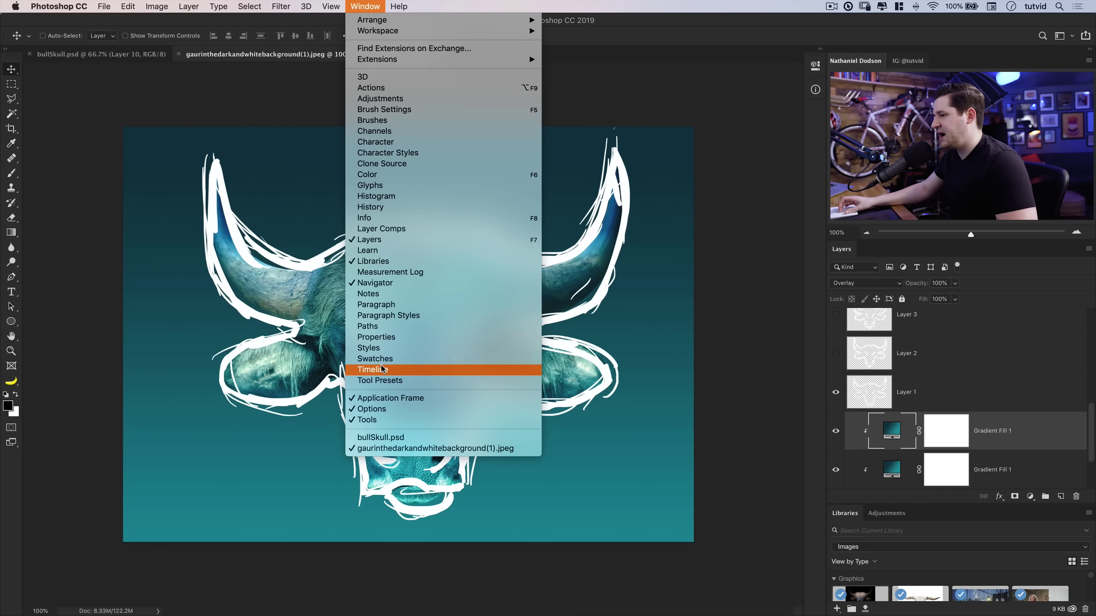
{"action": "left_click", "coordinate": [382, 369]}
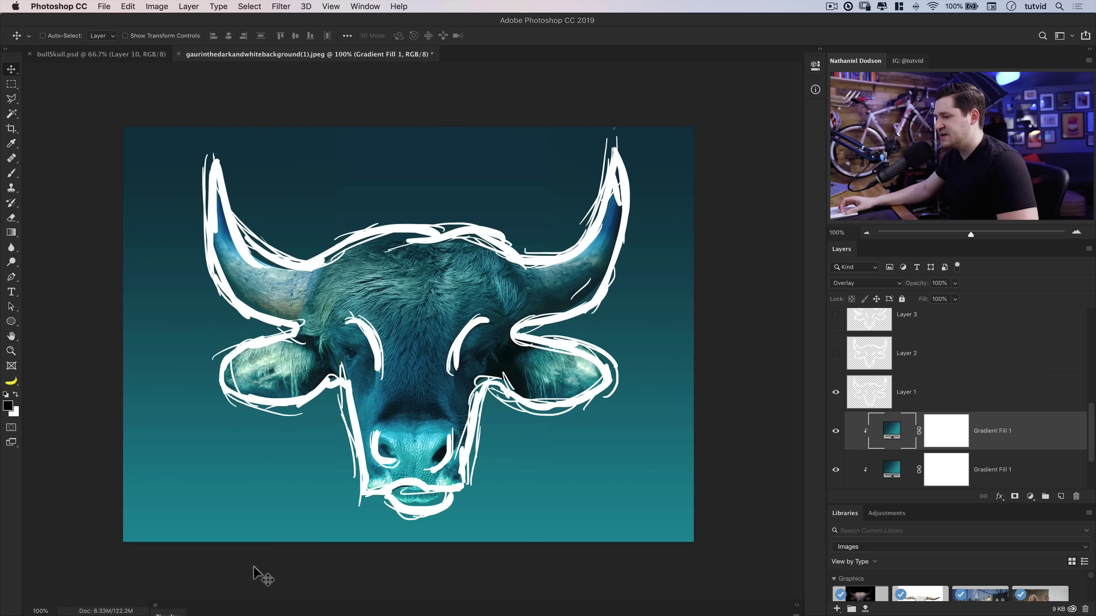
{"action": "left_click_drag", "start_coordinate": [241, 608], "coordinate": [149, 257]}
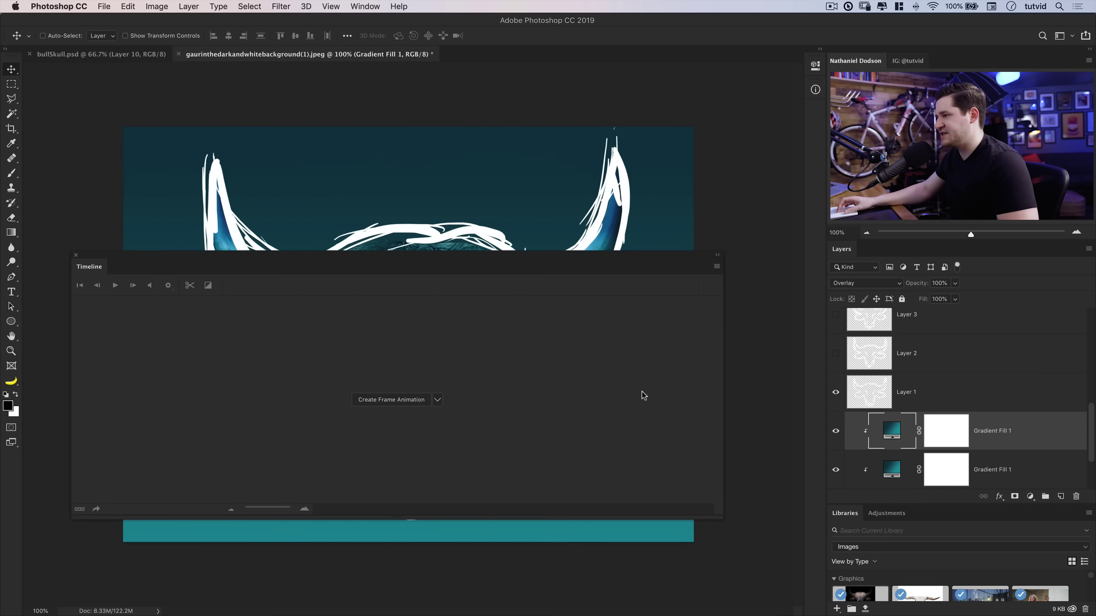
{"action": "left_click_drag", "start_coordinate": [717, 519], "coordinate": [719, 391]}
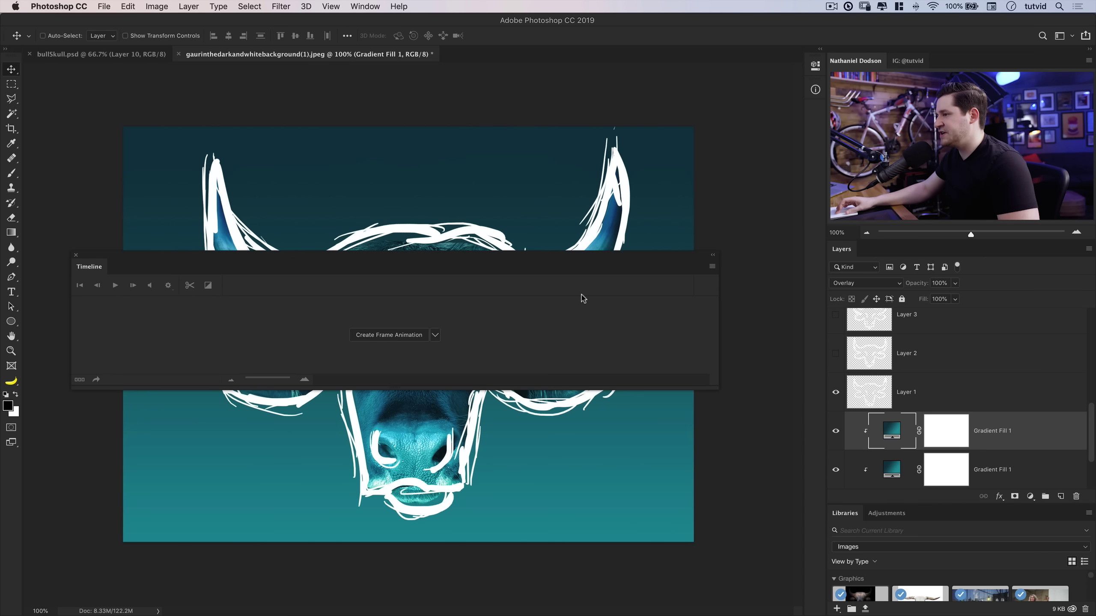
{"action": "left_click_drag", "start_coordinate": [564, 260], "coordinate": [556, 452]}
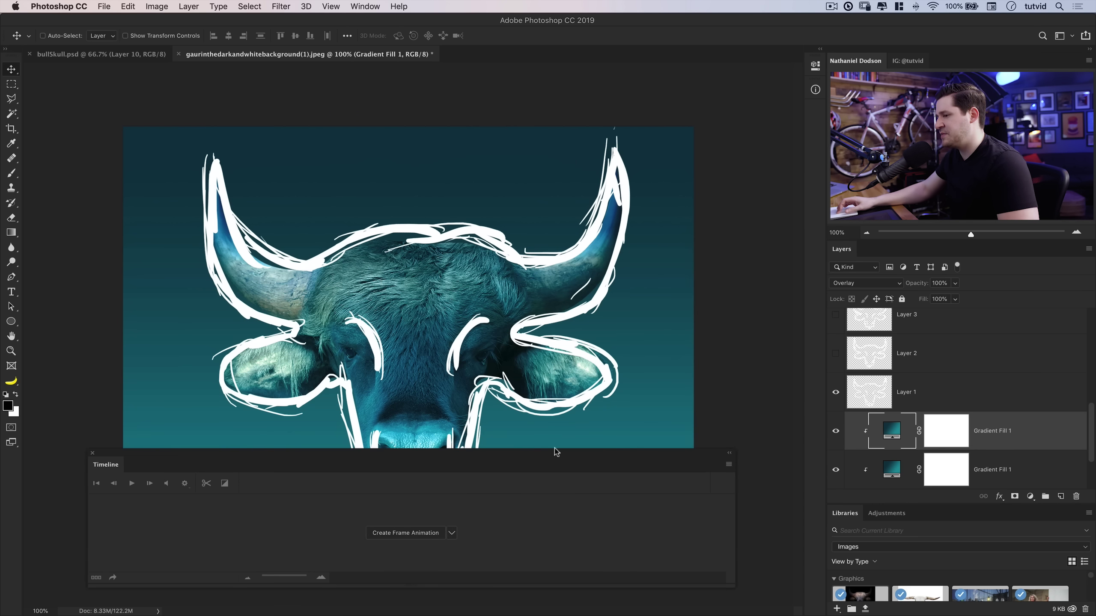
{"action": "left_click", "coordinate": [452, 534]}
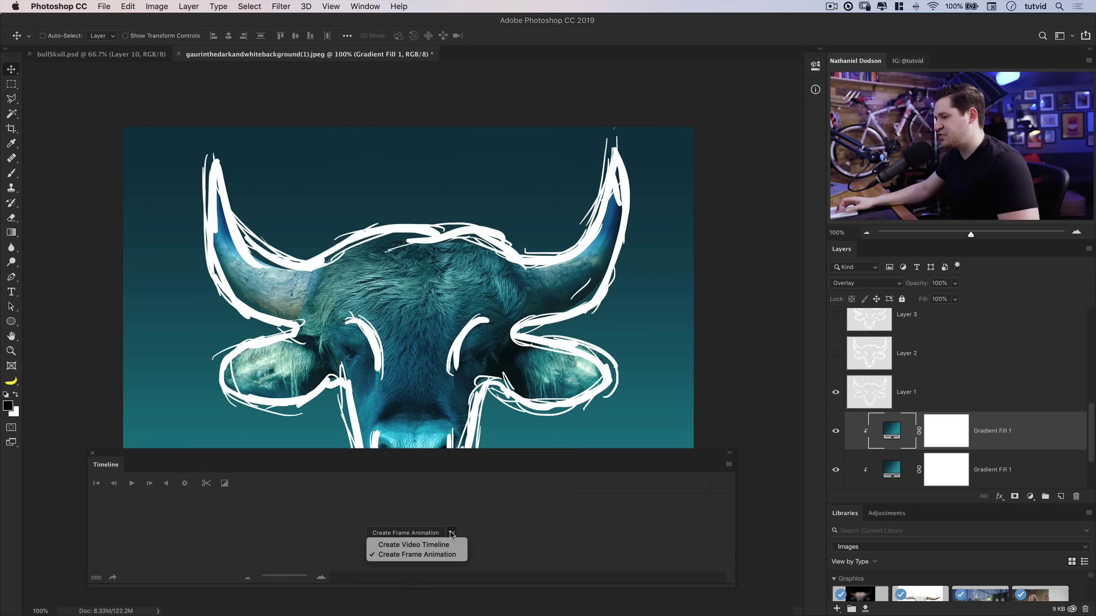
{"action": "left_click", "coordinate": [412, 554]}
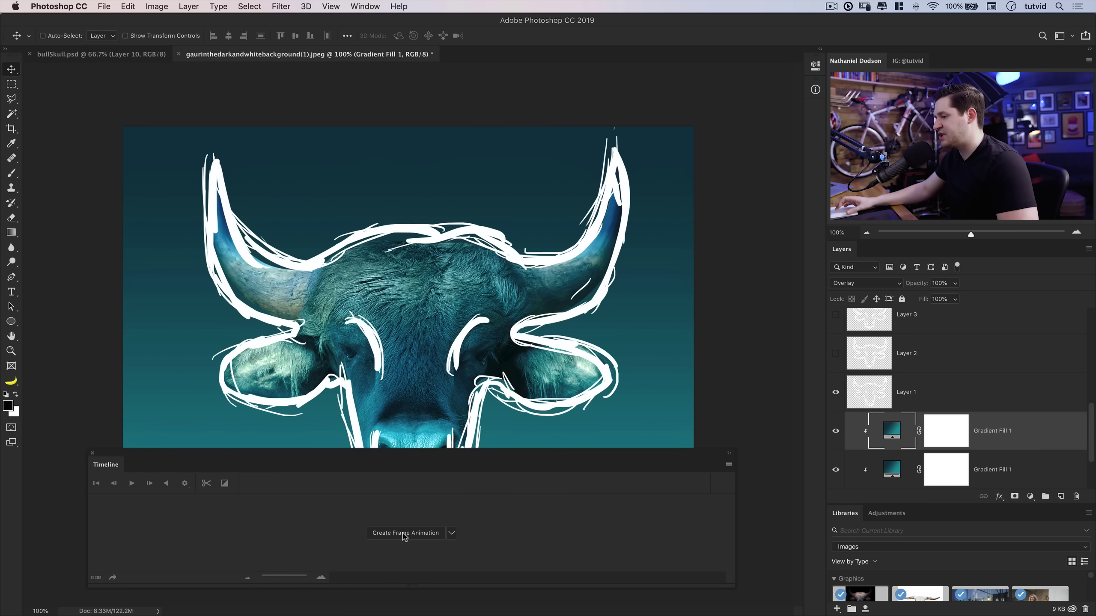
{"action": "left_click", "coordinate": [405, 532]}
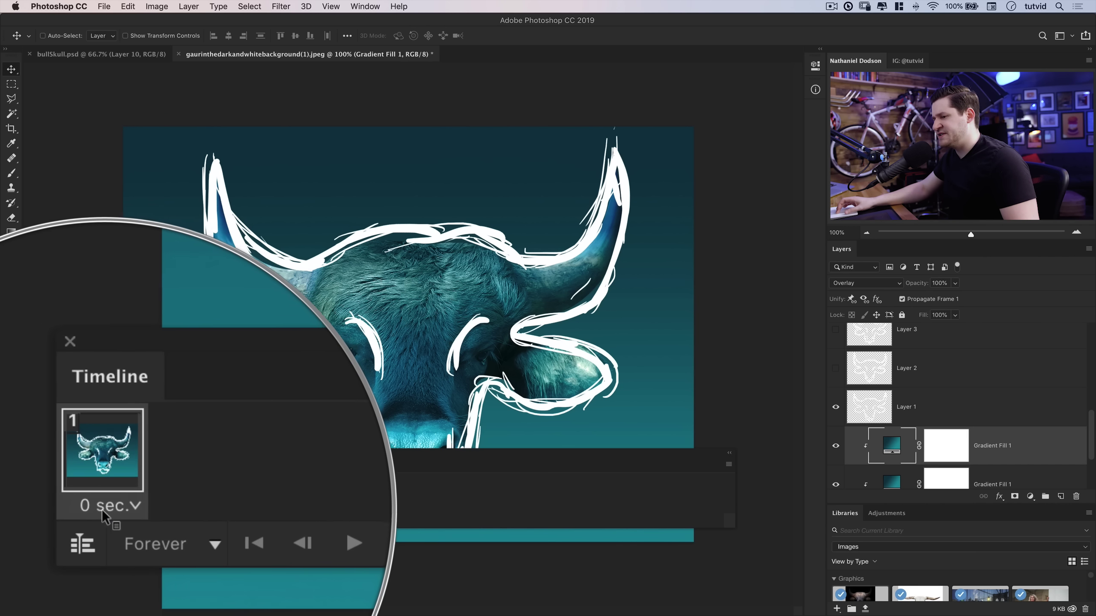
Set frame 1's delay to no delay.
{"action": "left_click", "coordinate": [115, 510]}
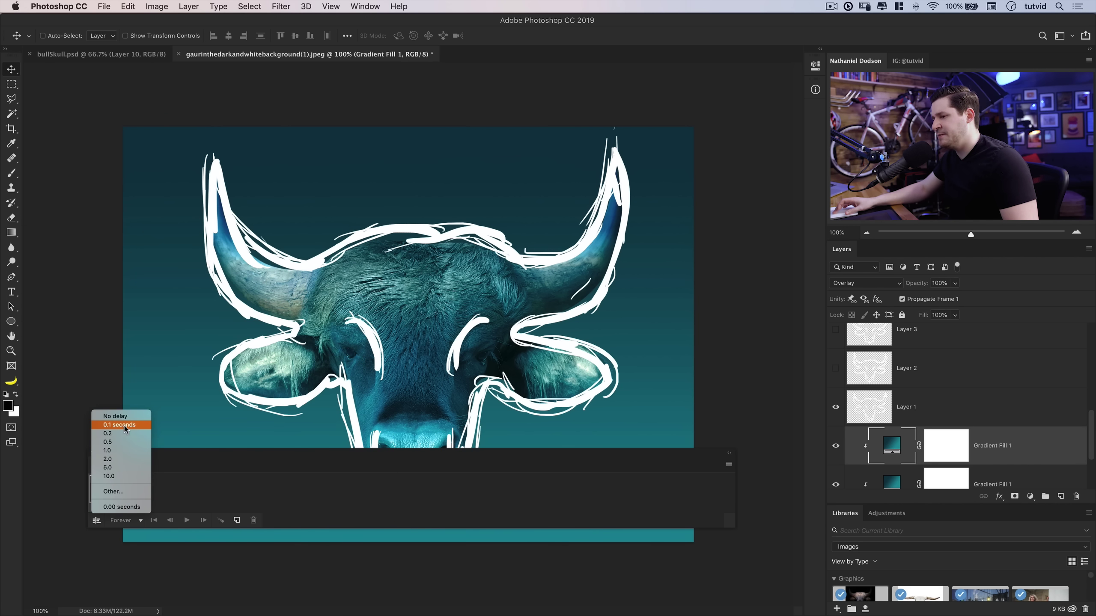
{"action": "left_click", "coordinate": [119, 417]}
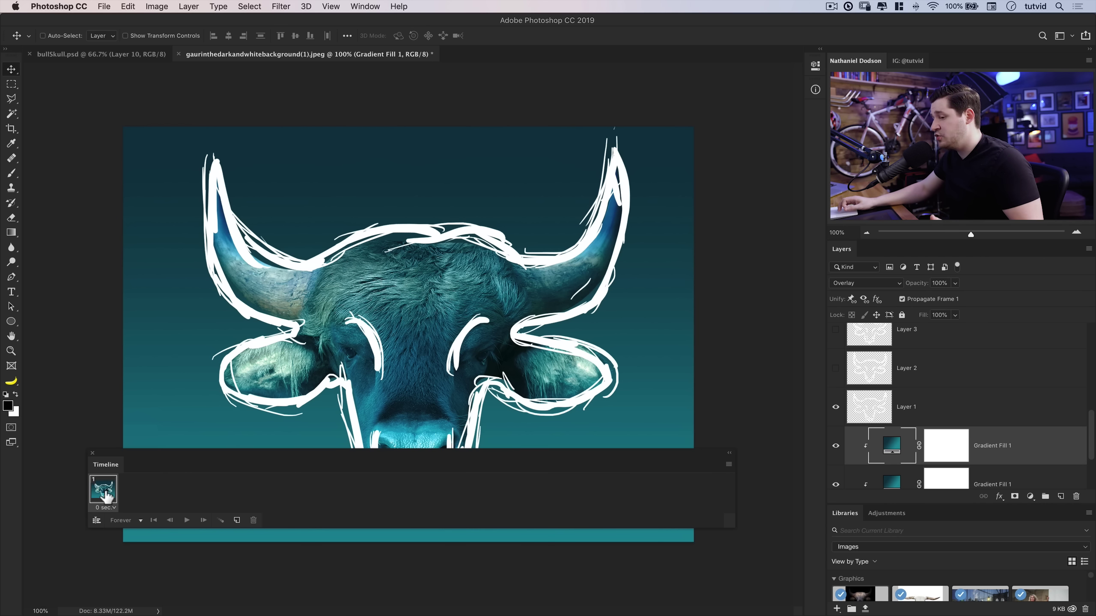
{"action": "left_click", "coordinate": [115, 510]}
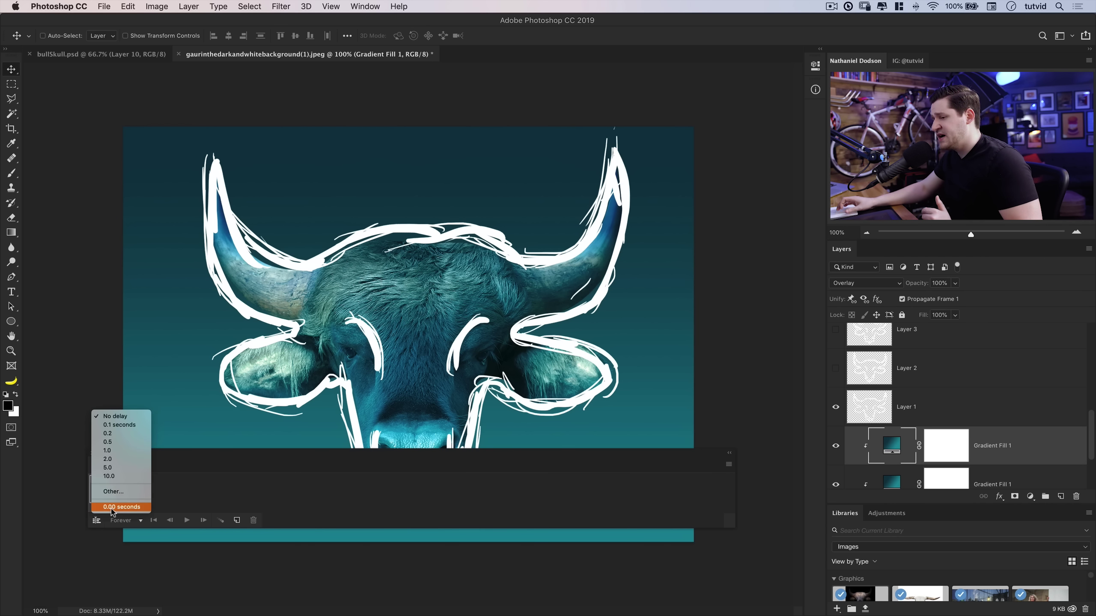
{"action": "left_click", "coordinate": [111, 417]}
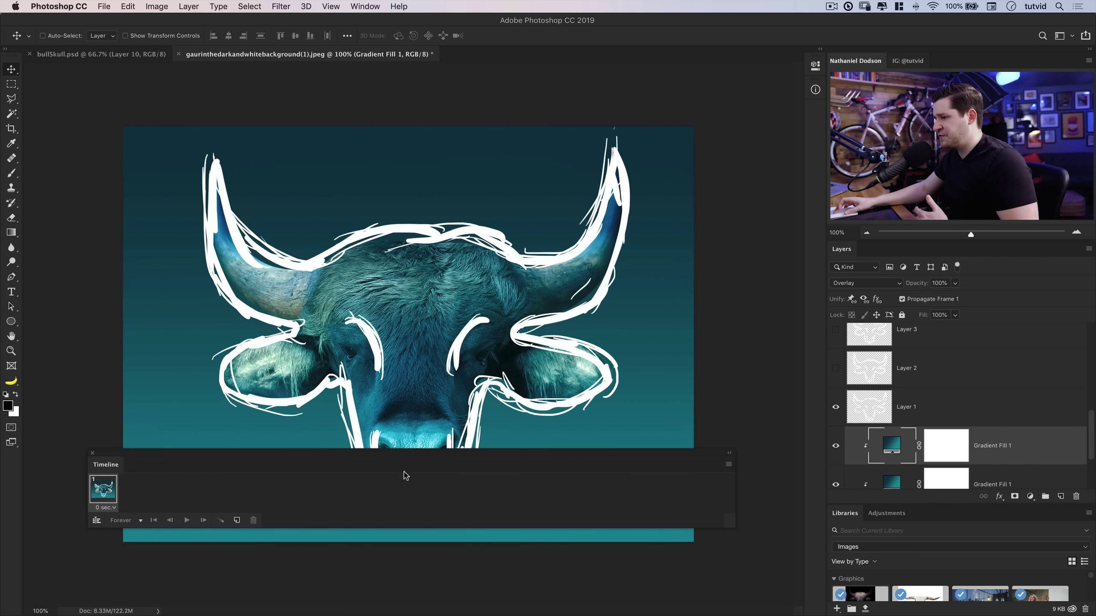
{"action": "left_click_drag", "start_coordinate": [405, 457], "coordinate": [401, 510]}
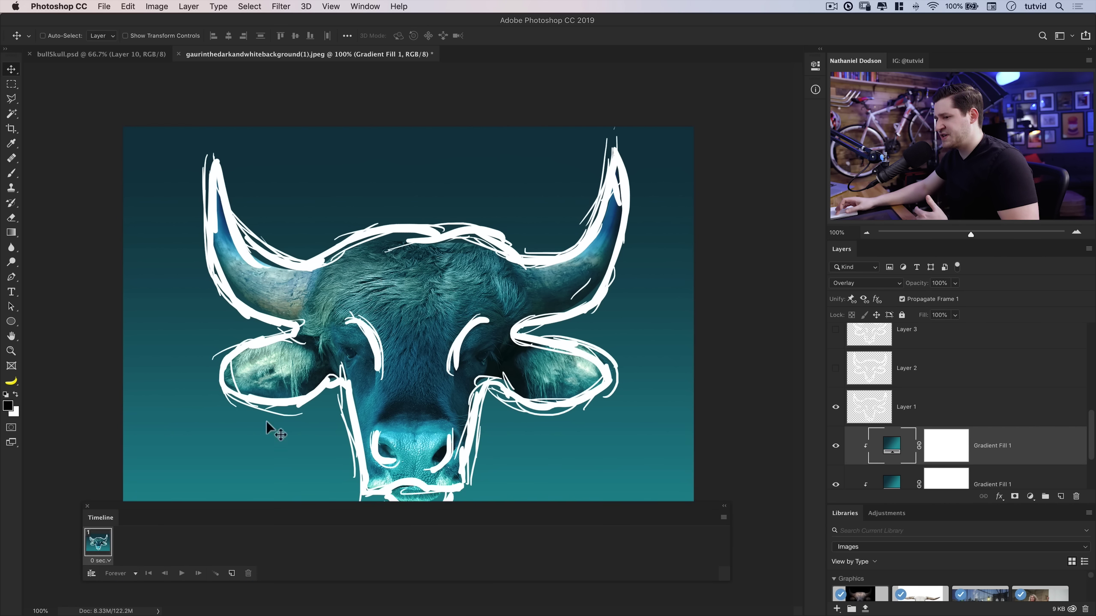
Add frames 2–5, each showing only sketch Layer 2, 3, 4 and 5 respectively.
{"action": "left_click", "coordinate": [231, 574]}
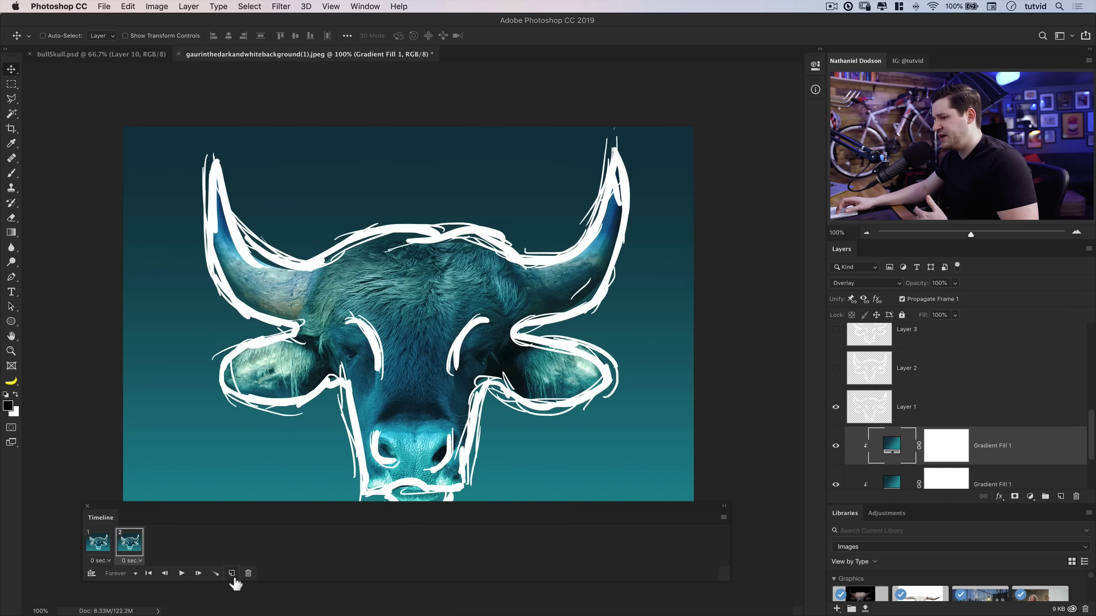
{"action": "left_click", "coordinate": [835, 408]}
{"action": "left_click", "coordinate": [835, 369]}
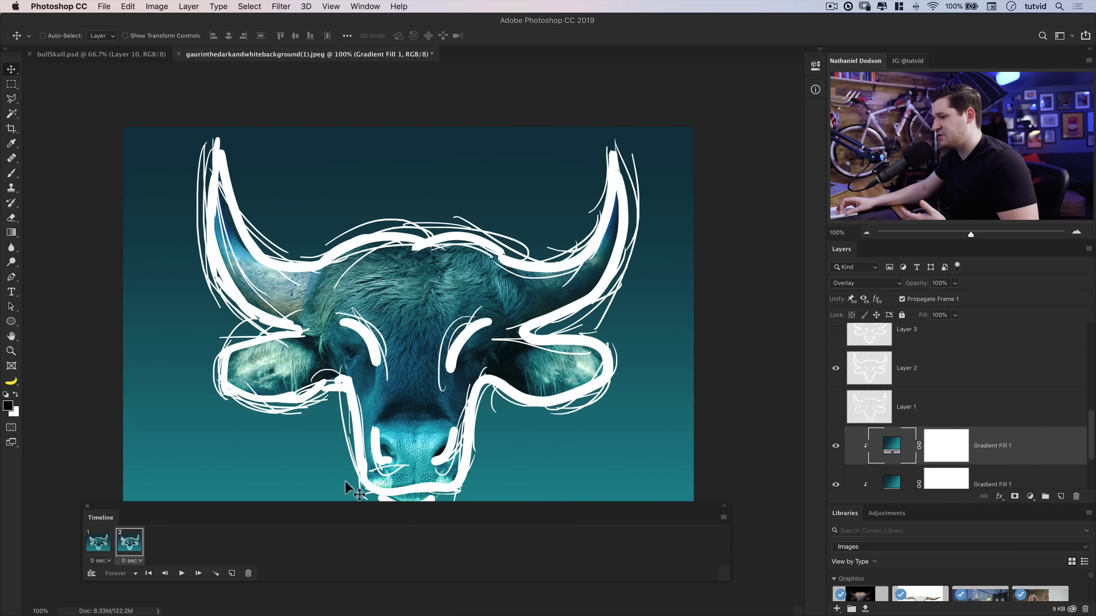
{"action": "left_click", "coordinate": [234, 572]}
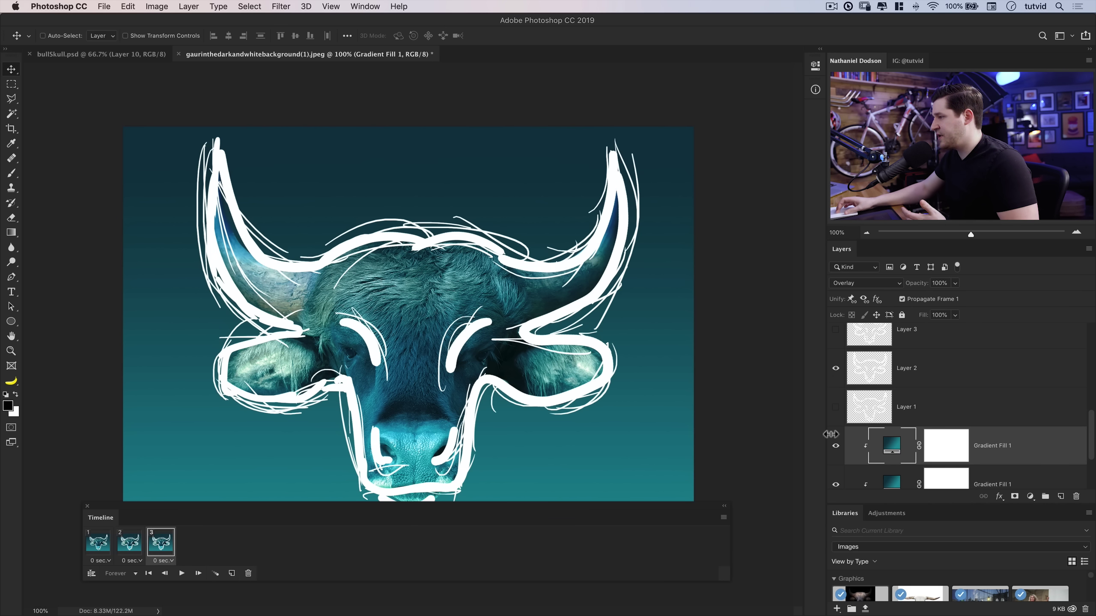
{"action": "left_click", "coordinate": [835, 368]}
{"action": "left_click", "coordinate": [835, 329]}
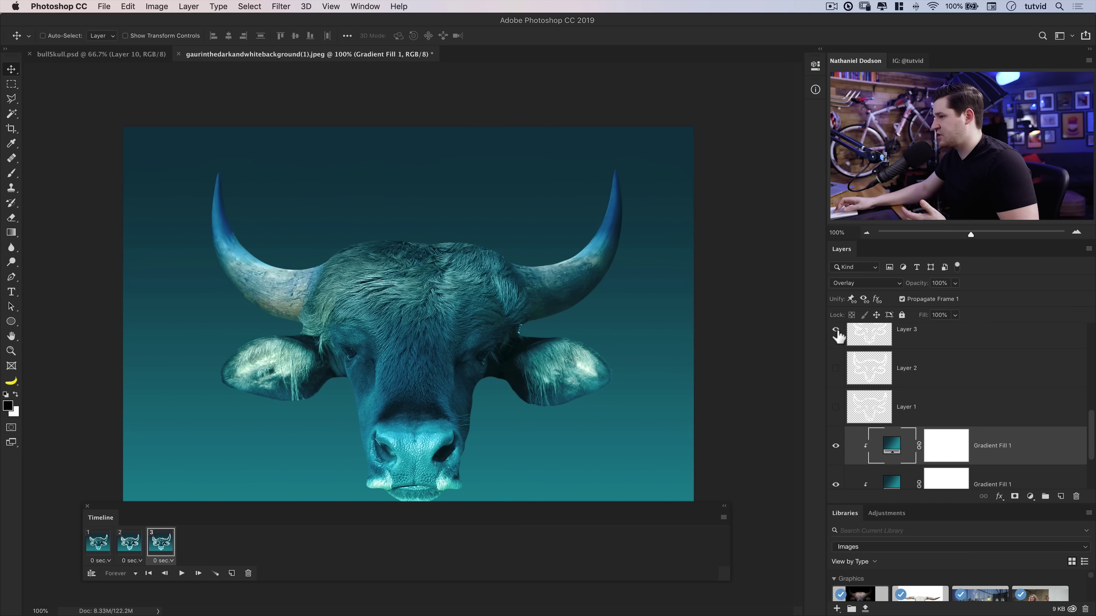
{"action": "left_click", "coordinate": [231, 574]}
{"action": "scroll", "coordinate": [987, 380], "scroll_direction": "up", "scroll_amount": 3}
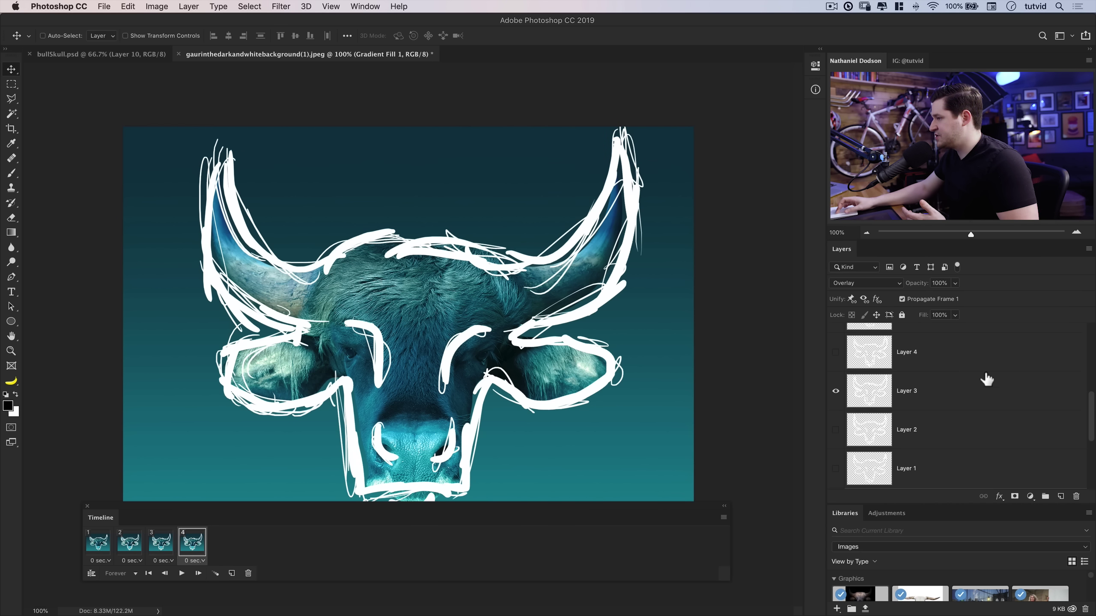
{"action": "left_click", "coordinate": [837, 392]}
{"action": "left_click", "coordinate": [835, 352]}
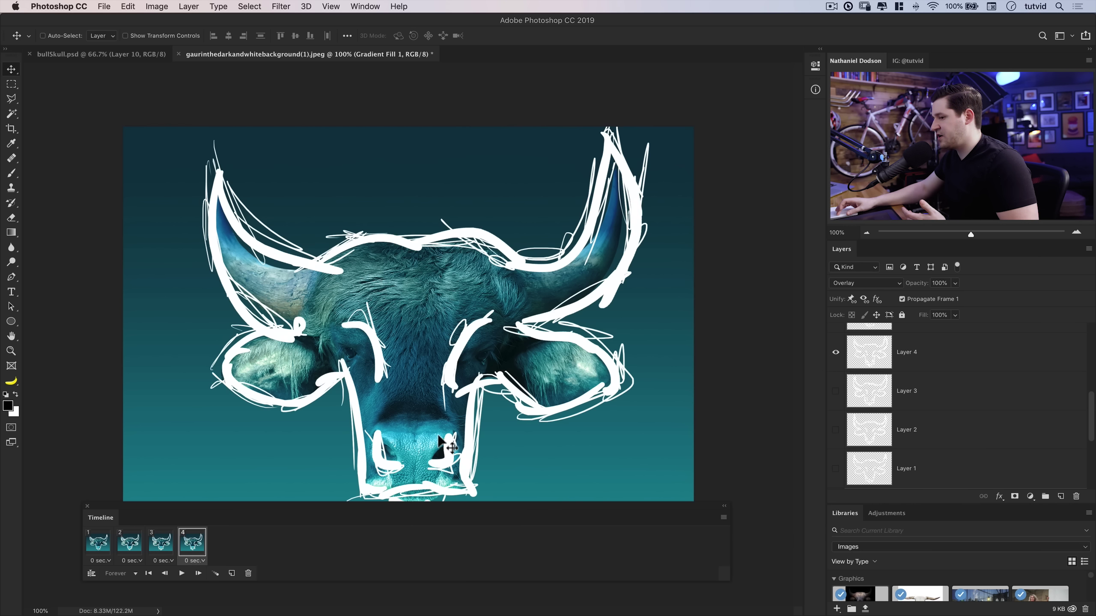
{"action": "left_click", "coordinate": [232, 573]}
{"action": "scroll", "coordinate": [841, 431], "scroll_direction": "up", "scroll_amount": 3}
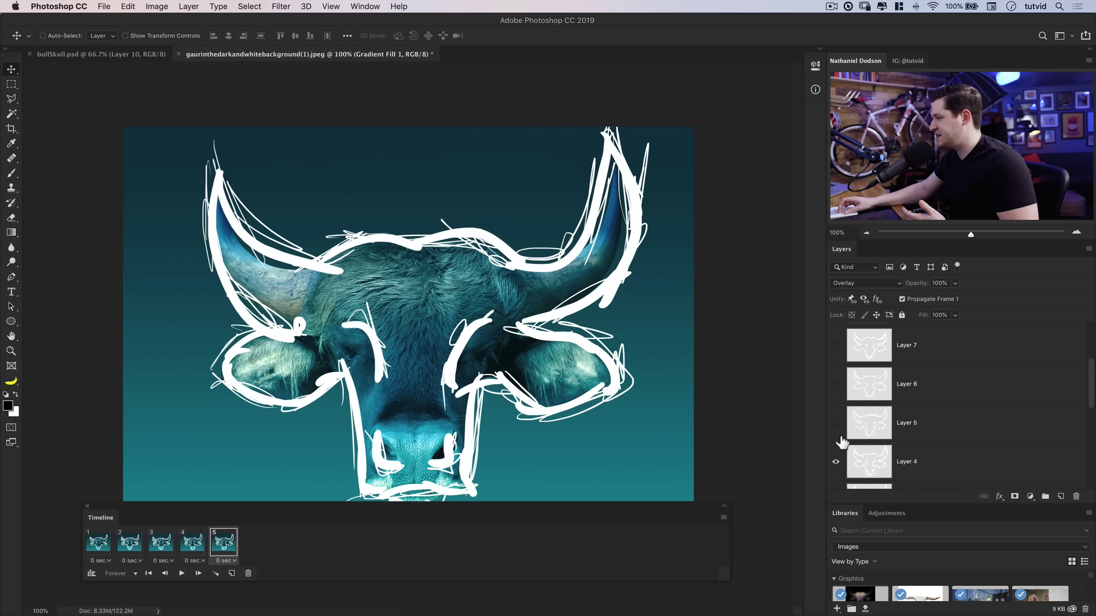
{"action": "left_click", "coordinate": [835, 423]}
{"action": "left_click", "coordinate": [837, 462]}
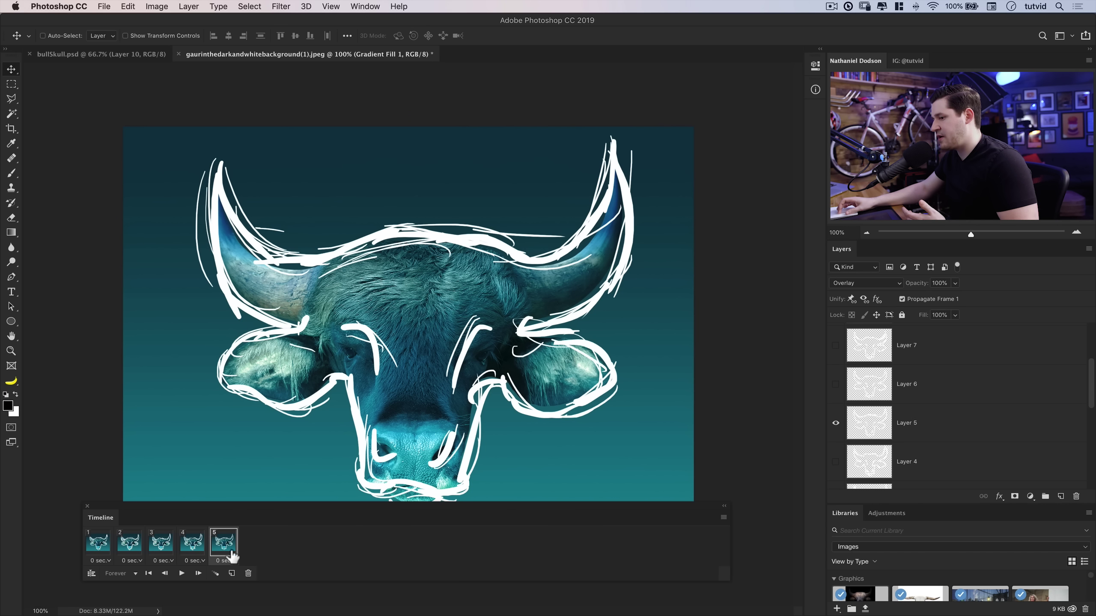
Add frames 6–10, each showing only sketch Layer 6, 7, 8, 9 and 10 respectively.
{"action": "left_click", "coordinate": [232, 574]}
{"action": "left_click", "coordinate": [836, 384]}
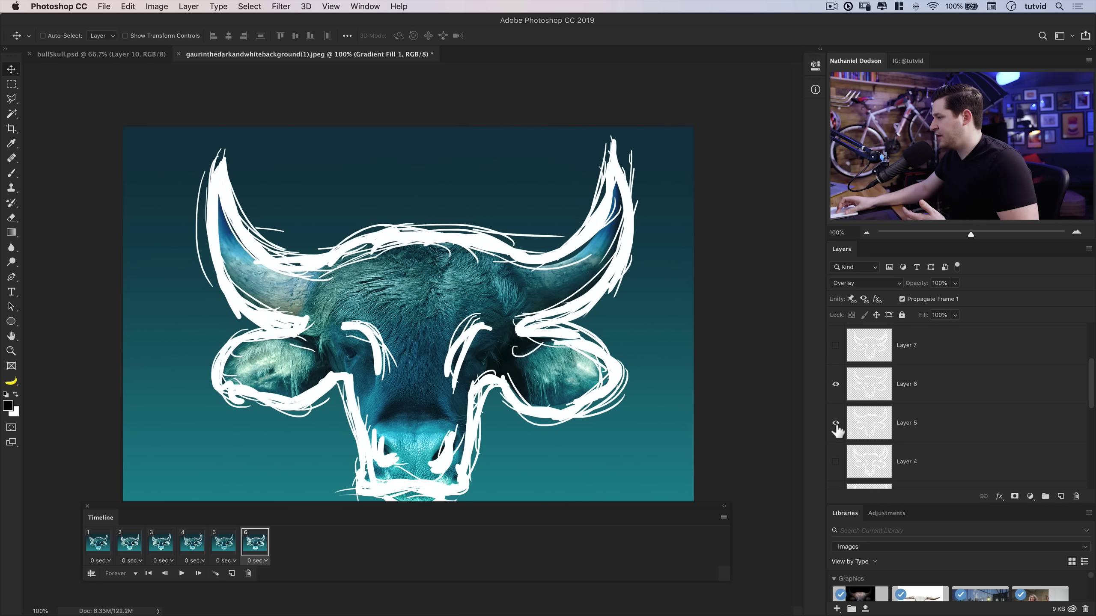
{"action": "left_click", "coordinate": [836, 423]}
{"action": "left_click", "coordinate": [231, 573]}
{"action": "left_click", "coordinate": [835, 345]}
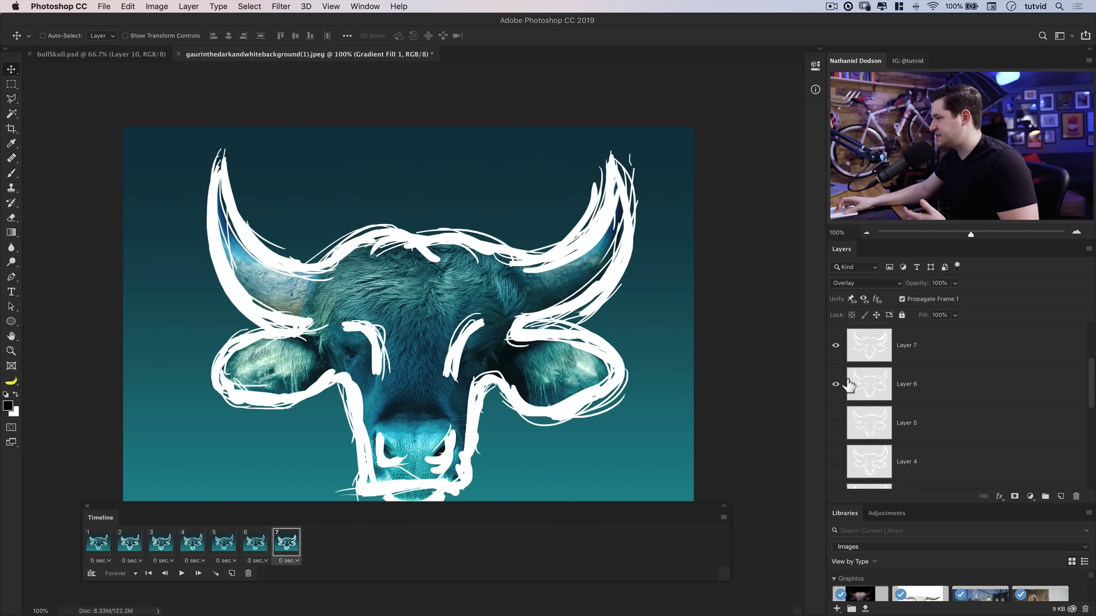
{"action": "left_click", "coordinate": [836, 385]}
{"action": "scroll", "coordinate": [883, 375], "scroll_direction": "up", "scroll_amount": 3}
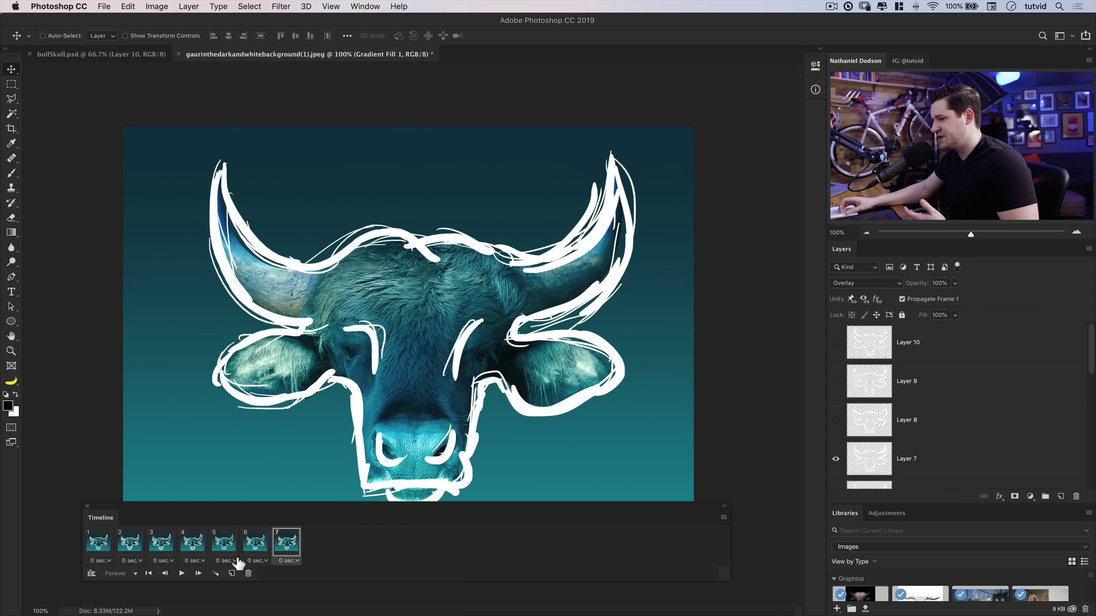
{"action": "left_click", "coordinate": [231, 574]}
{"action": "left_click", "coordinate": [835, 420]}
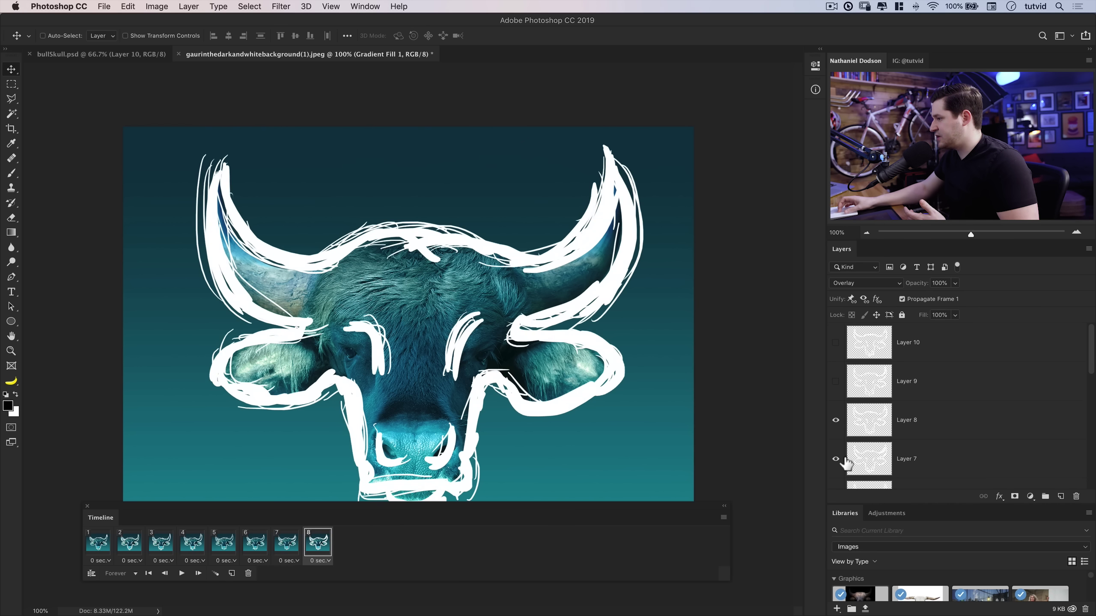
{"action": "left_click", "coordinate": [837, 460]}
{"action": "left_click", "coordinate": [239, 579]}
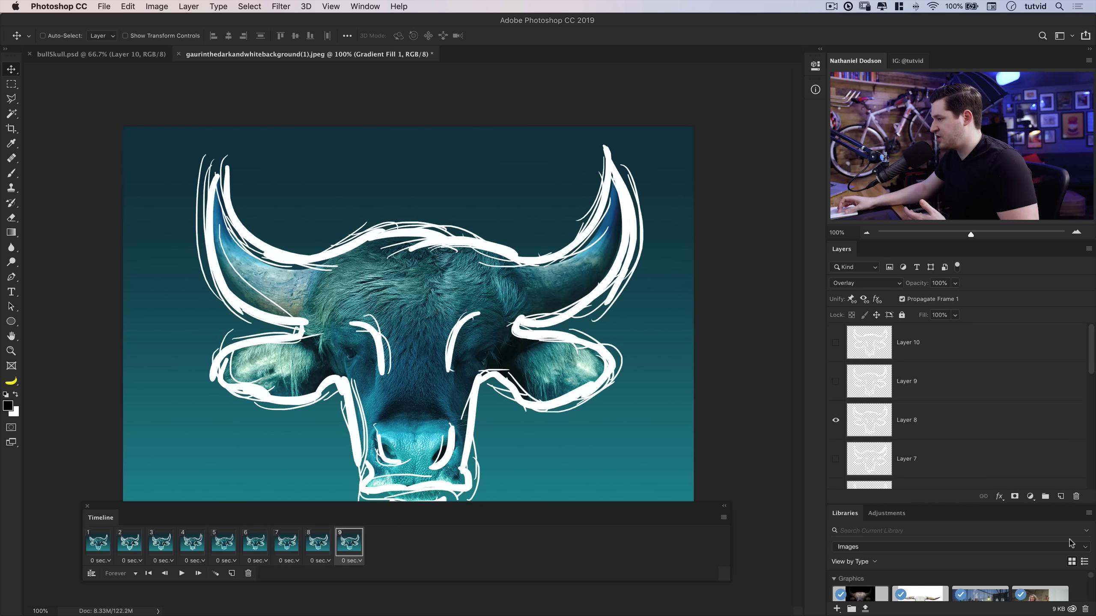
{"action": "left_click", "coordinate": [836, 420]}
{"action": "left_click", "coordinate": [835, 382]}
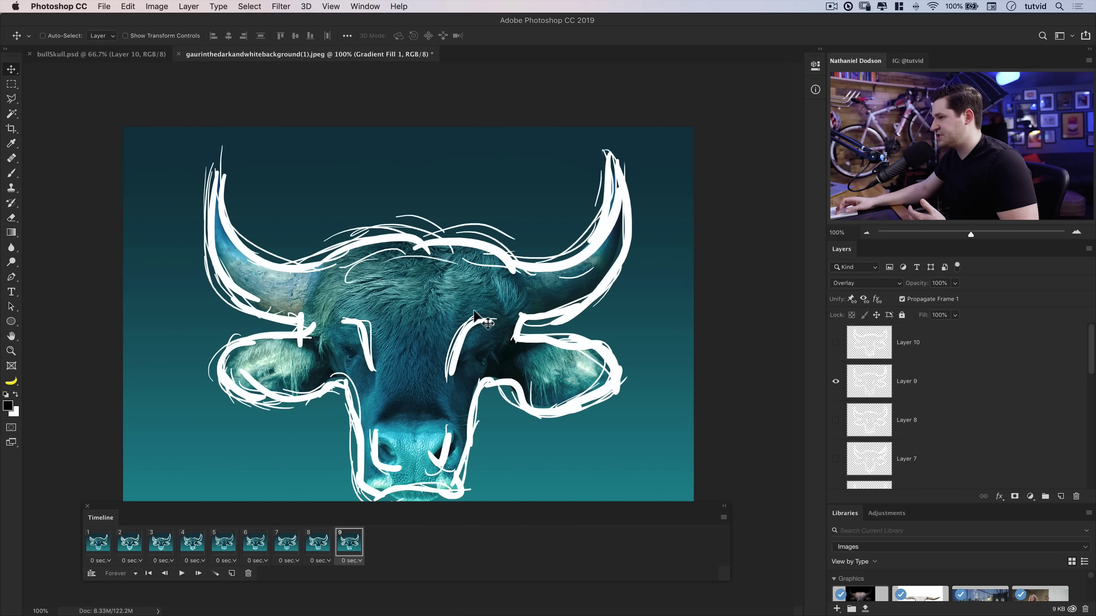
{"action": "left_click", "coordinate": [232, 575]}
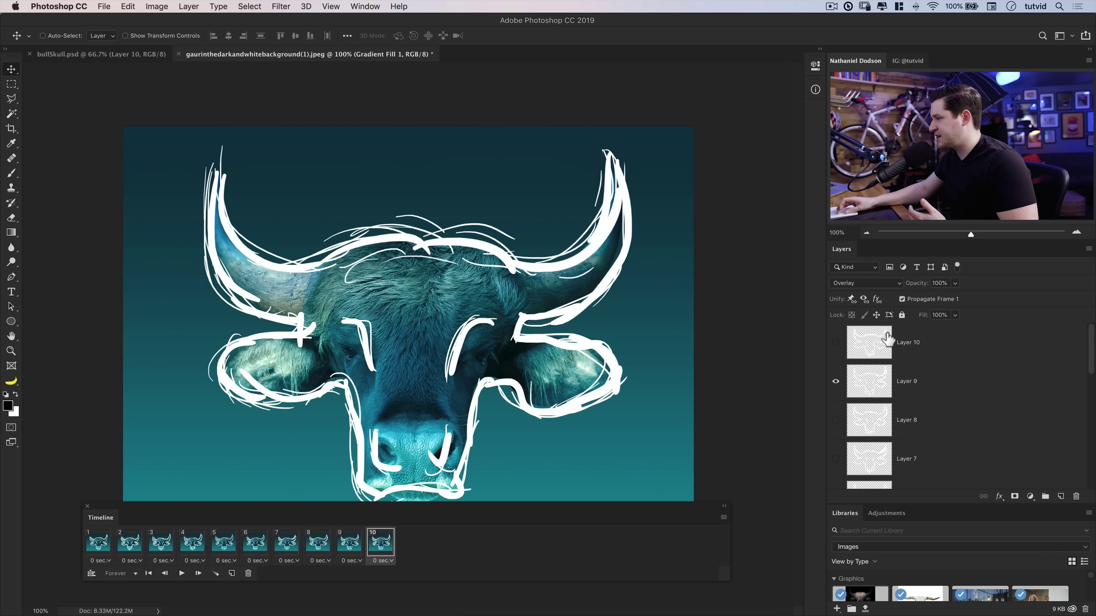
{"action": "left_click", "coordinate": [835, 343]}
{"action": "left_click", "coordinate": [835, 381]}
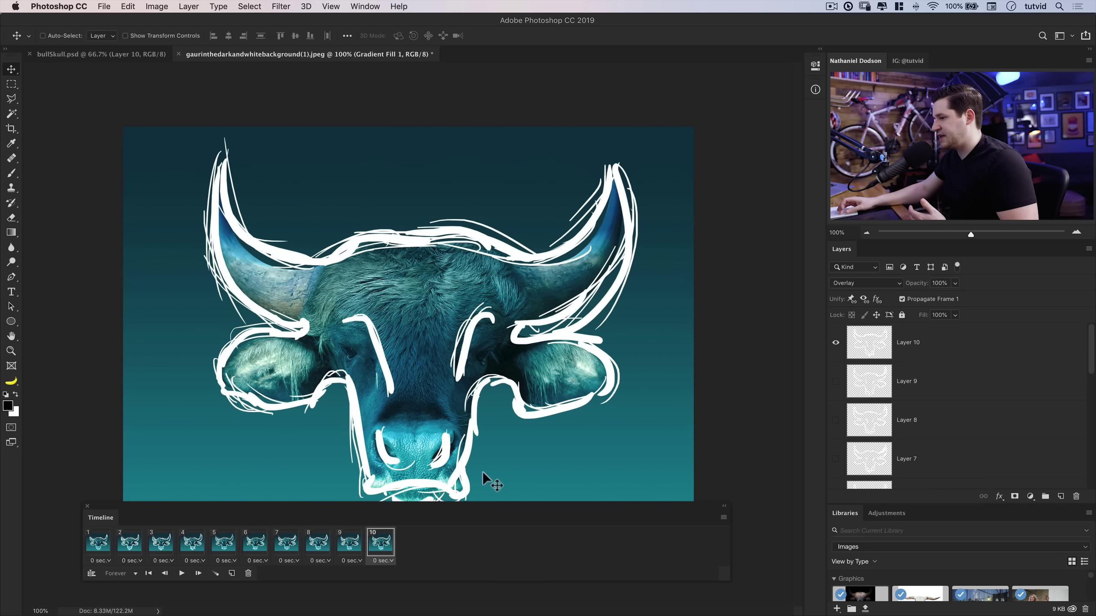
{"action": "left_click_drag", "start_coordinate": [429, 510], "coordinate": [430, 521]}
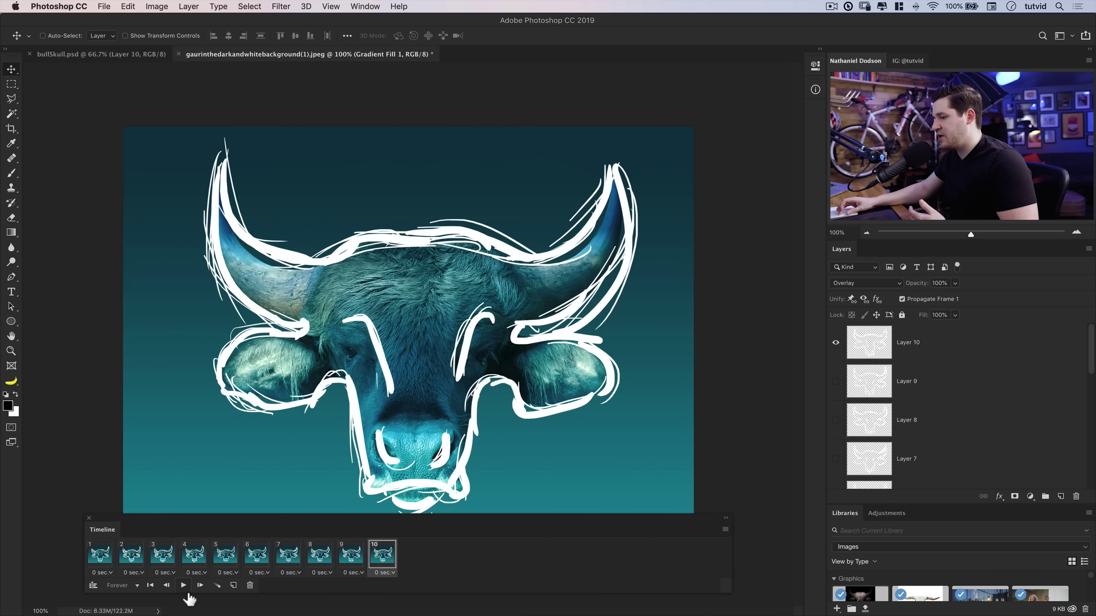
Play and stop the ten-frame animation twice, then return to frame 1.
{"action": "left_click", "coordinate": [183, 586]}
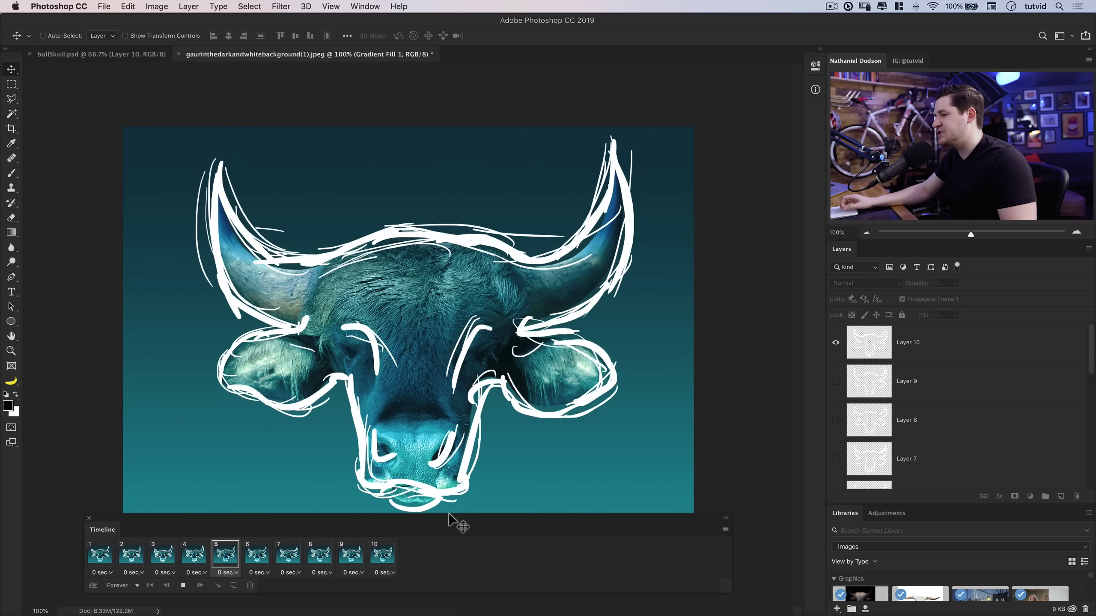
{"action": "key", "text": "space"}
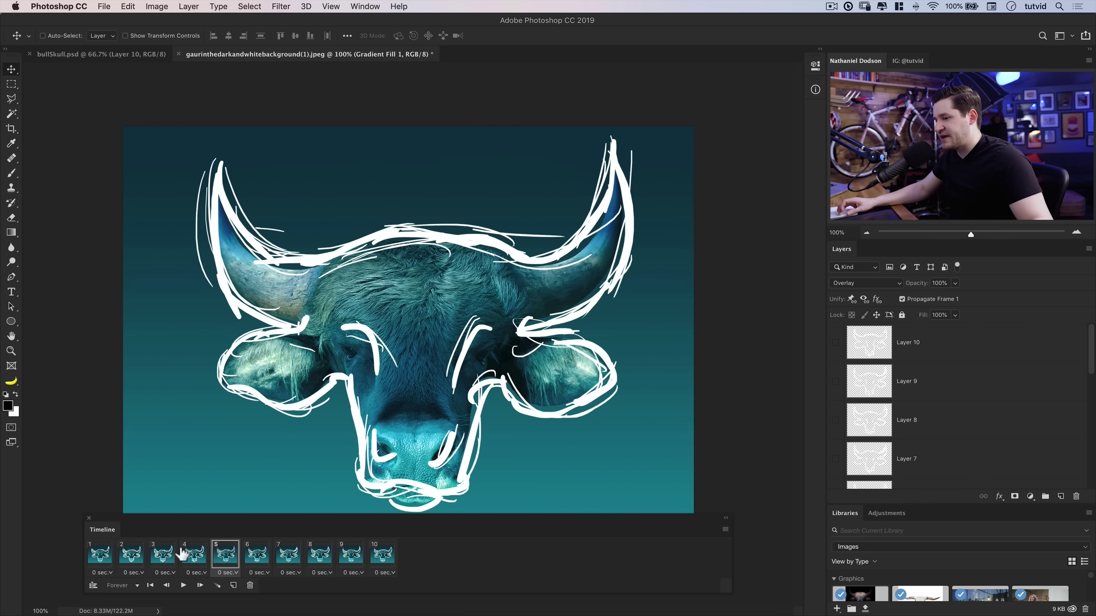
{"action": "left_click", "coordinate": [183, 585]}
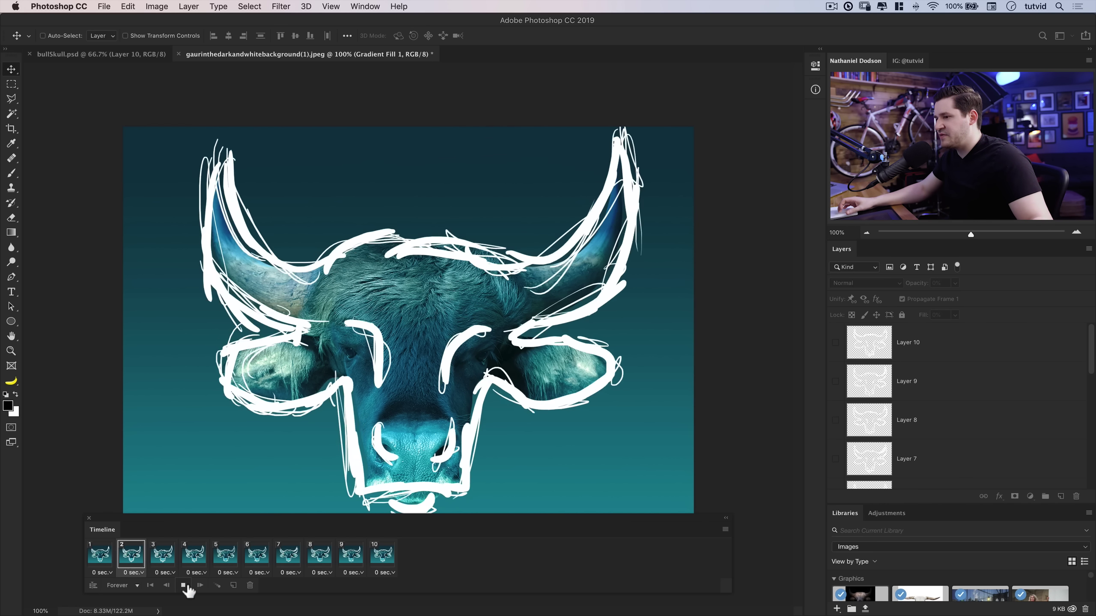
{"action": "left_click", "coordinate": [184, 585]}
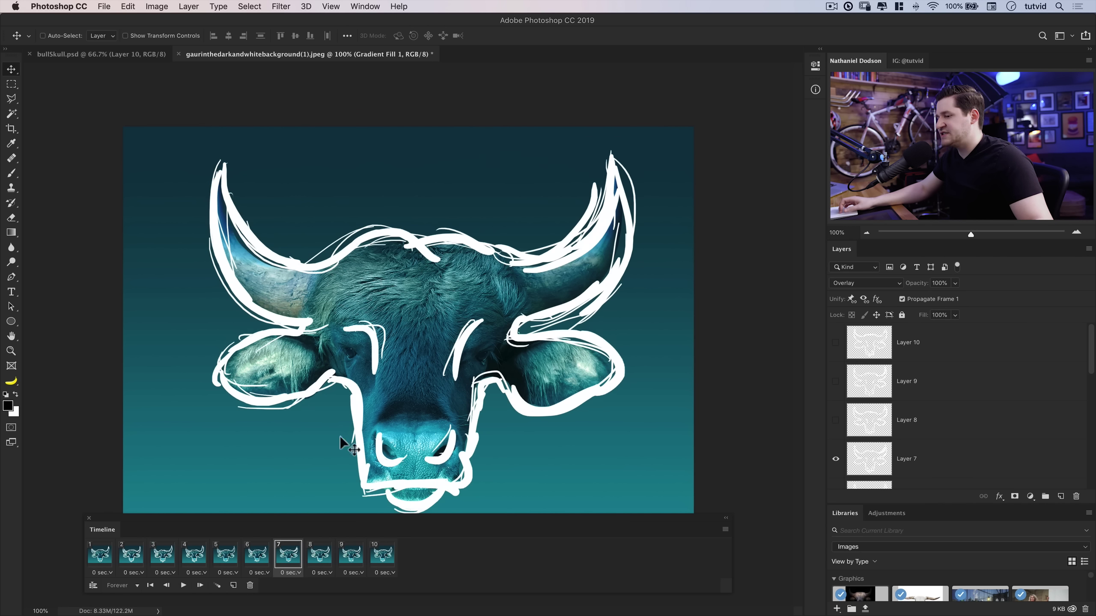
{"action": "left_click", "coordinate": [106, 557]}
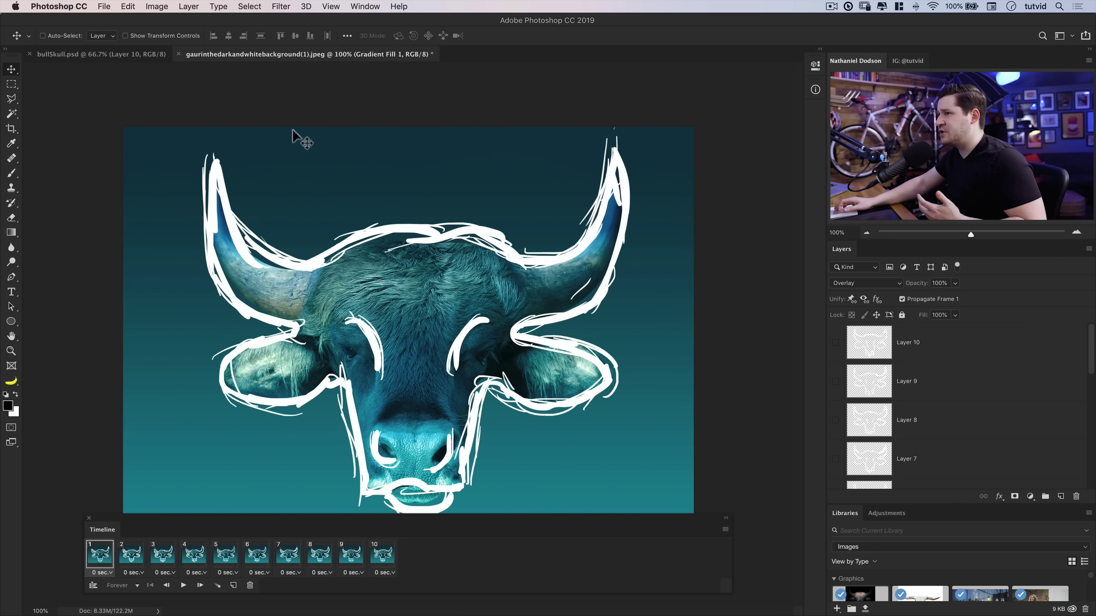
{"action": "left_click", "coordinate": [105, 6]}
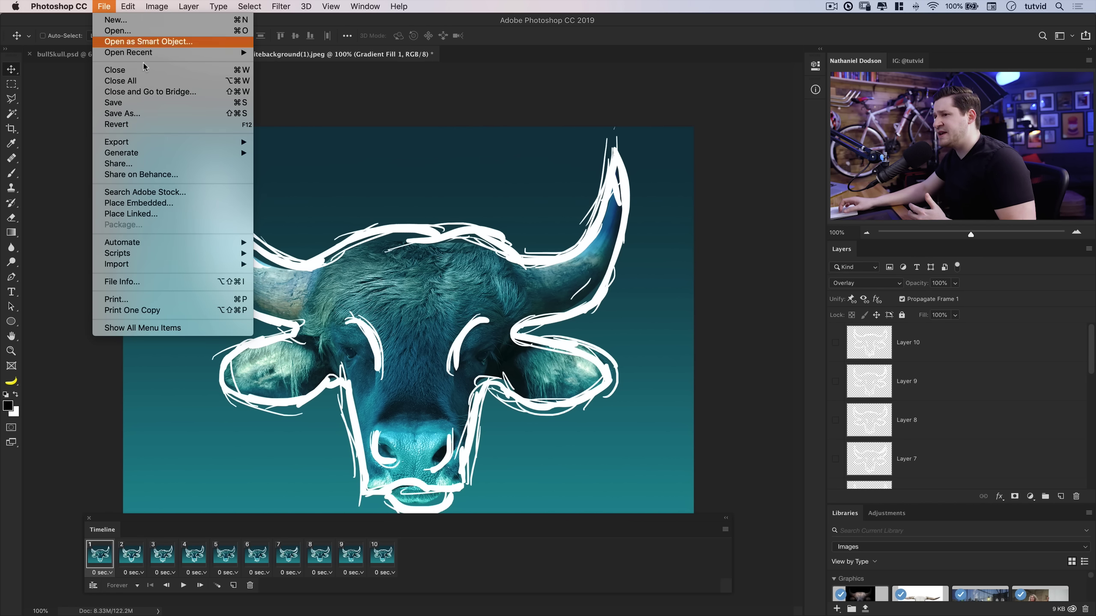
Open Save for Web (Legacy) with GIF format and a 256-colour palette.
{"action": "mouse_move", "coordinate": [147, 142]}
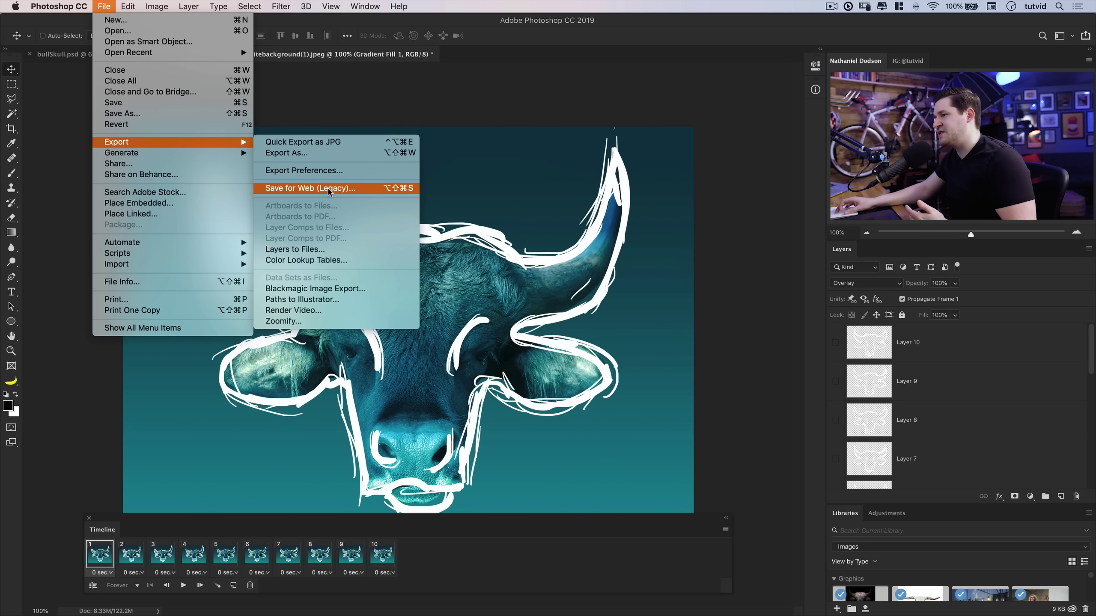
{"action": "left_click", "coordinate": [330, 188]}
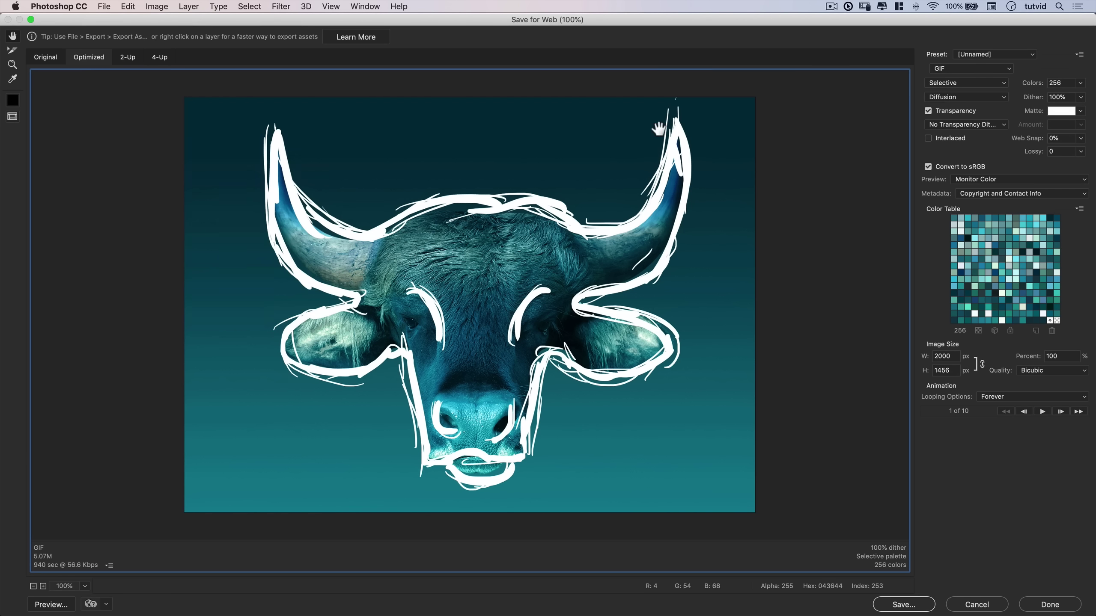
{"action": "left_click", "coordinate": [955, 69]}
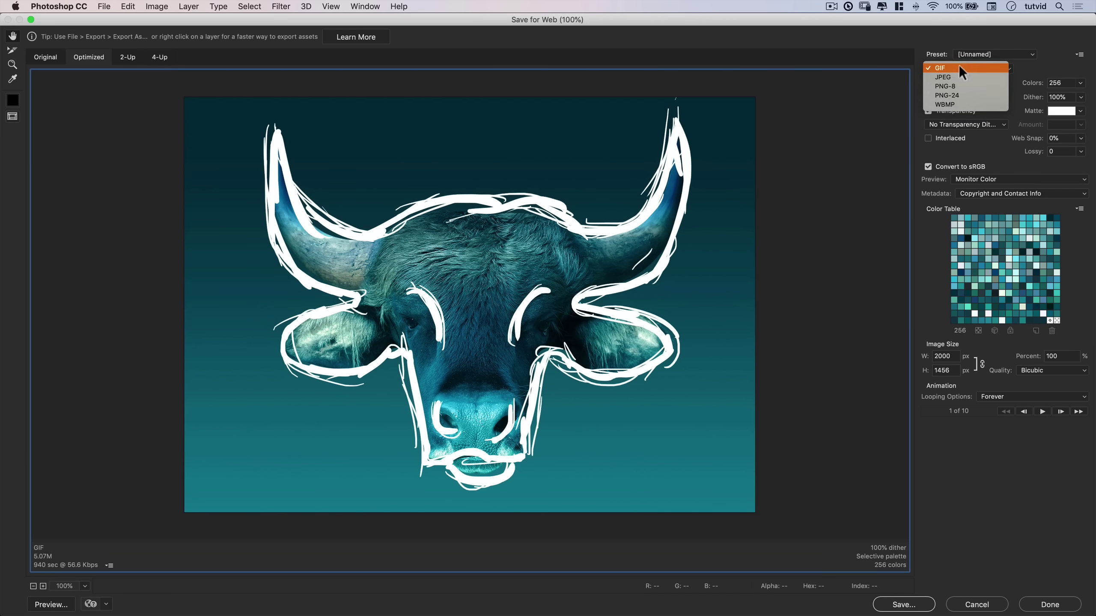
{"action": "left_click", "coordinate": [958, 67]}
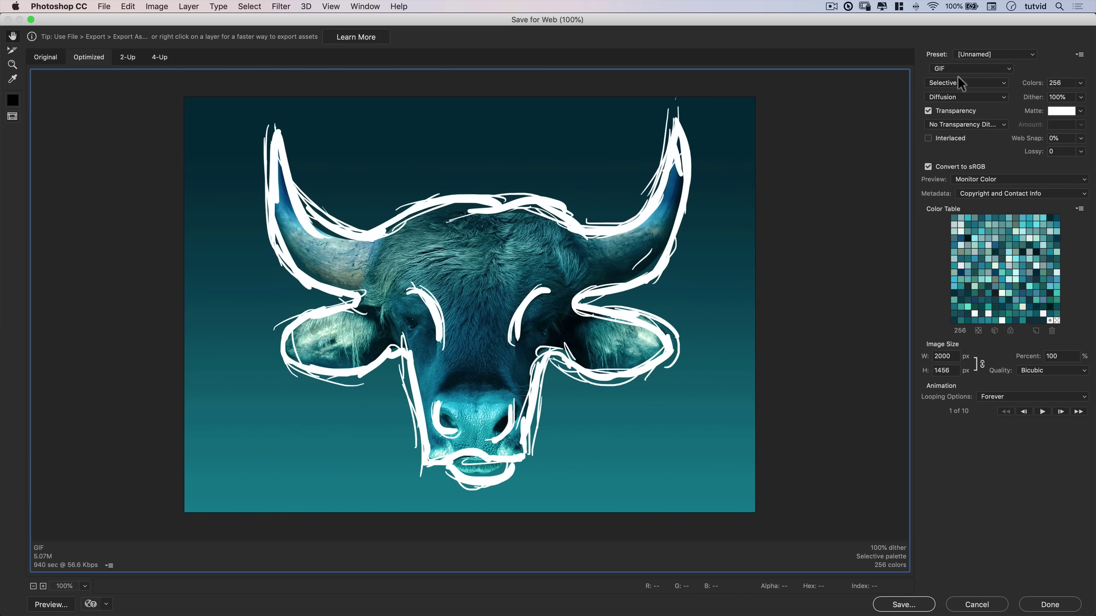
{"action": "left_click", "coordinate": [1076, 83]}
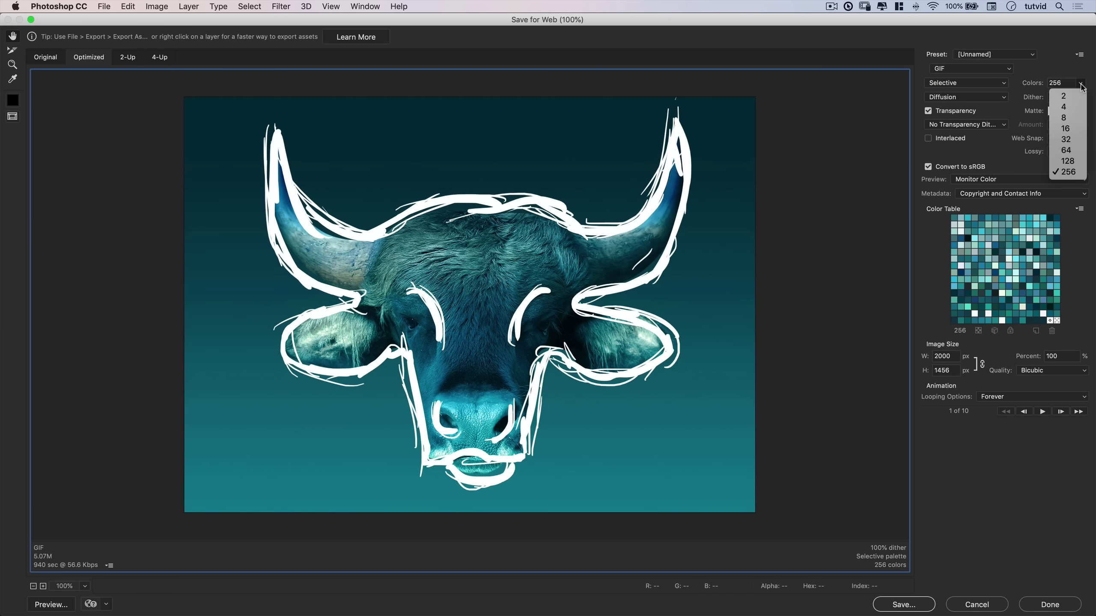
{"action": "left_click", "coordinate": [1069, 173]}
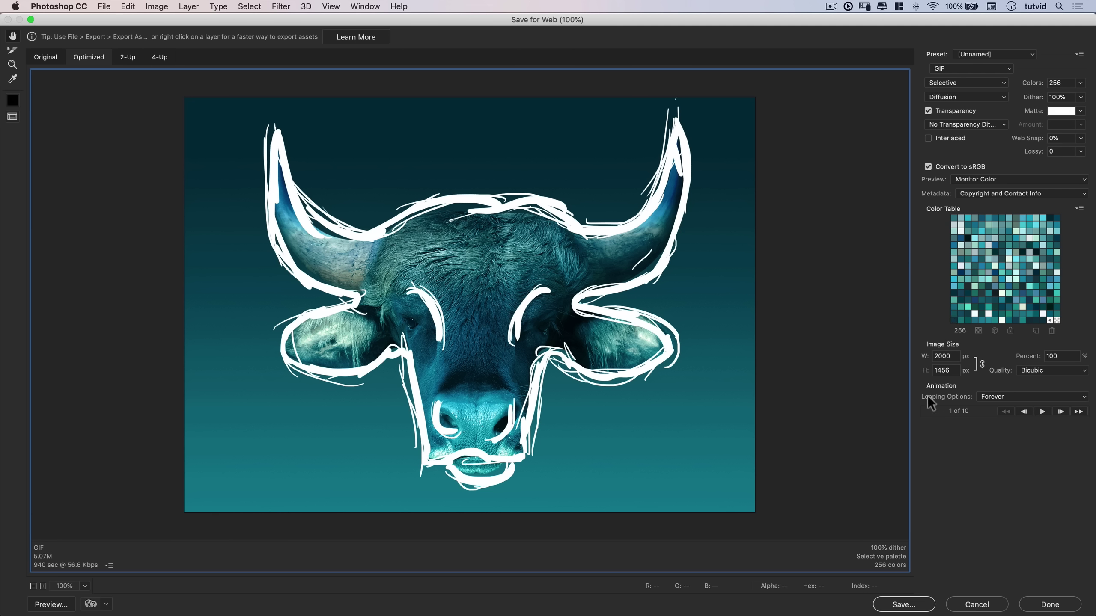
Set the GIF's Looping Options to Forever and proceed to save it.
{"action": "left_click", "coordinate": [996, 397]}
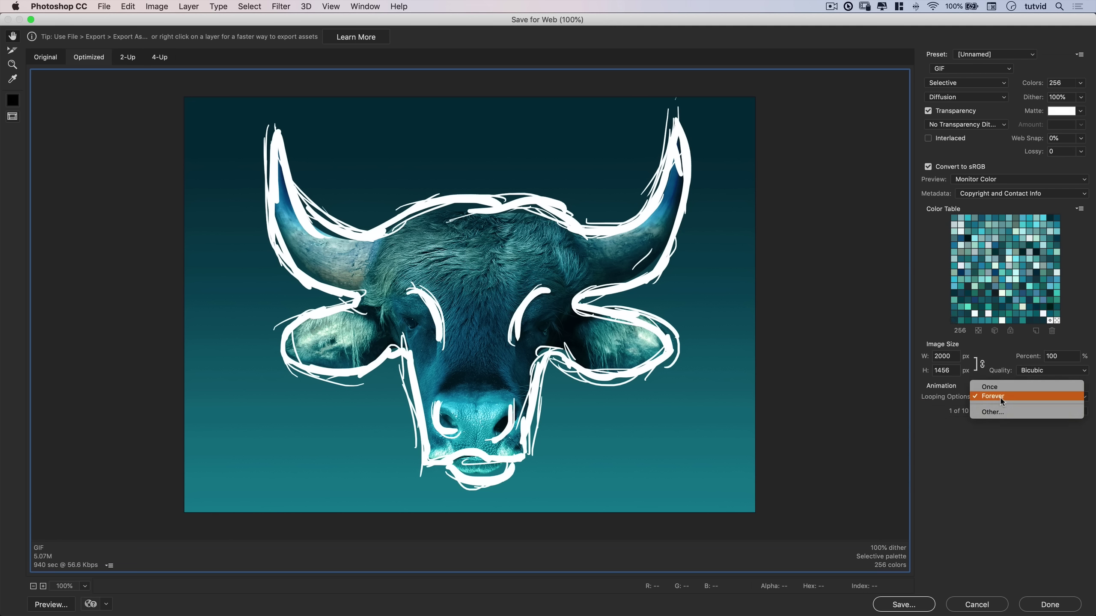
{"action": "left_click", "coordinate": [992, 396]}
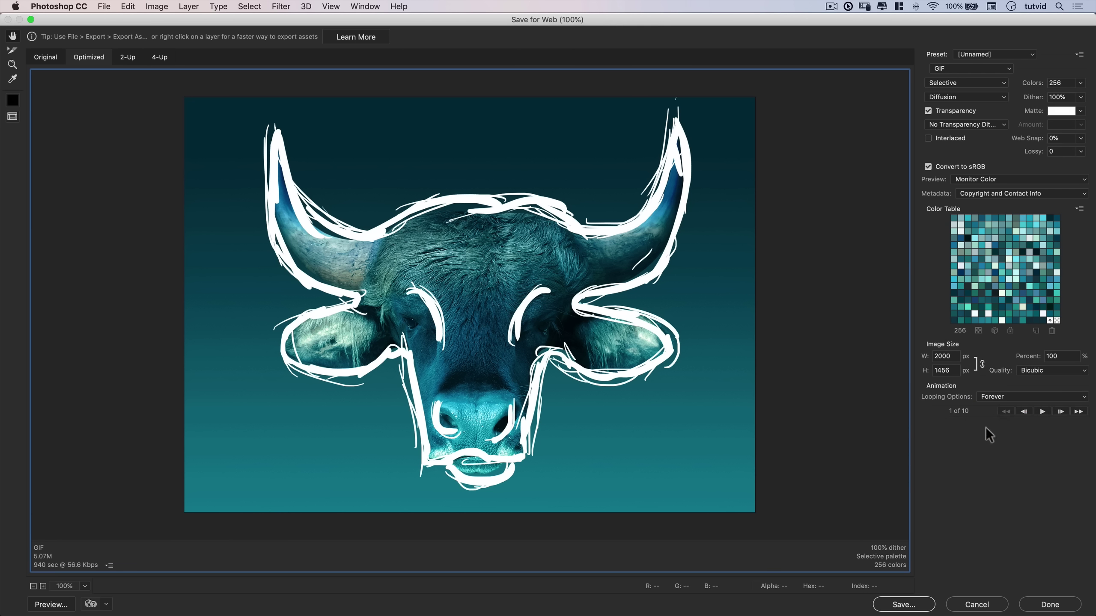
{"action": "left_click", "coordinate": [994, 398]}
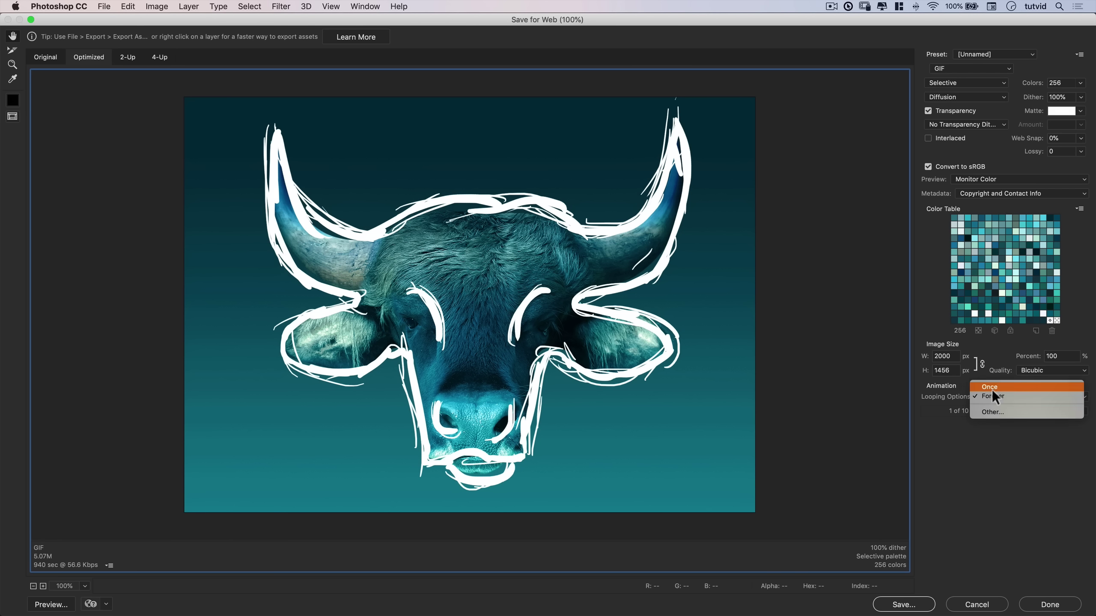
{"action": "left_click", "coordinate": [991, 389]}
{"action": "left_click", "coordinate": [995, 398]}
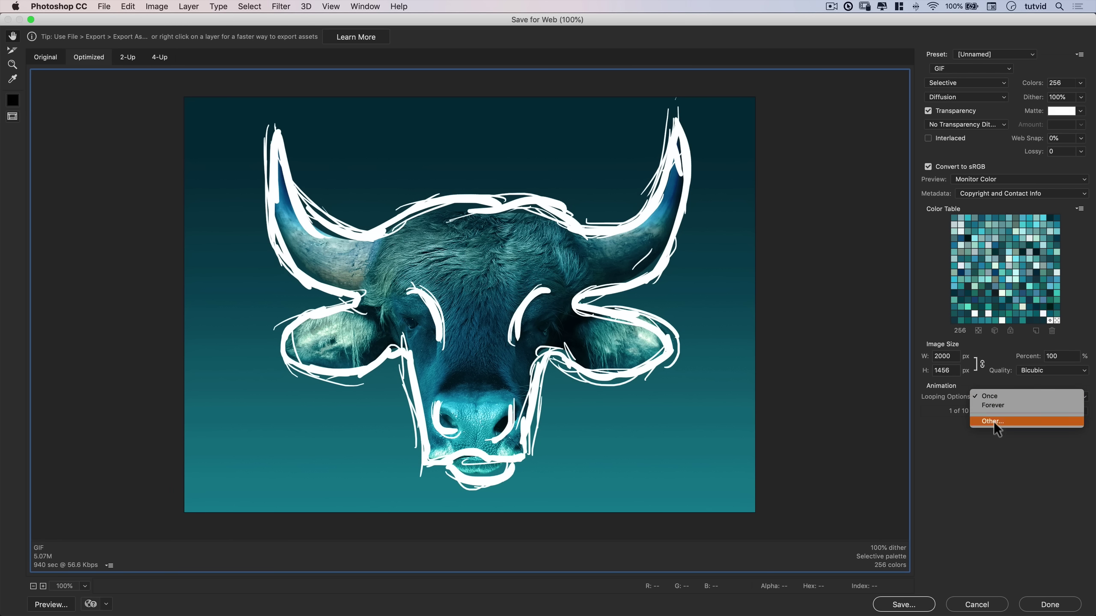
{"action": "left_click", "coordinate": [995, 405]}
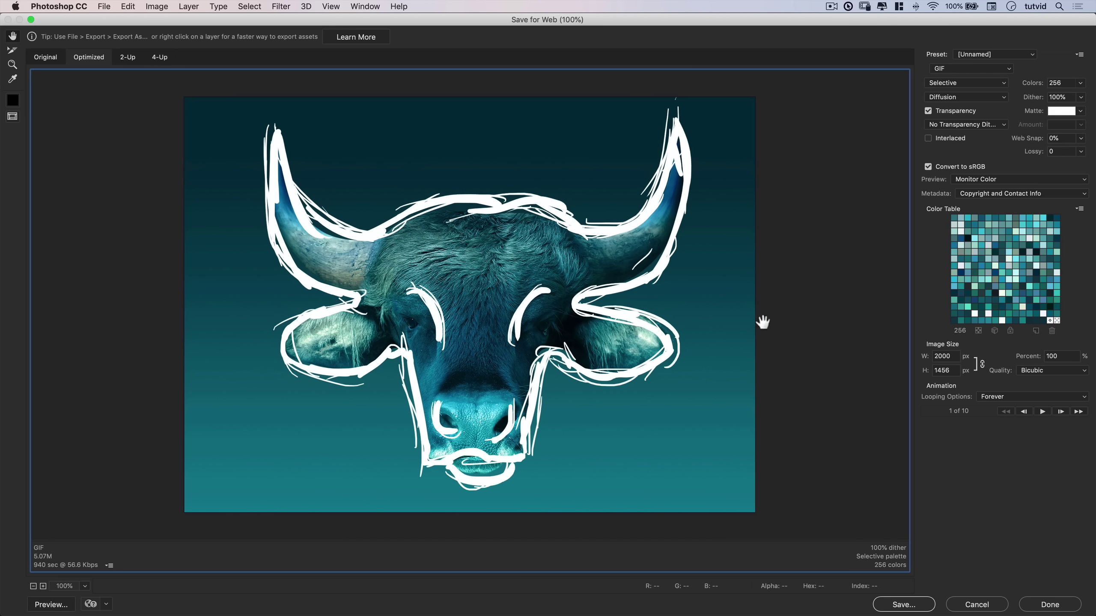
{"action": "left_click", "coordinate": [907, 603]}
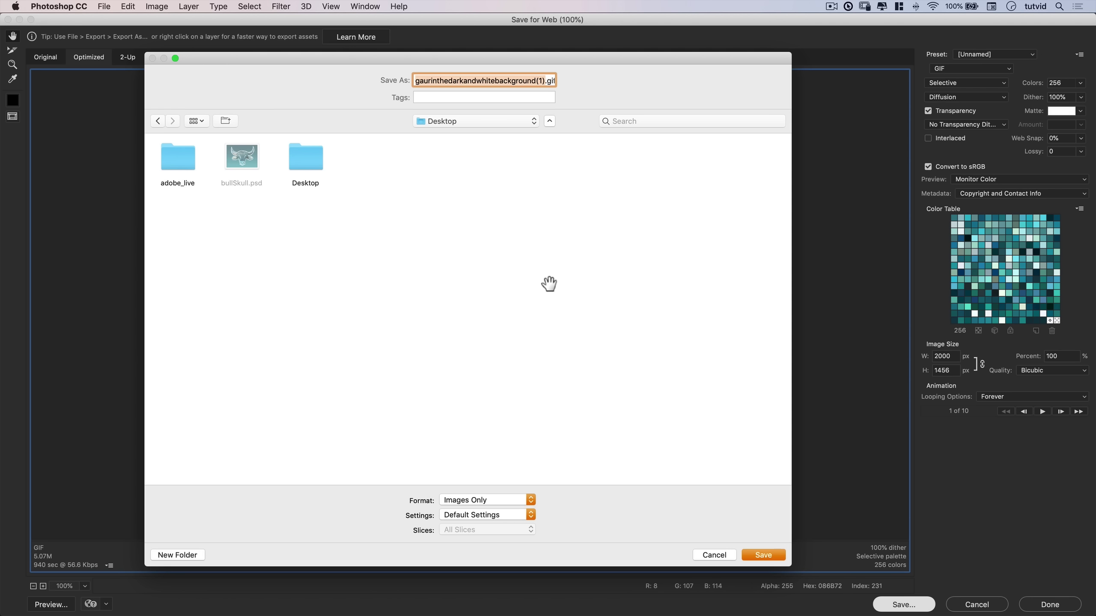
Save the export as bull-sketching.gif on the Desktop, then switch to Finder.
{"action": "type", "text": "bull-sketching"}
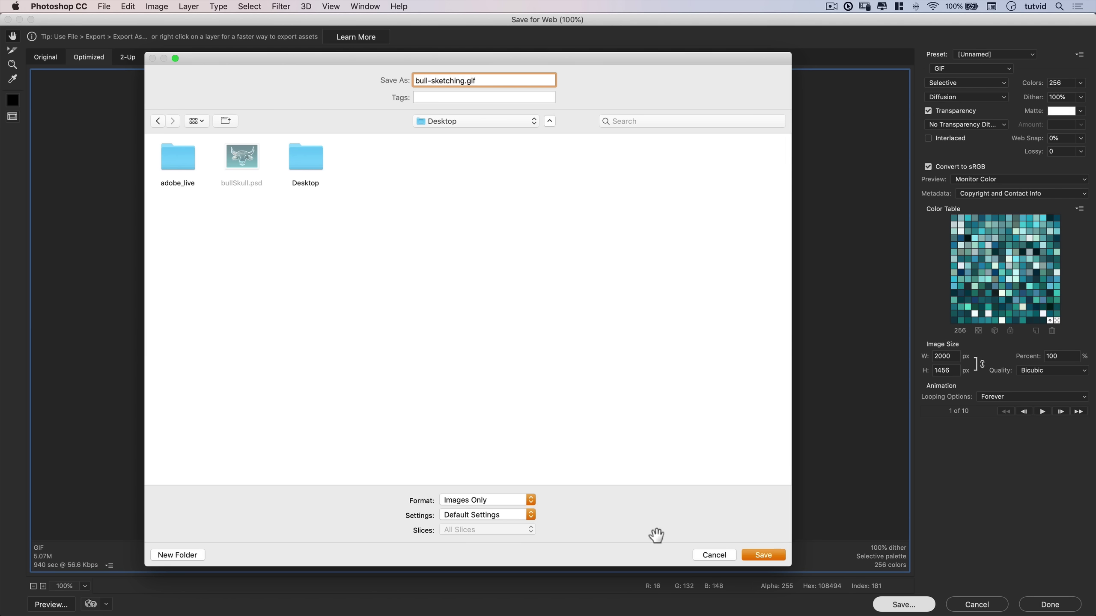
{"action": "left_click", "coordinate": [769, 556]}
{"action": "key", "text": "Return"}
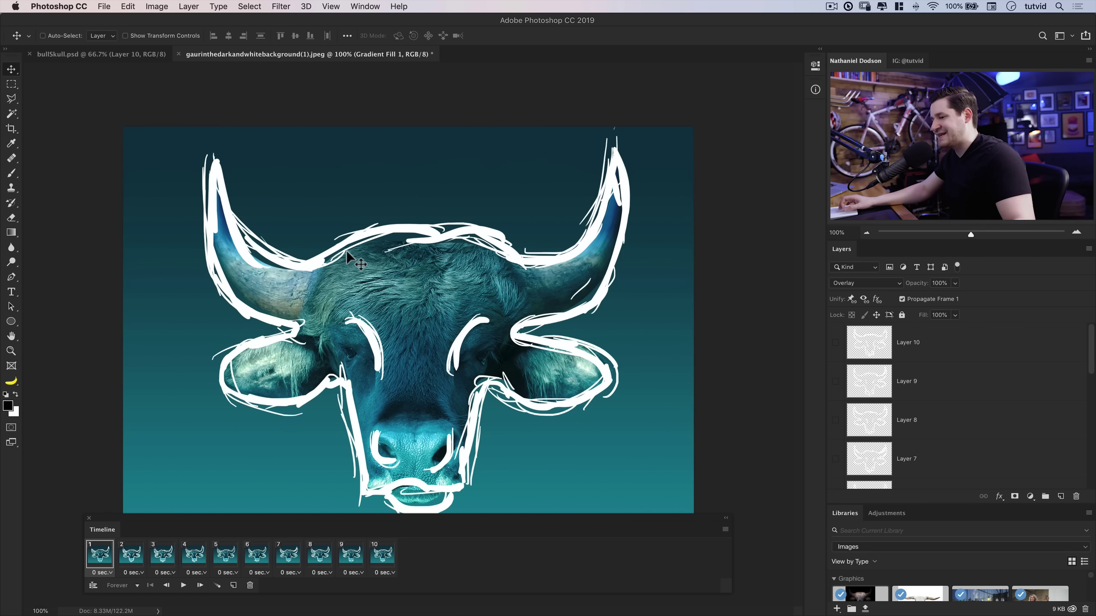
{"action": "key", "text": "super+Tab"}
Quick Look bull-sketching.gif from the Desktop to watch the animation play.
{"action": "left_click", "coordinate": [244, 248]}
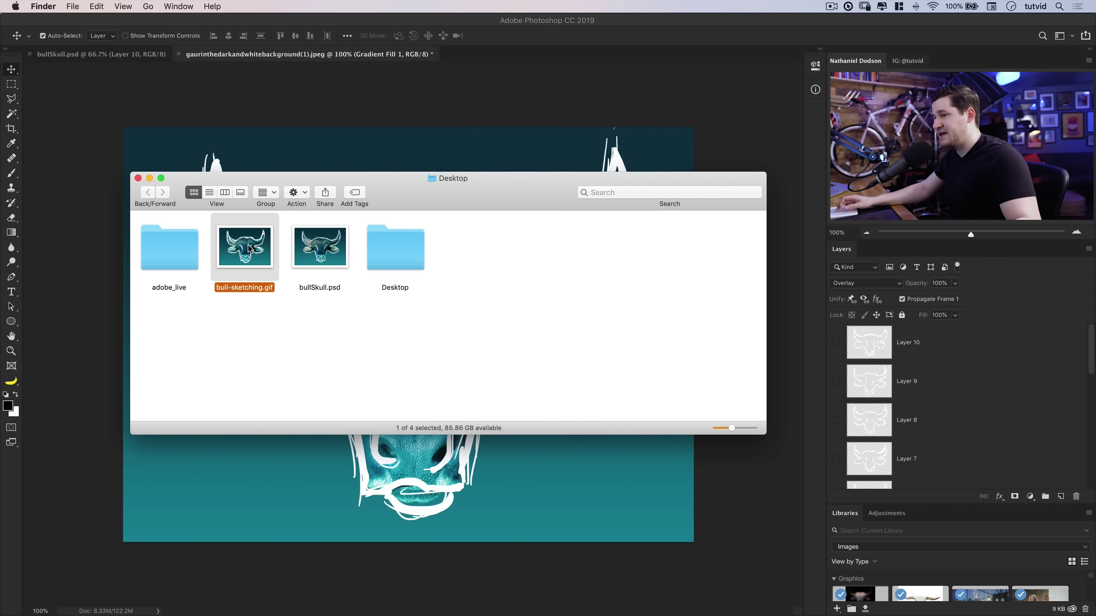
{"action": "key", "text": "space"}
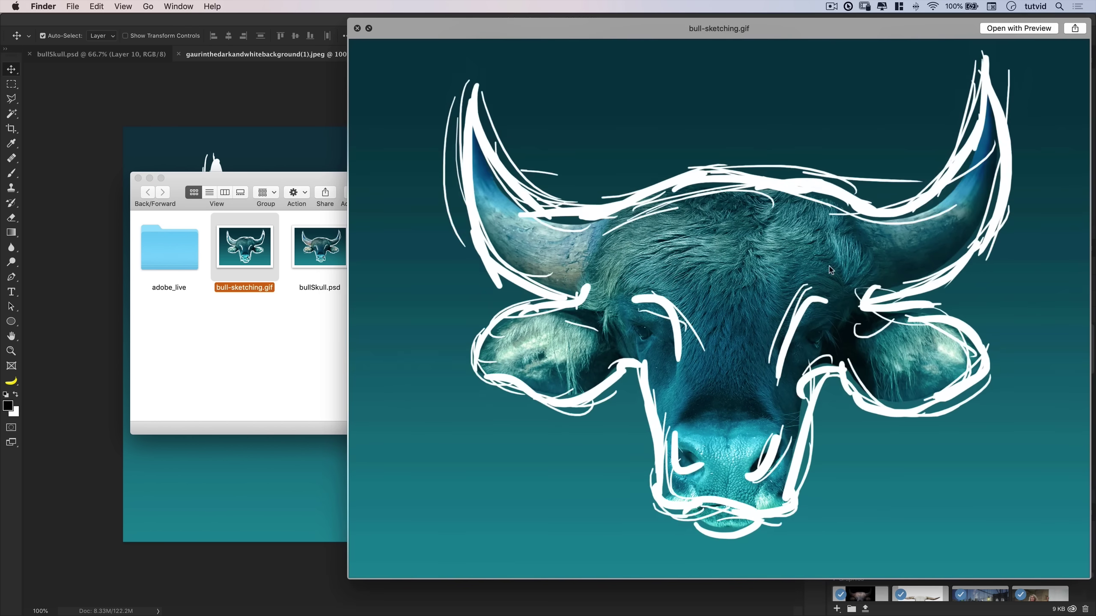